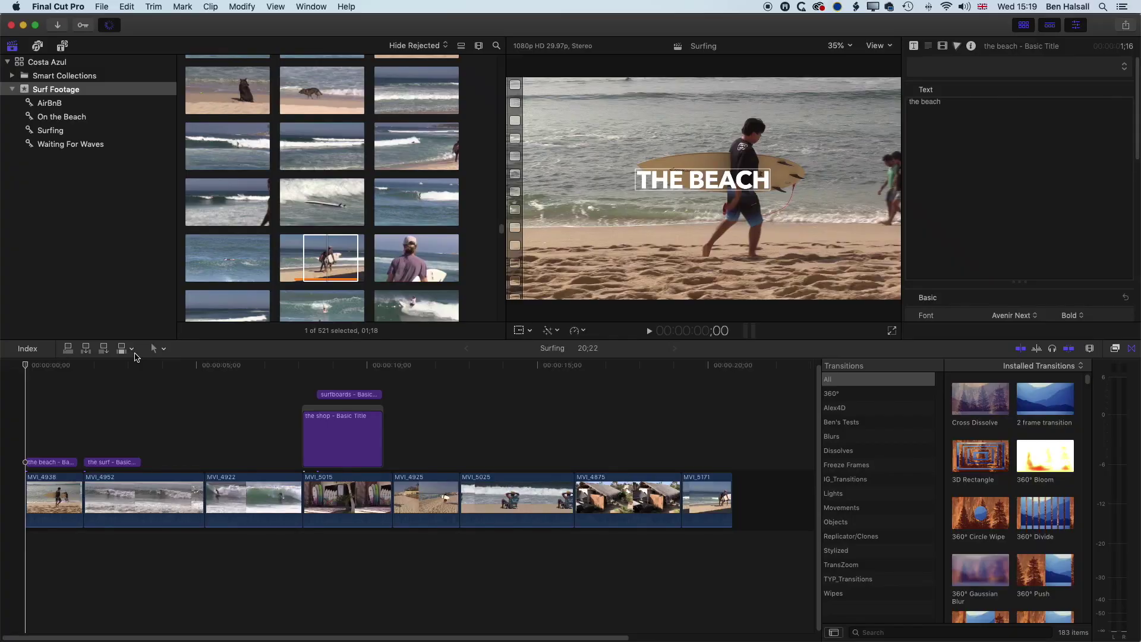
Reset the window layout to the Default workspace.
click(309, 6)
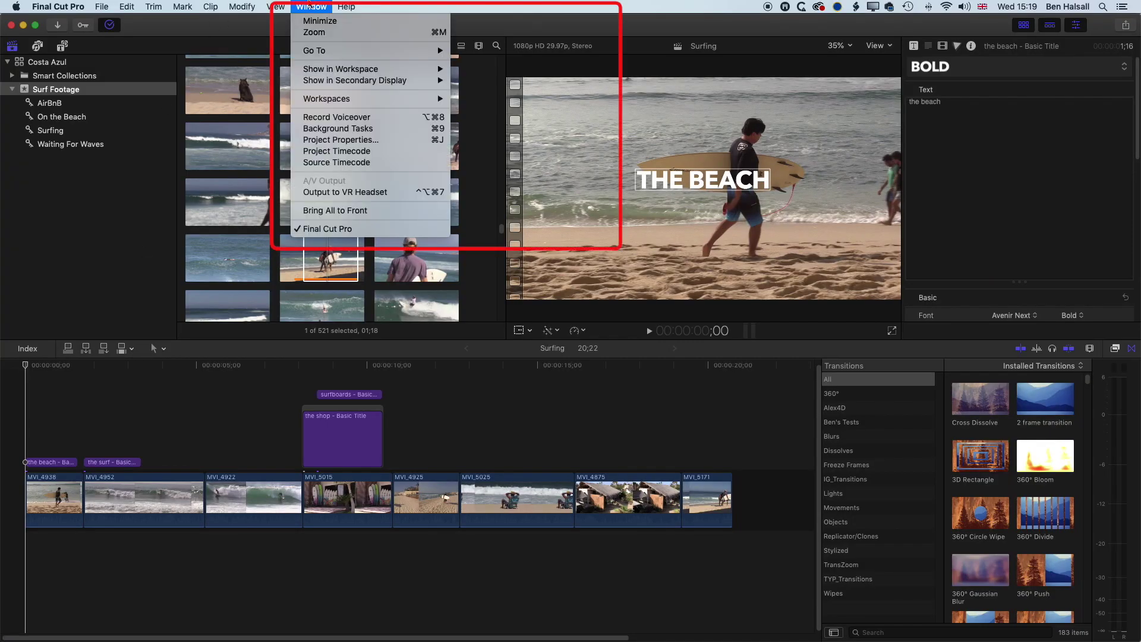
mouse_move(328, 101)
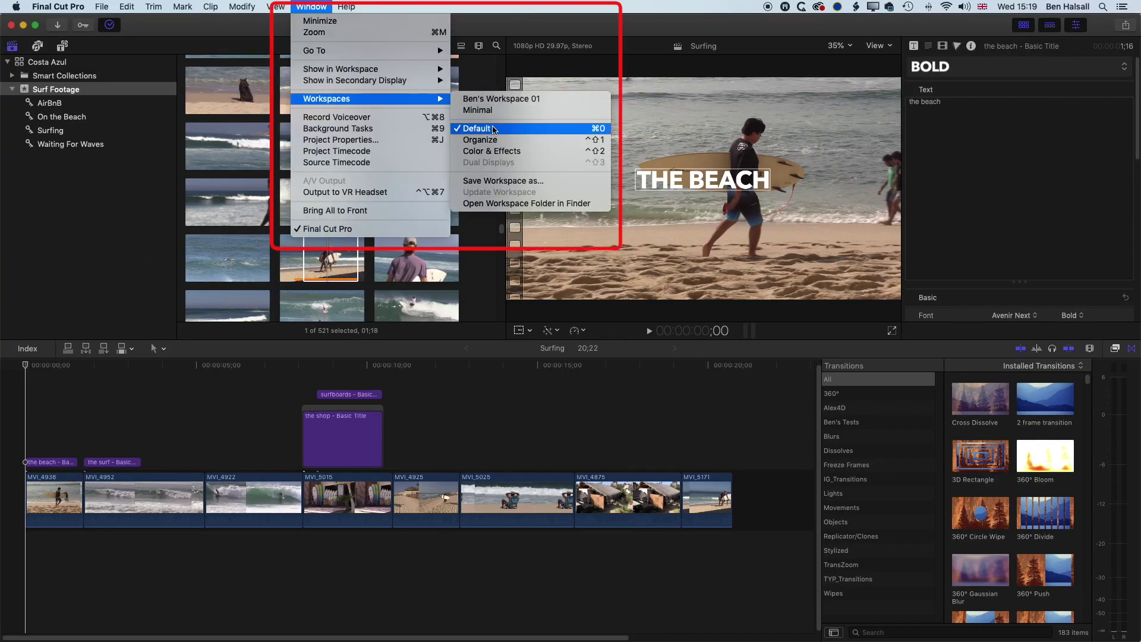
click(509, 129)
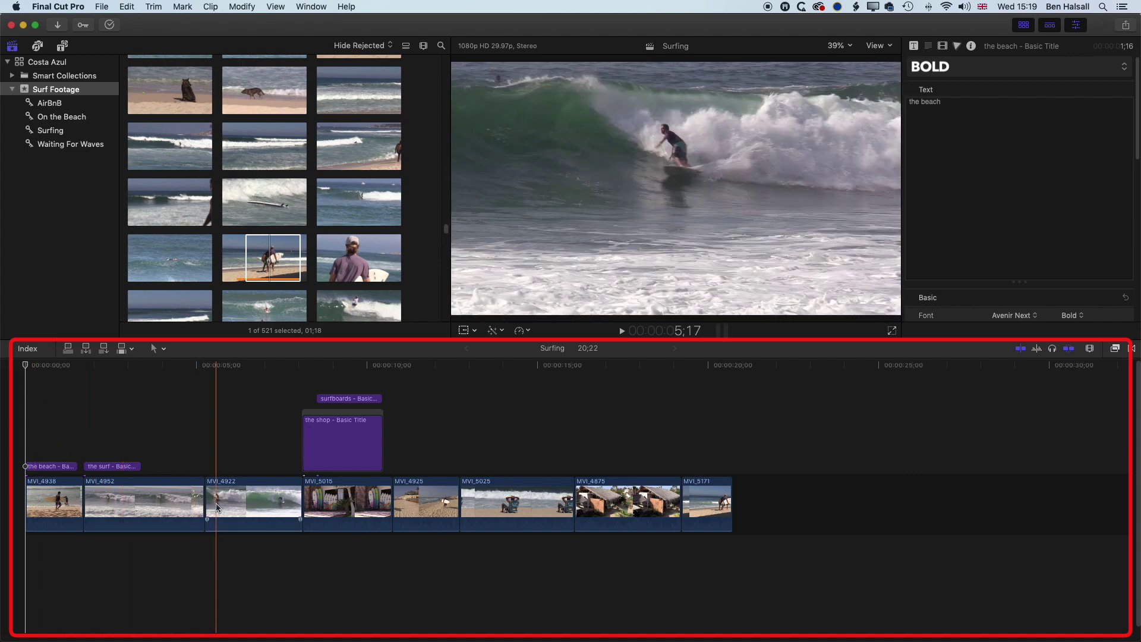
Move the MVI_4922 clip ahead of MVI_4952, and then reposition it between MVI_5015 and MVI_4925.
click(248, 501)
drag(247, 500, 119, 503)
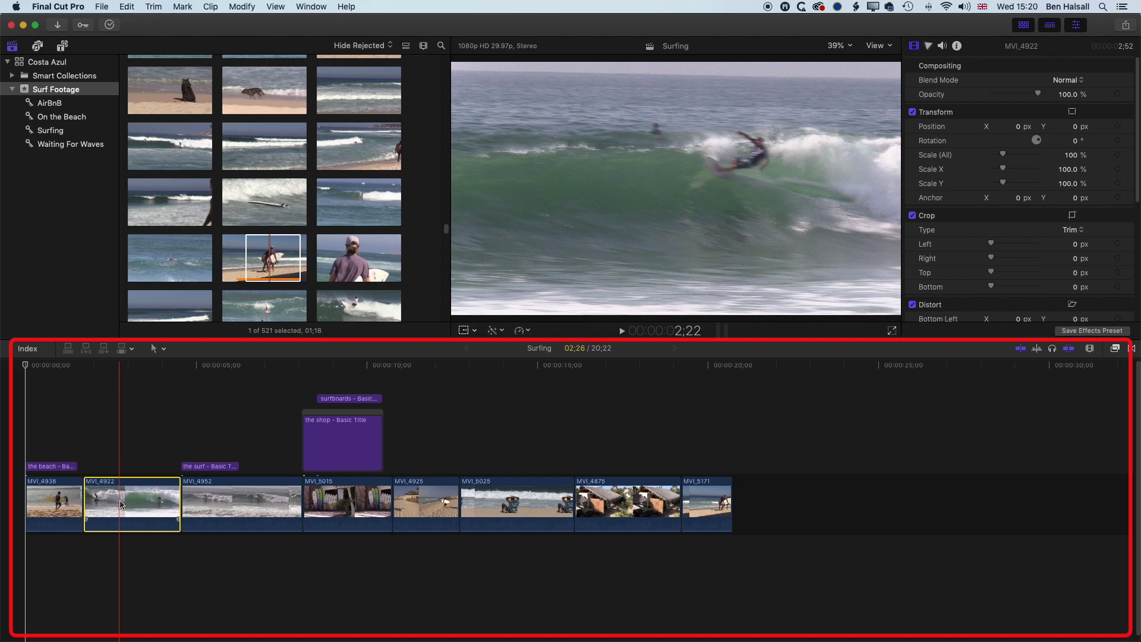
drag(148, 501, 384, 510)
click(355, 451)
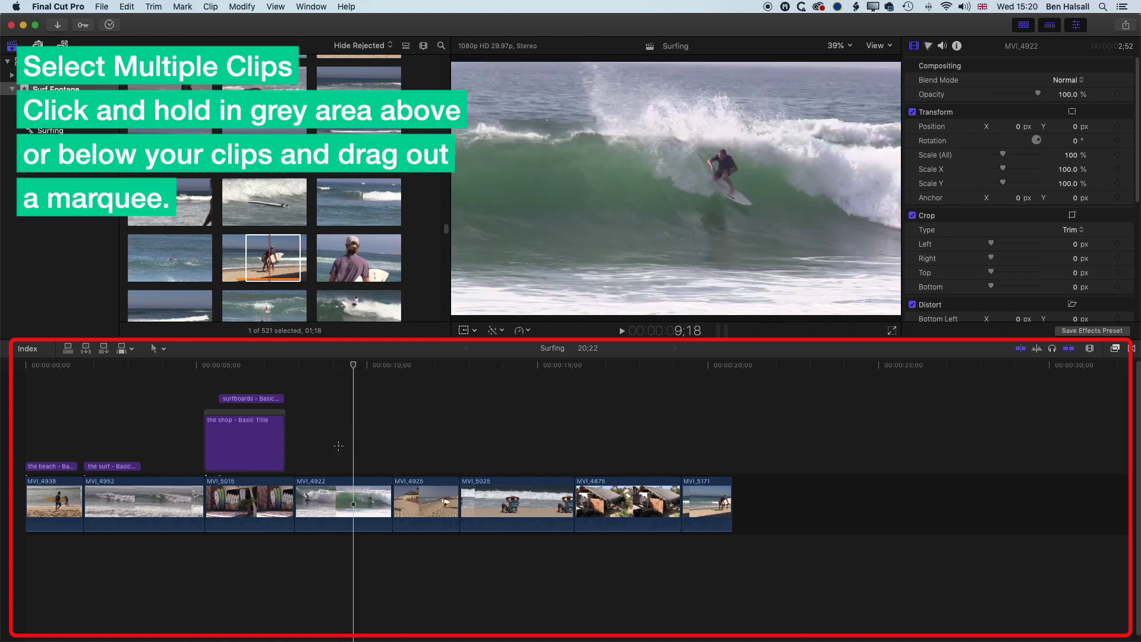
Marquee-select clips MVI_4922 through MVI_5025, and then MVI_5015 through MVI_5025, and clear the selection.
mouse_move(370, 451)
mouse_down()
mouse_move(461, 509)
mouse_move(517, 518)
mouse_up()
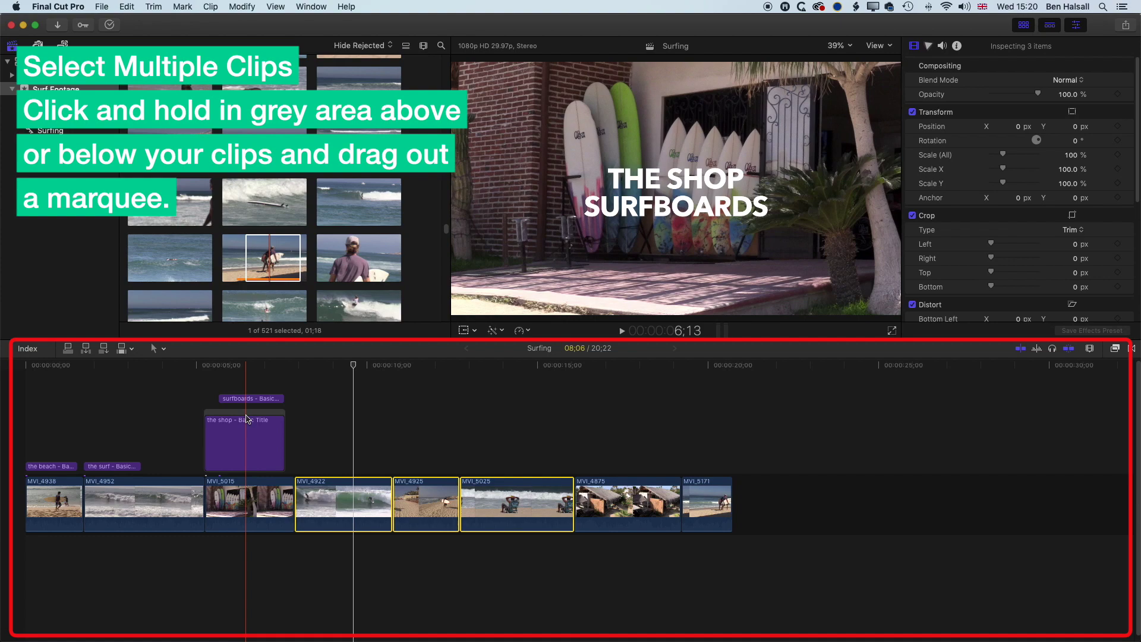
click(228, 555)
drag(228, 555, 508, 504)
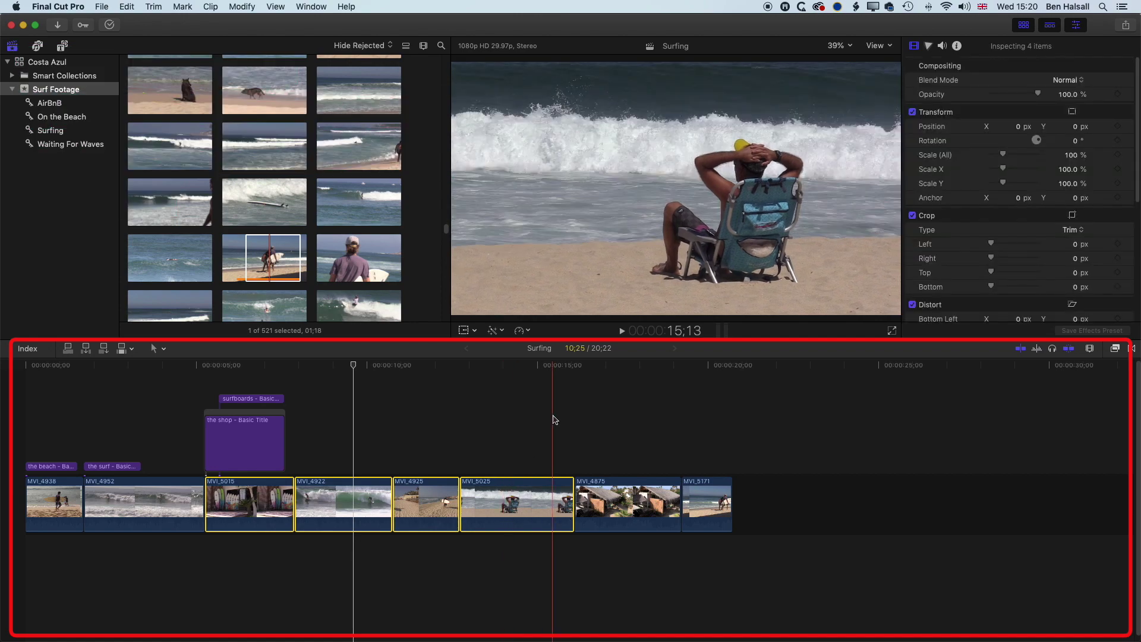
click(553, 420)
Select the consecutive clips from MVI_4875 back to MVI_4922, and then the range from MVI_4938 to MVI_4925.
click(614, 507)
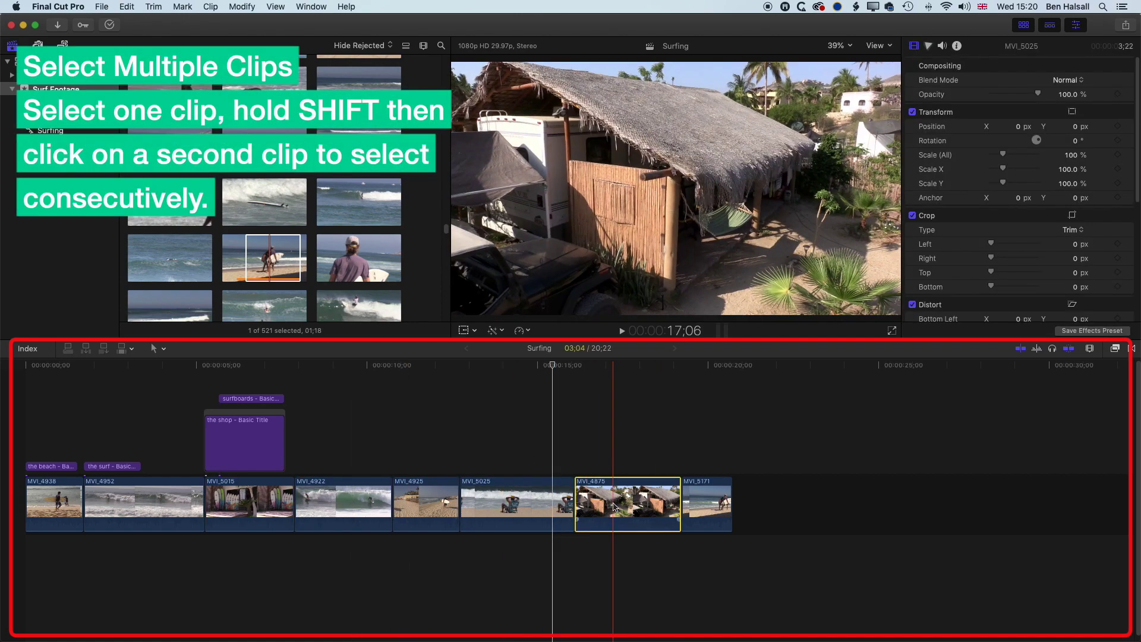
shift+click(360, 506)
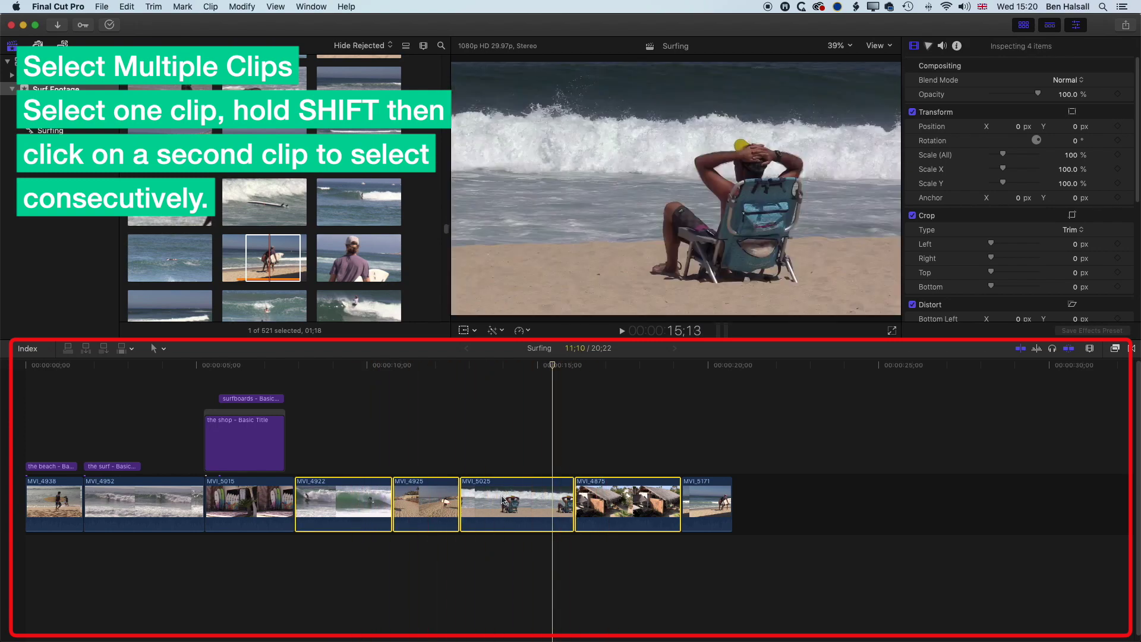
click(43, 504)
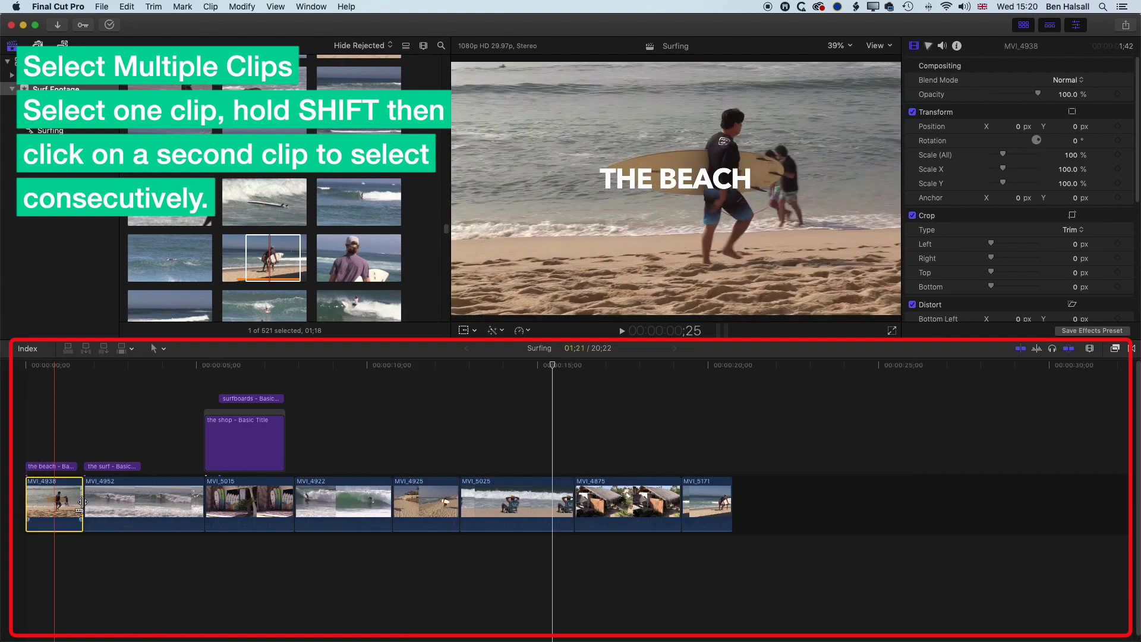
shift+click(433, 503)
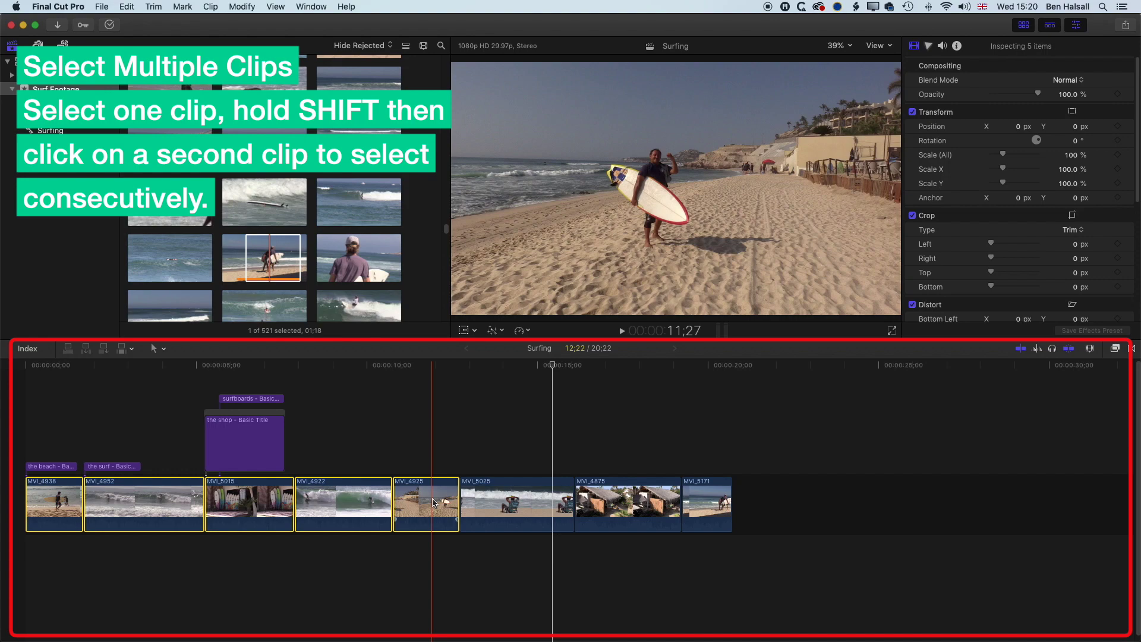
Marquee-select MVI_4938 and MVI_4952 together with their two connected titles, and then deselect them.
click(76, 454)
drag(55, 432, 134, 515)
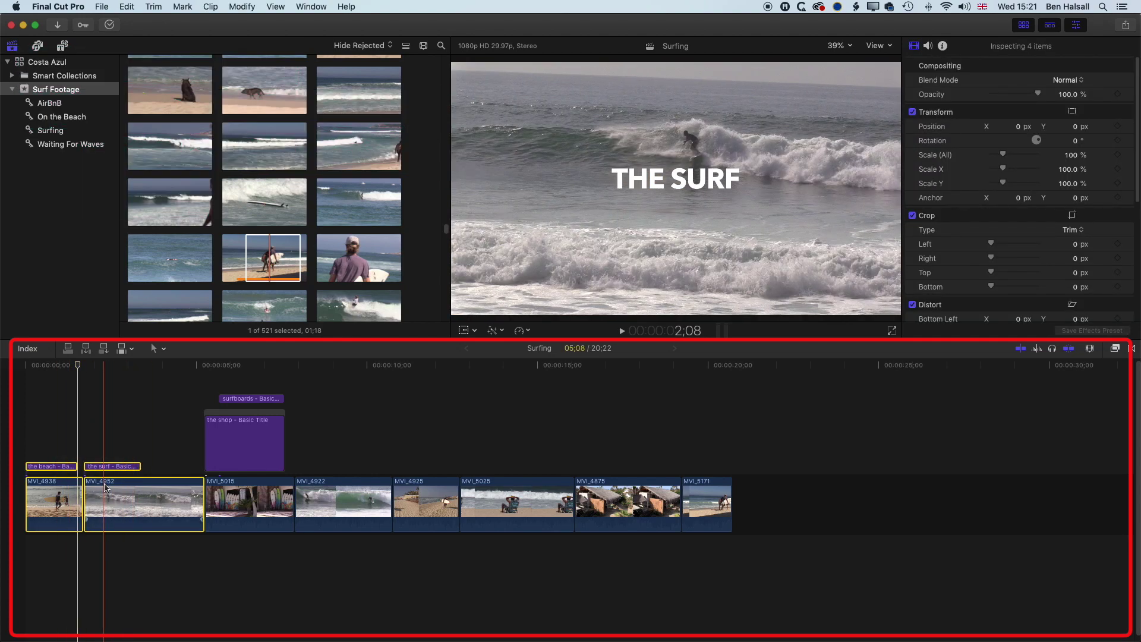
click(123, 441)
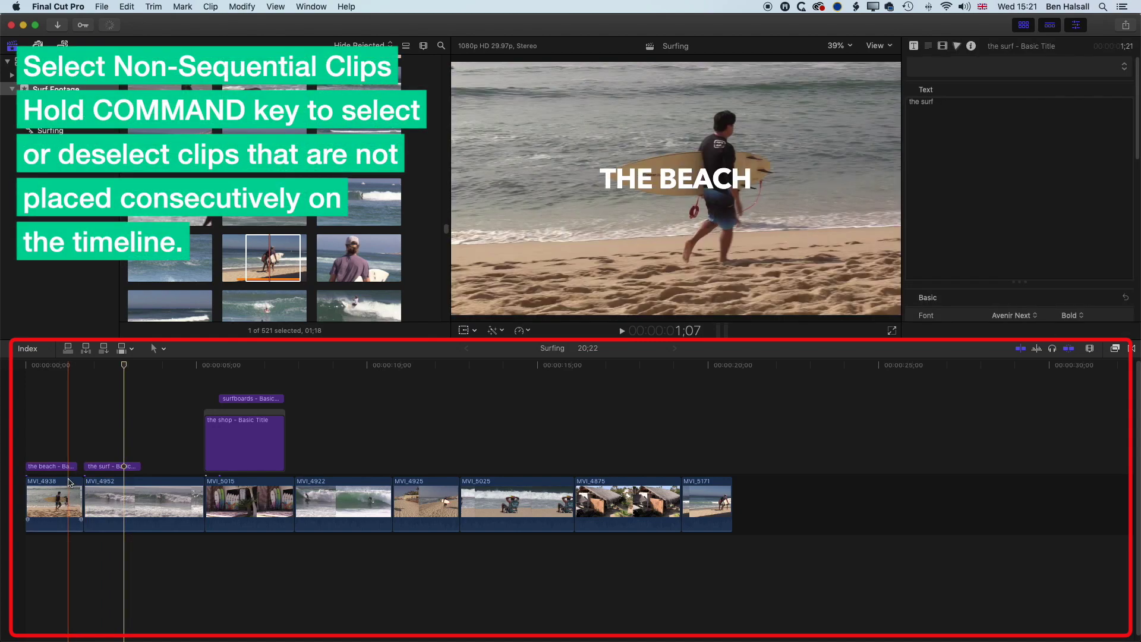
Build a non-sequential selection of MVI_4938, MVI_4952, the beach and surf titles, MVI_4922 and MVI_4925.
click(63, 499)
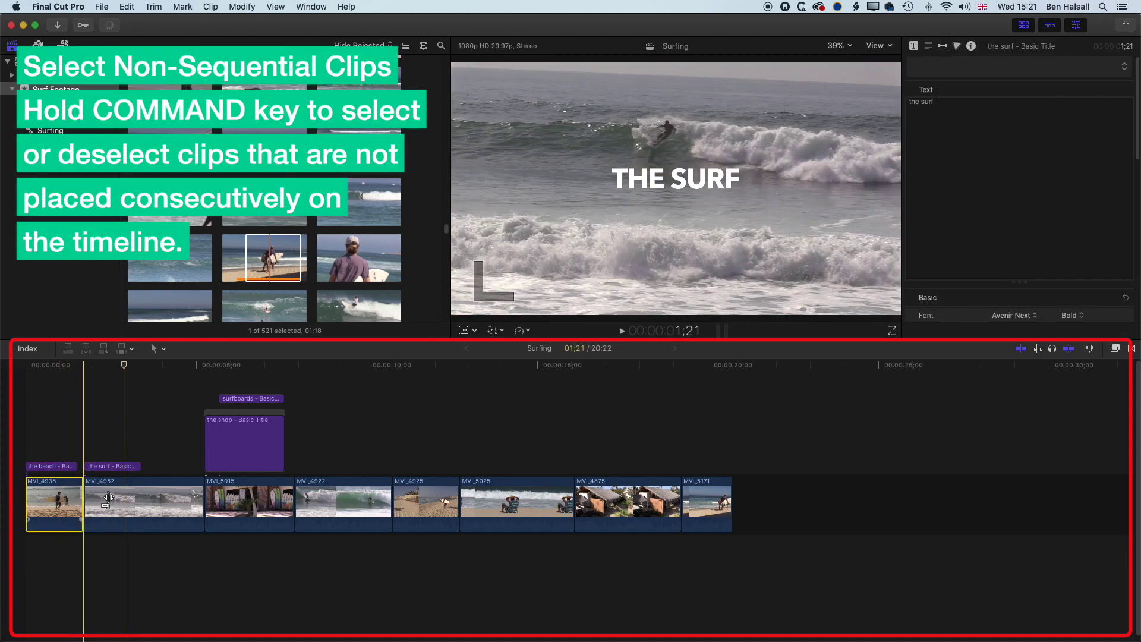
super+click(111, 500)
super+click(112, 466)
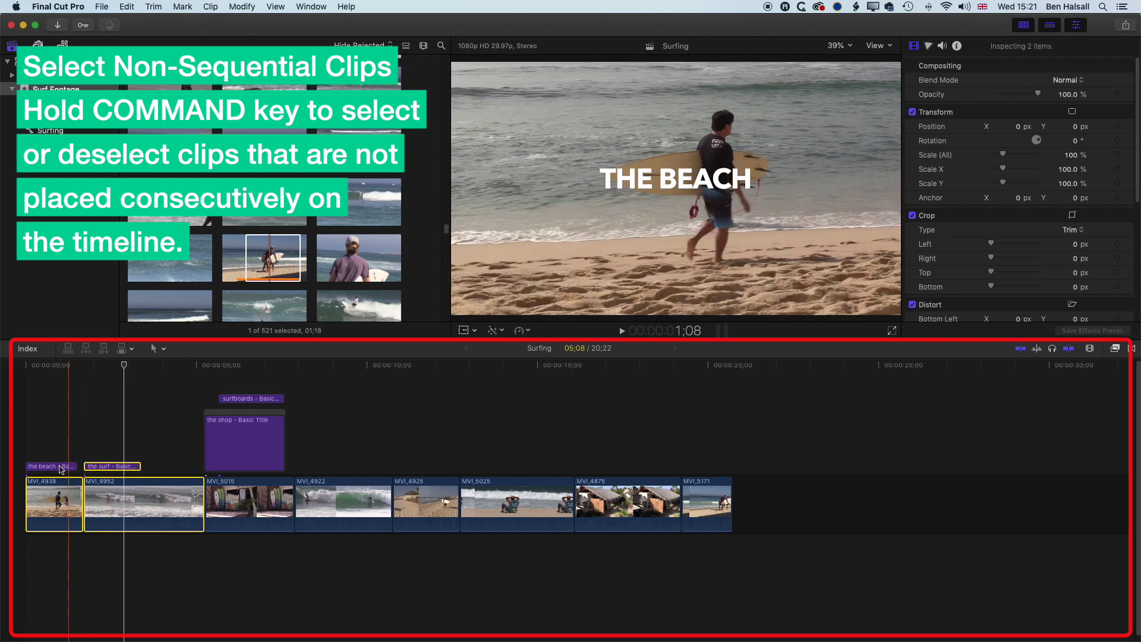
super+click(63, 466)
super+click(340, 507)
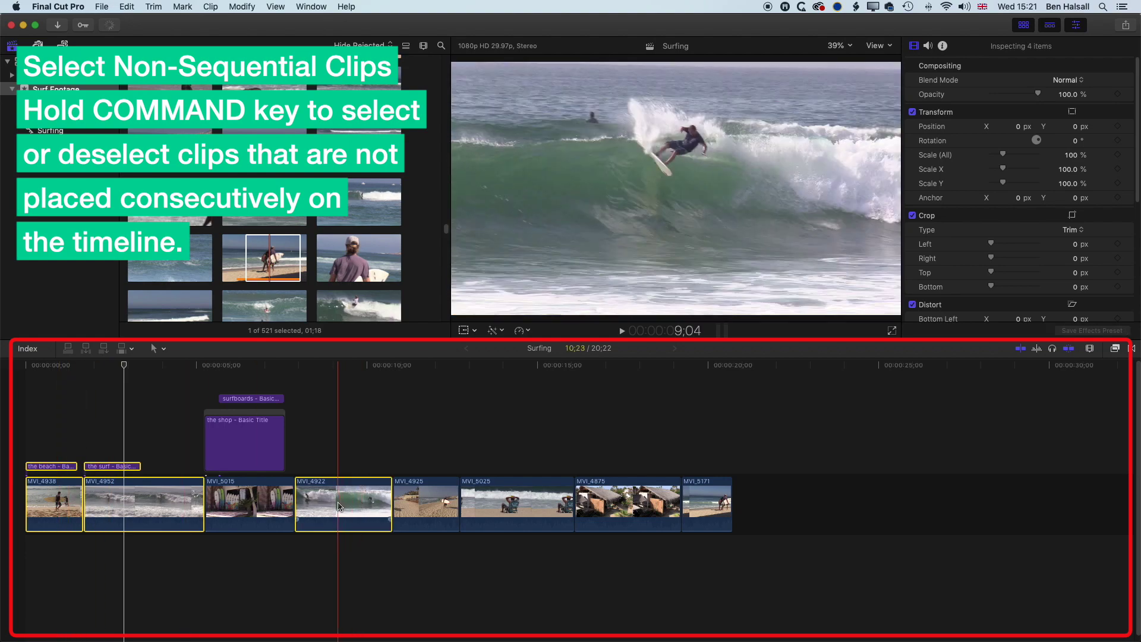
super+click(416, 505)
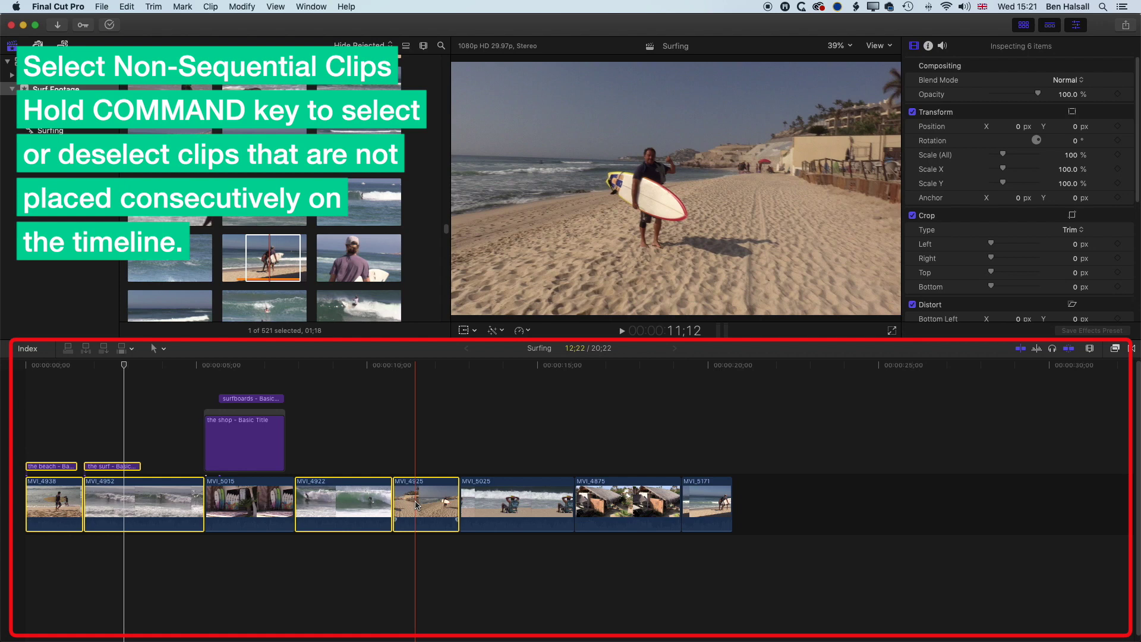
Select MVI_4922 through MVI_5025 with a marquee, and then reselect the same clips as a consecutive range.
drag(344, 438, 489, 535)
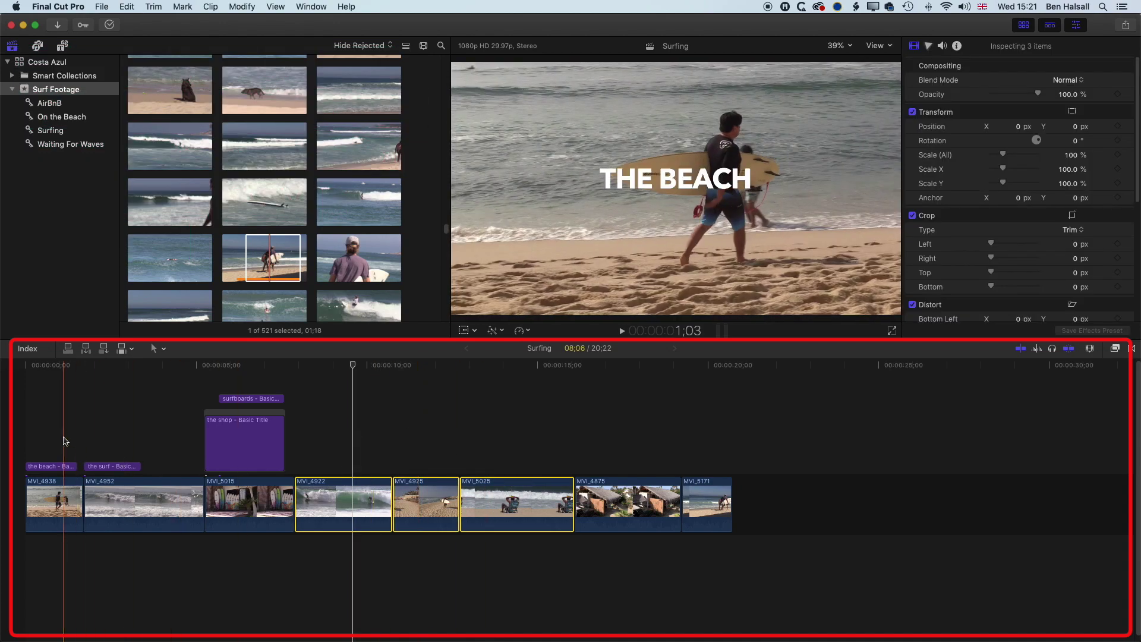
drag(63, 436, 123, 495)
click(395, 453)
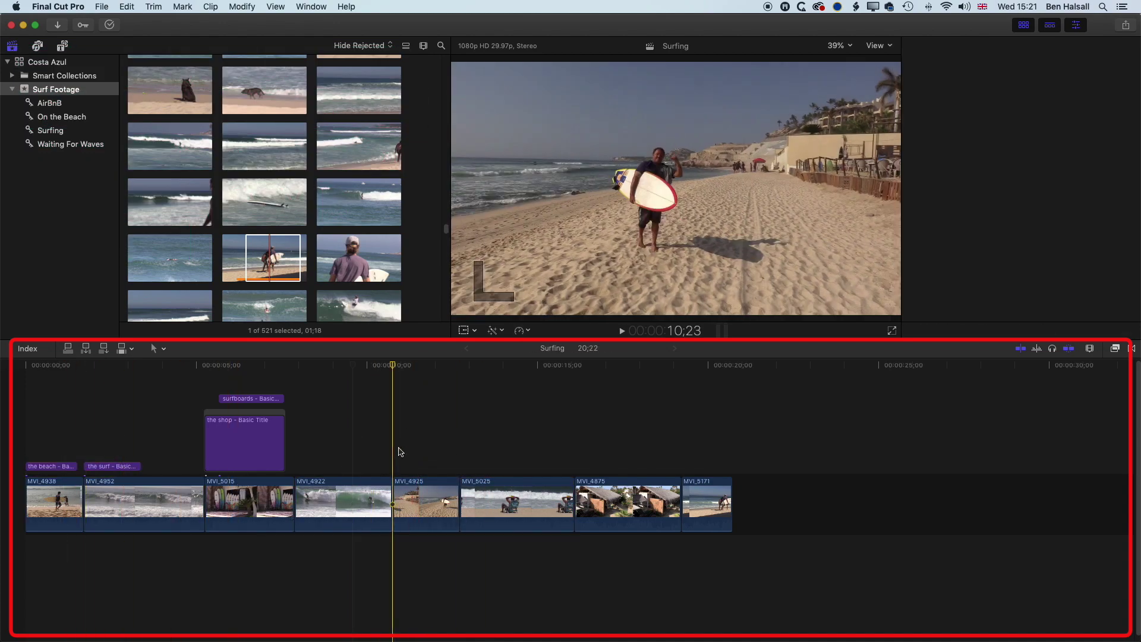
click(347, 502)
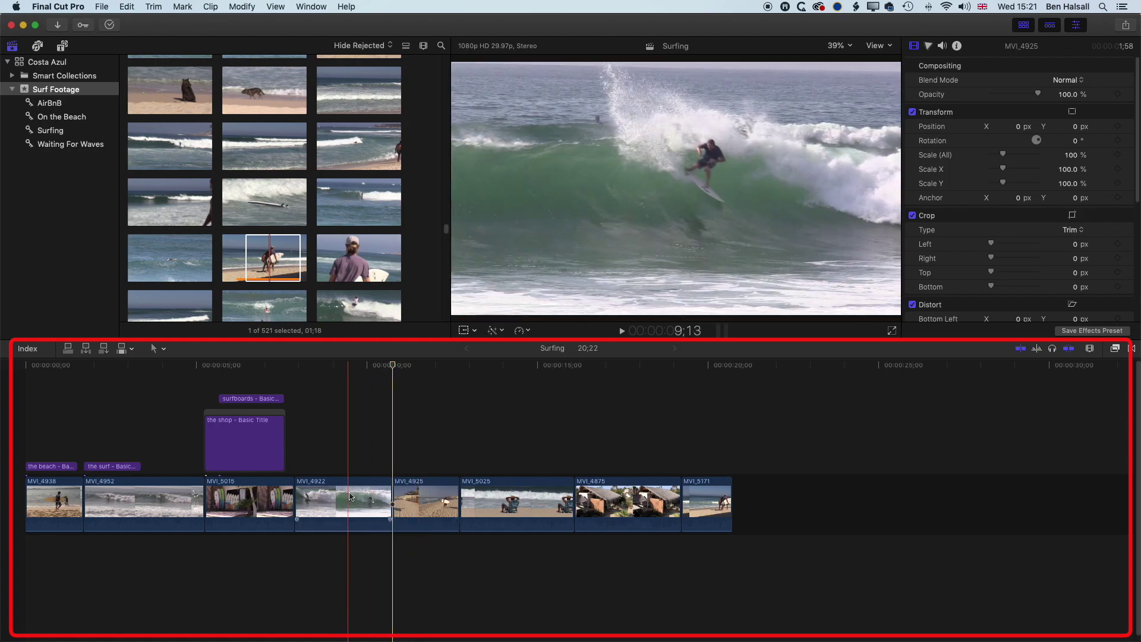
shift+click(466, 502)
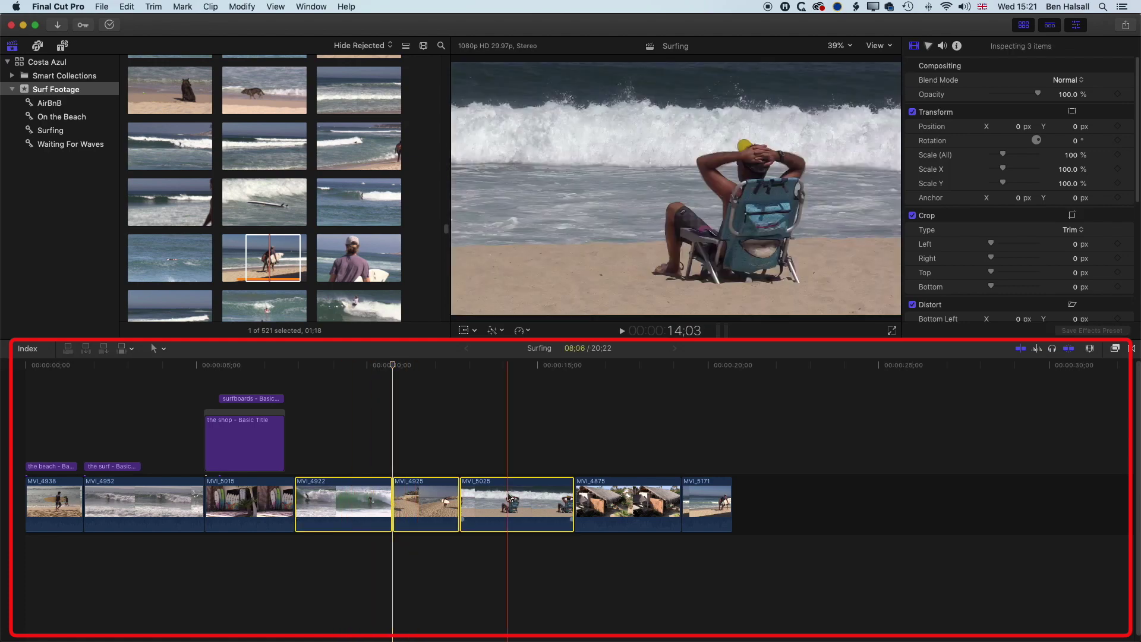
Select the non-adjacent clips MVI_4952, MVI_4922, MVI_5025 and MVI_5171 individually, and then clear the selection.
click(191, 502)
super+click(345, 503)
super+click(491, 504)
super+click(716, 499)
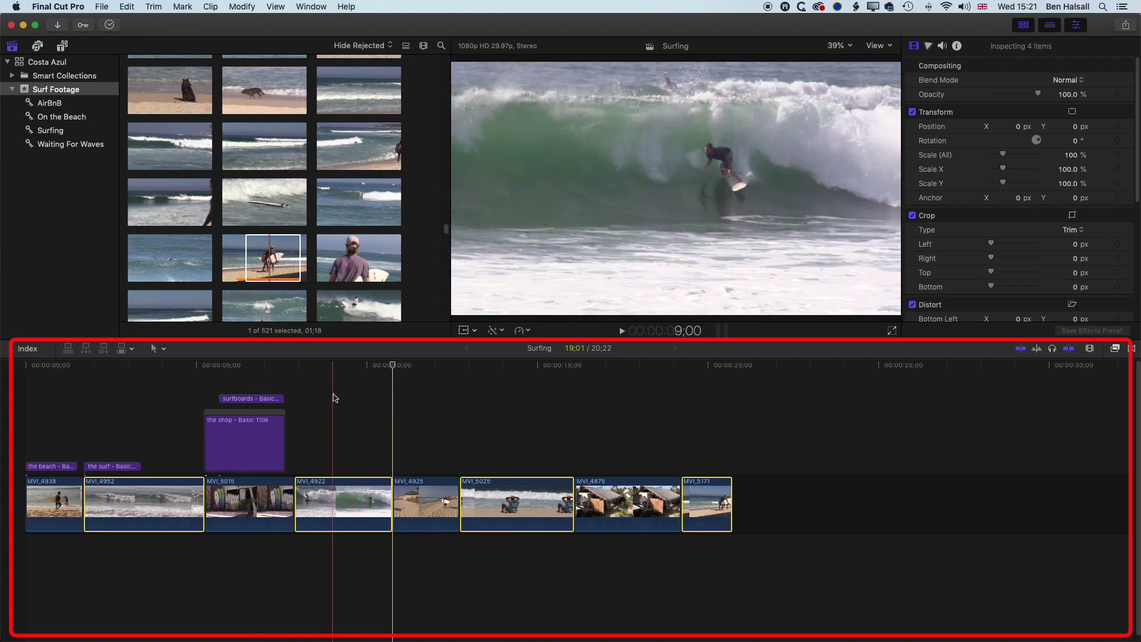
click(335, 400)
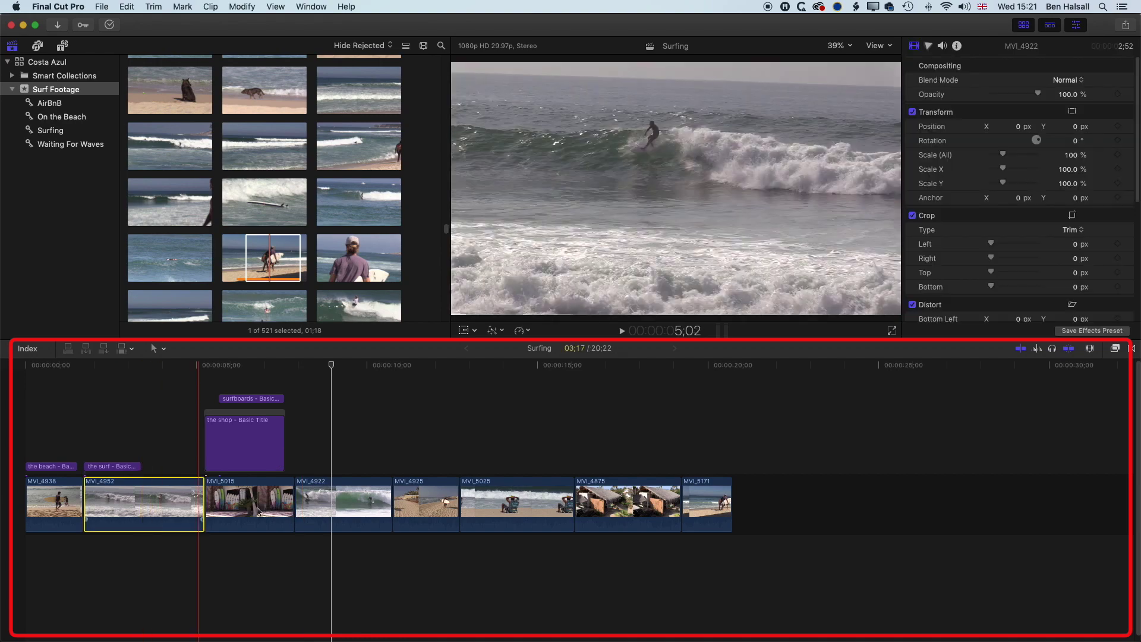
Copy MVI_4952, MVI_4922 and MVI_5025, paste them at the end of the timeline, and then undo the paste.
super+click(333, 506)
super+click(538, 513)
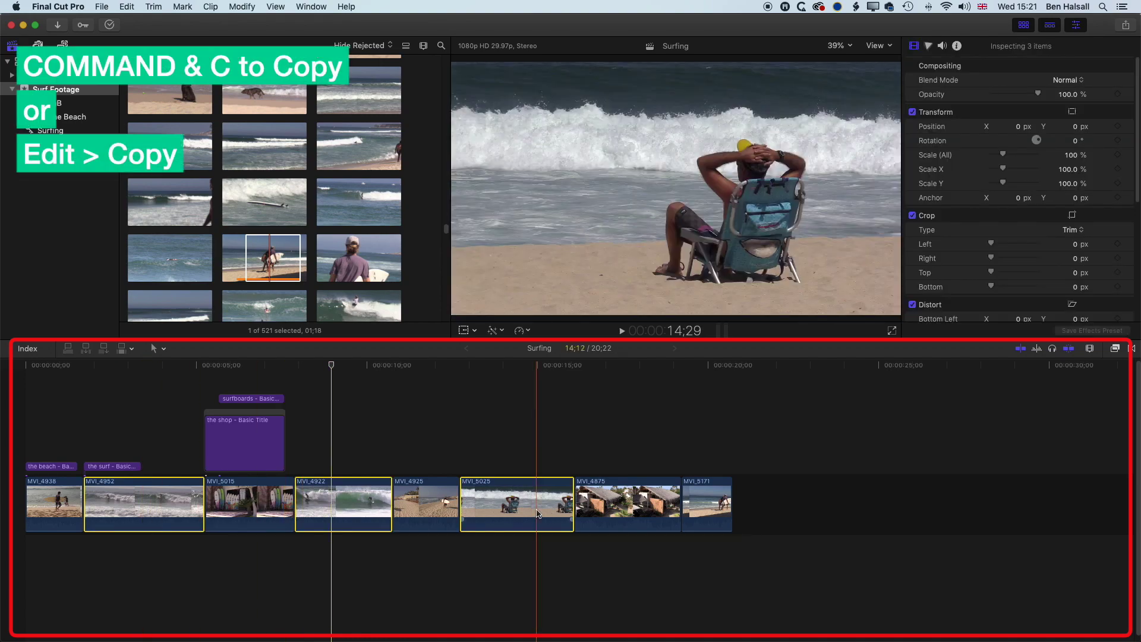
click(732, 366)
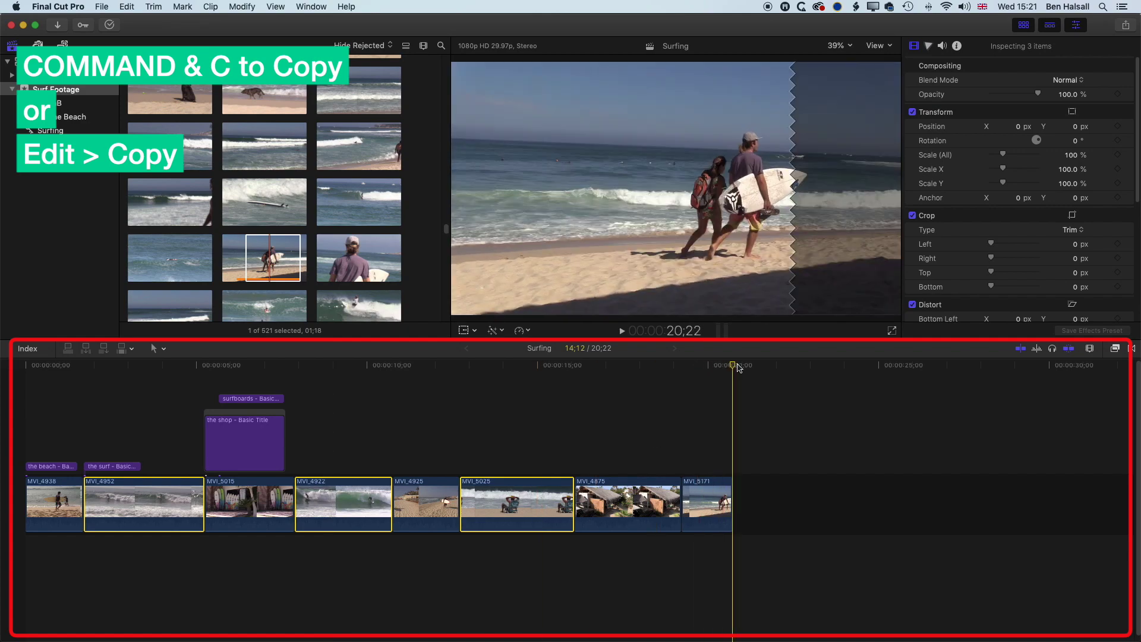
key(super+c)
key(super+v)
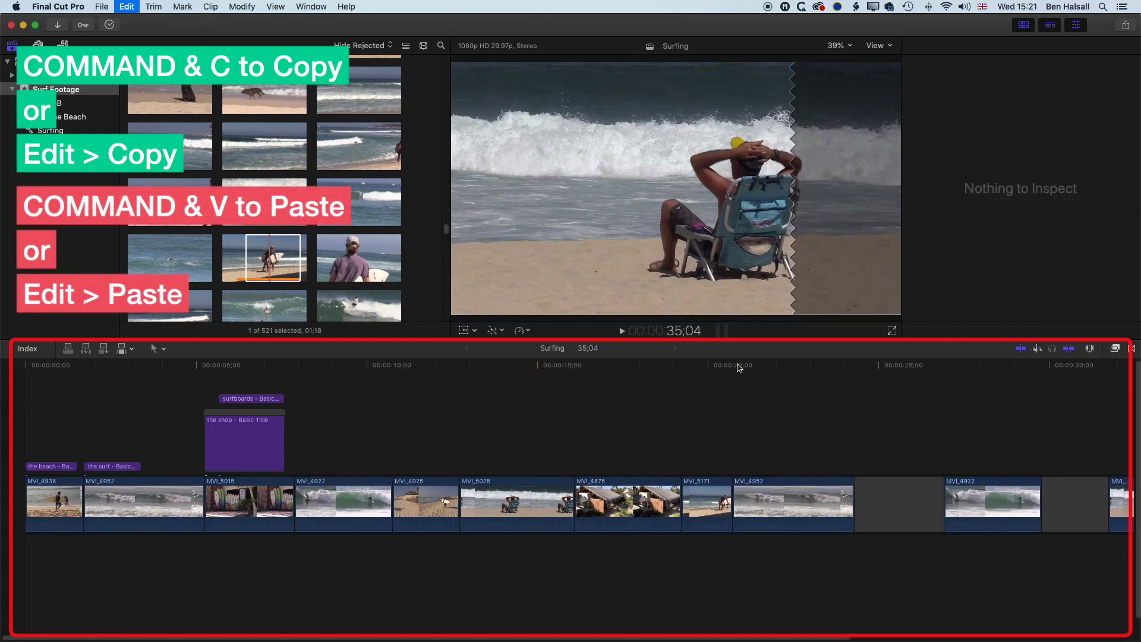
scroll(742, 416, right, 5)
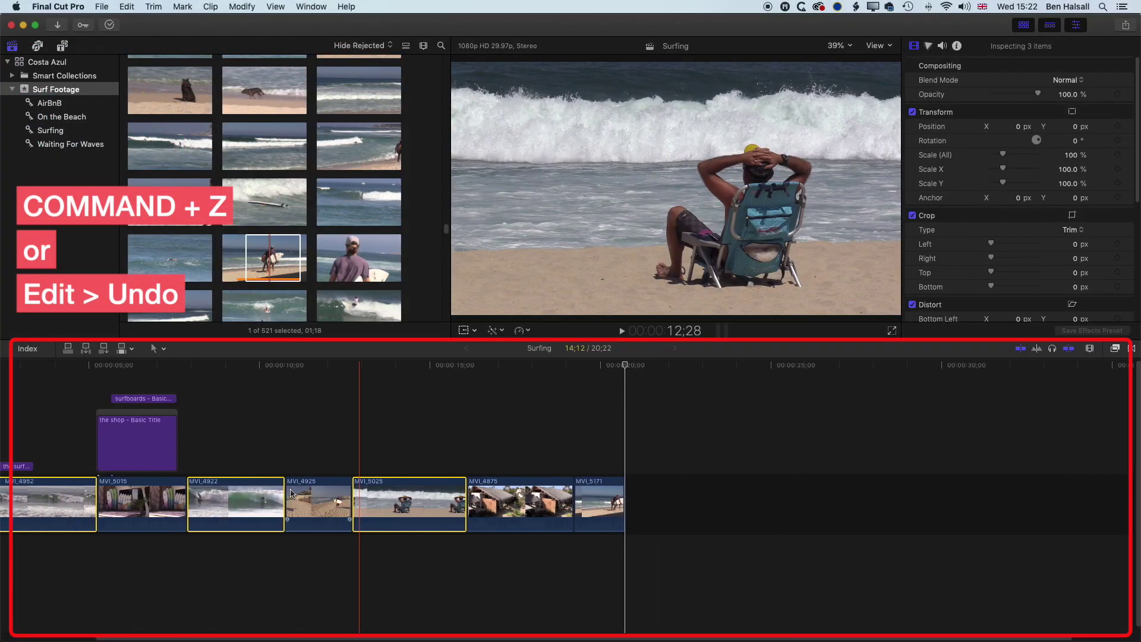
scroll(291, 492, left, 5)
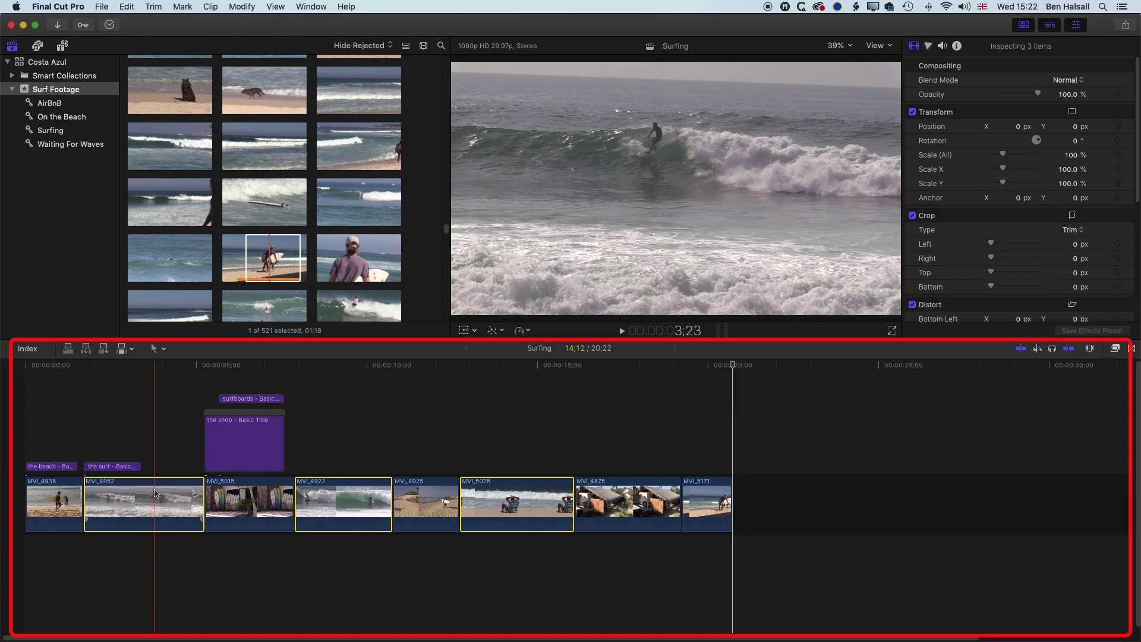
Duplicate the three selected clips straight to the end of the timeline, and then undo the duplication.
drag(141, 509, 803, 506)
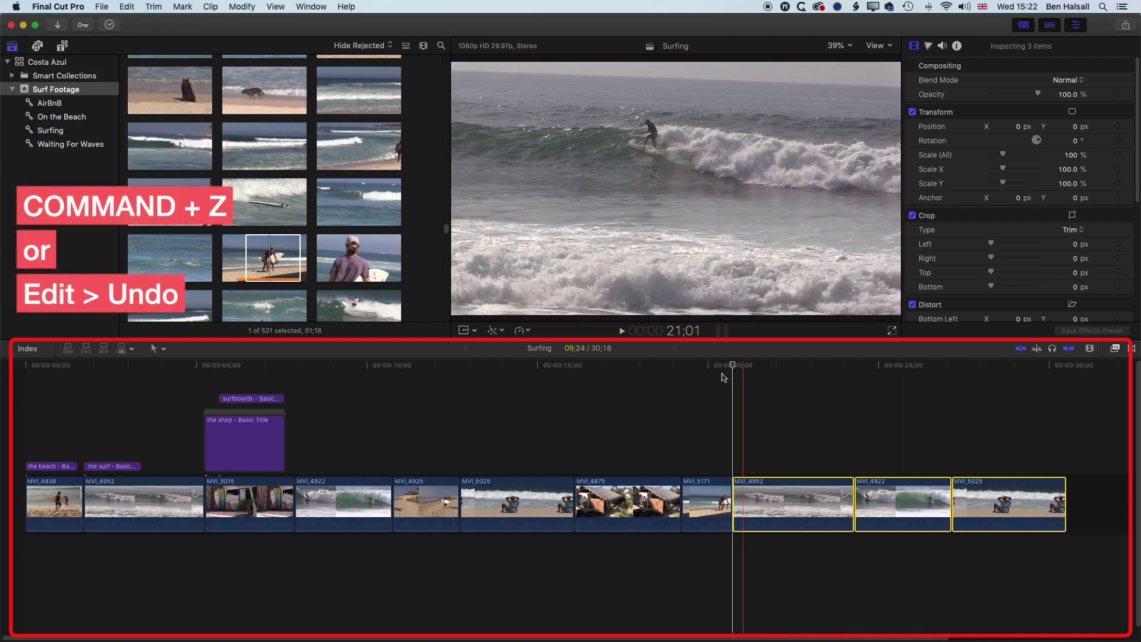
click(125, 6)
click(137, 23)
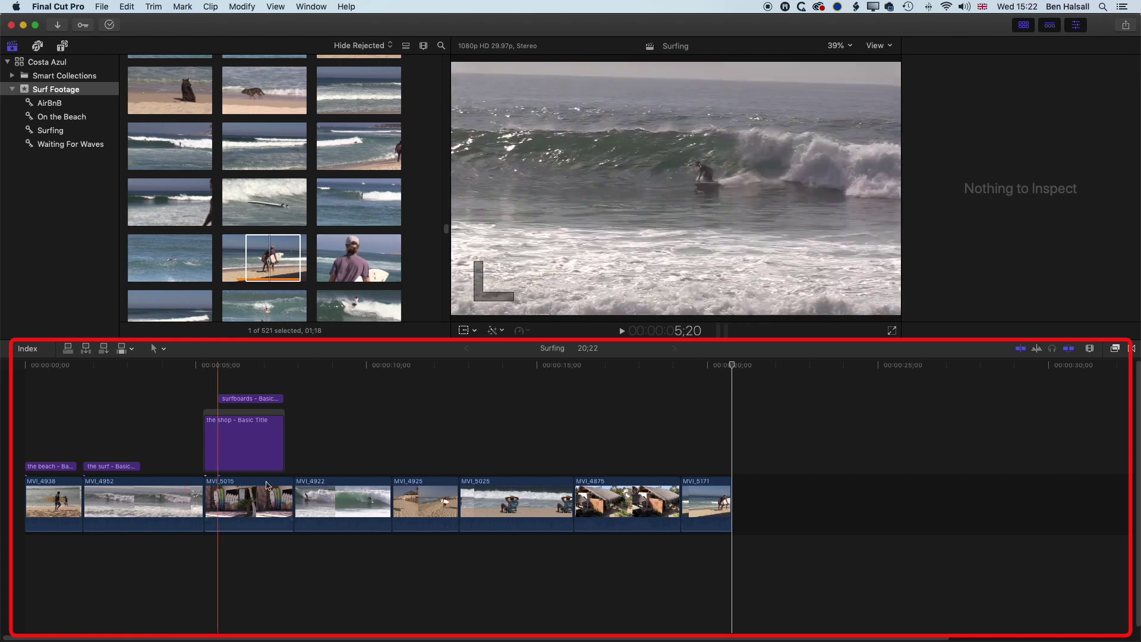
Duplicate the MVI_5015 clip with its connected storyline and surfboards title to the timeline's end, and then undo the duplication.
drag(245, 378, 248, 402)
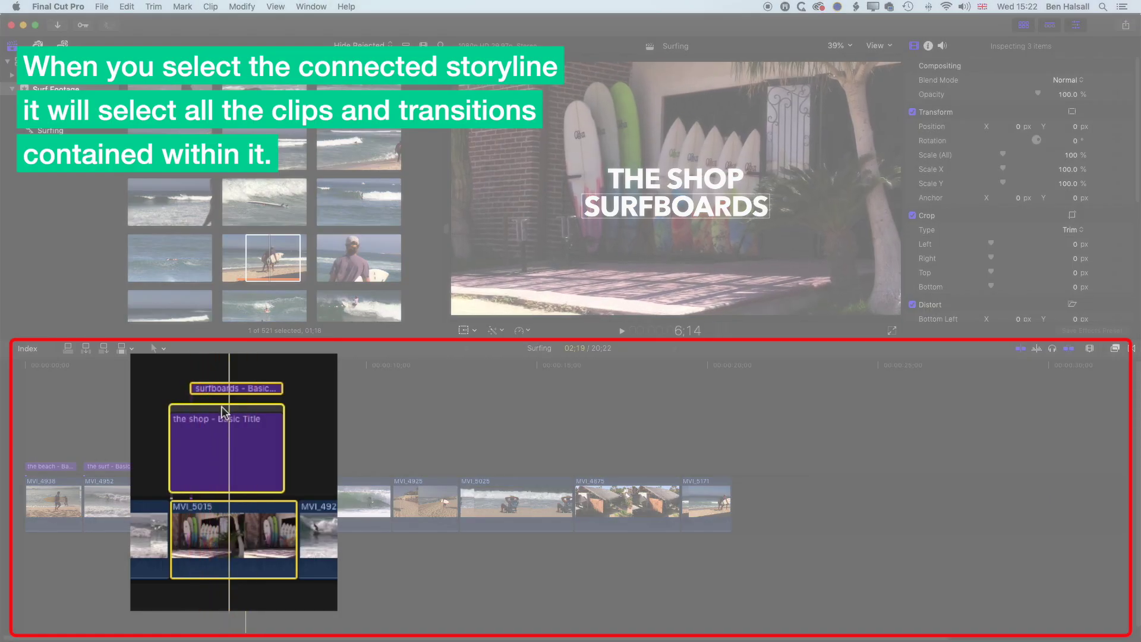
click(231, 505)
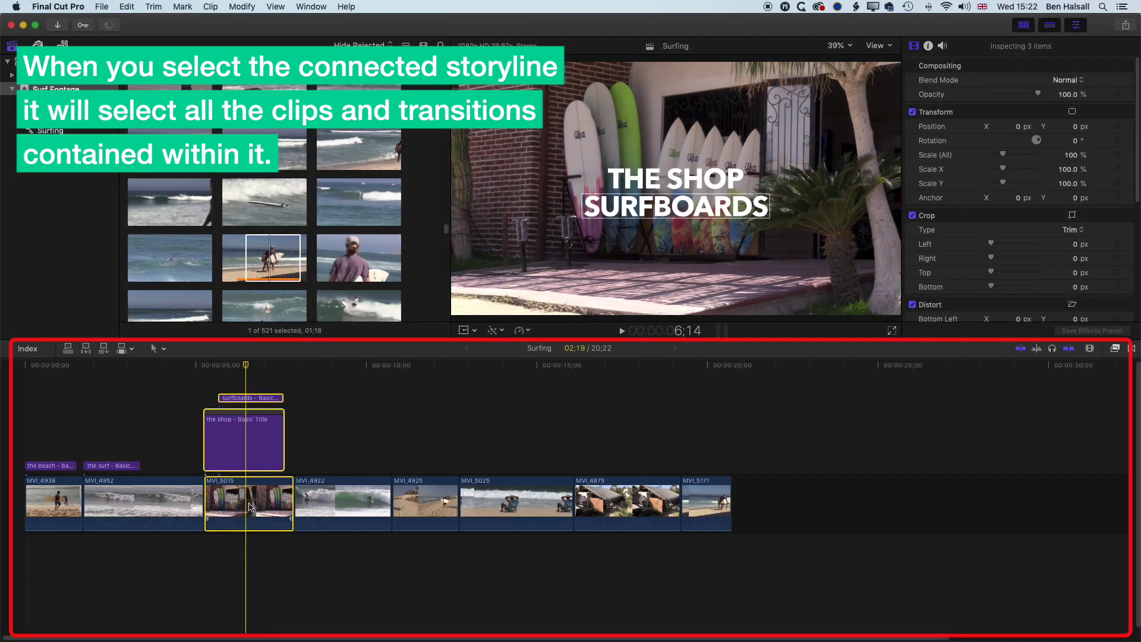
drag(244, 508, 797, 502)
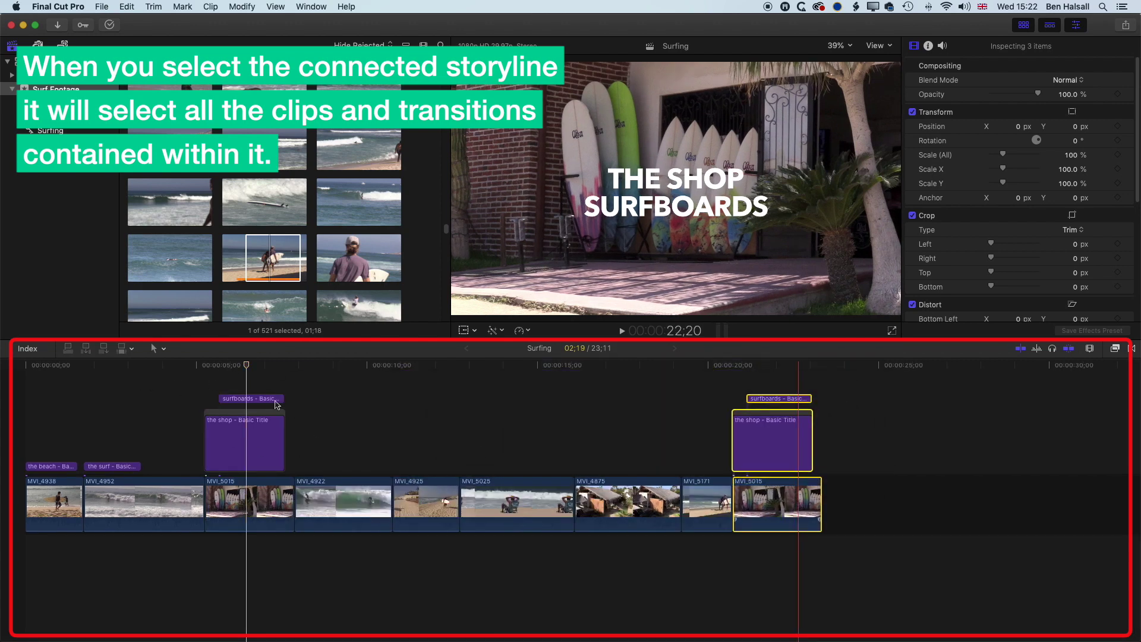
key(super+z)
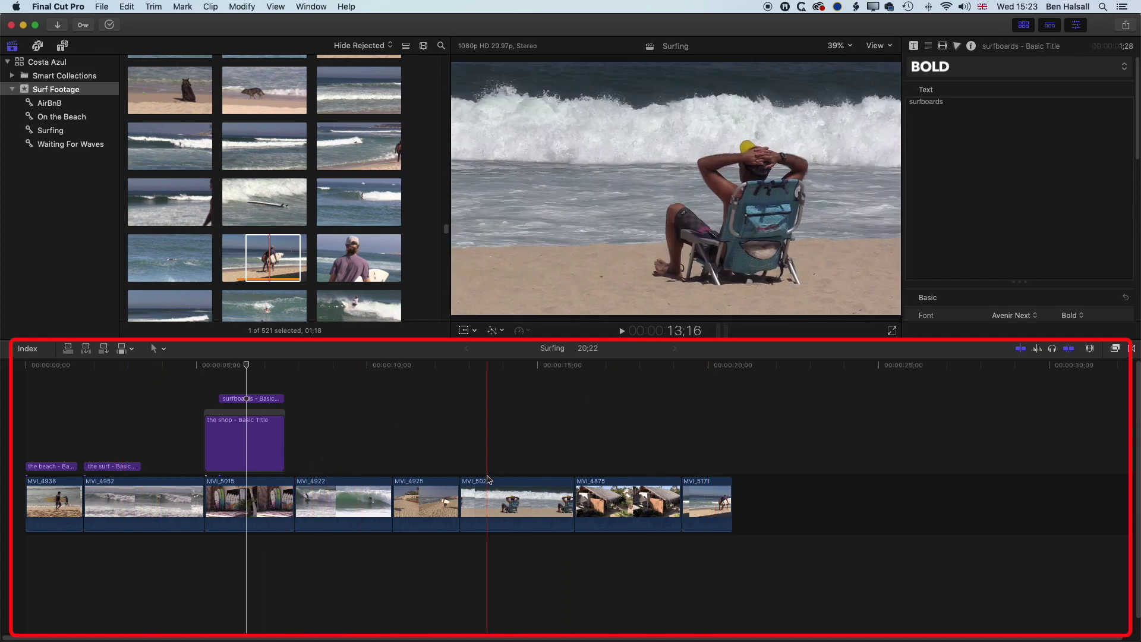
Copy MVI_4922 and MVI_4925, paste them into the main storyline at 14;06, and undo the paste.
click(371, 504)
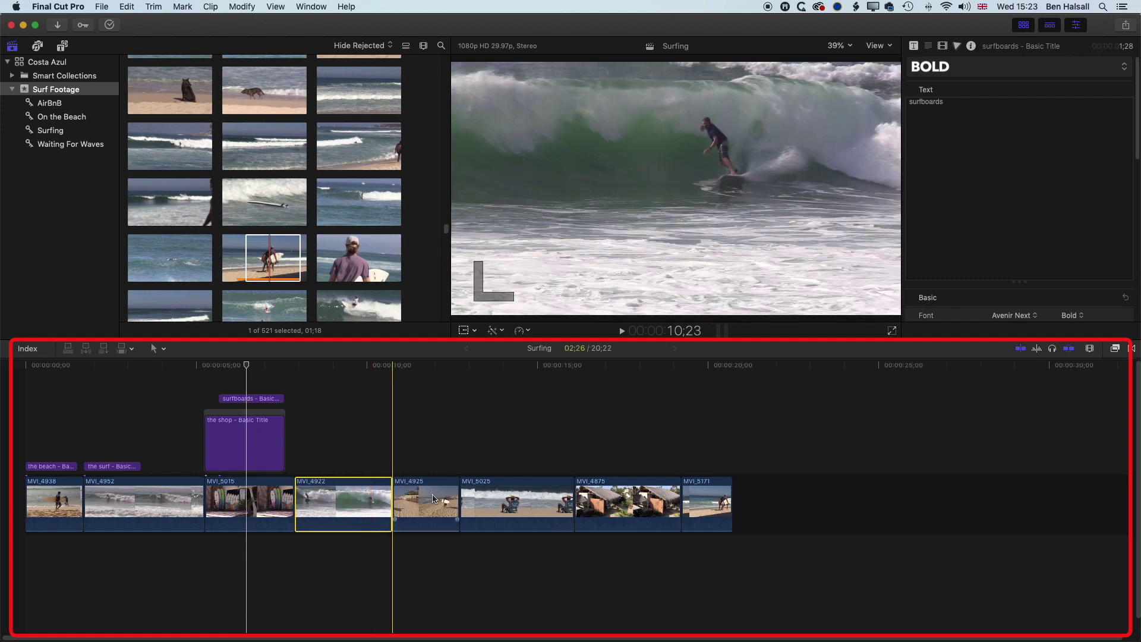
super+click(426, 500)
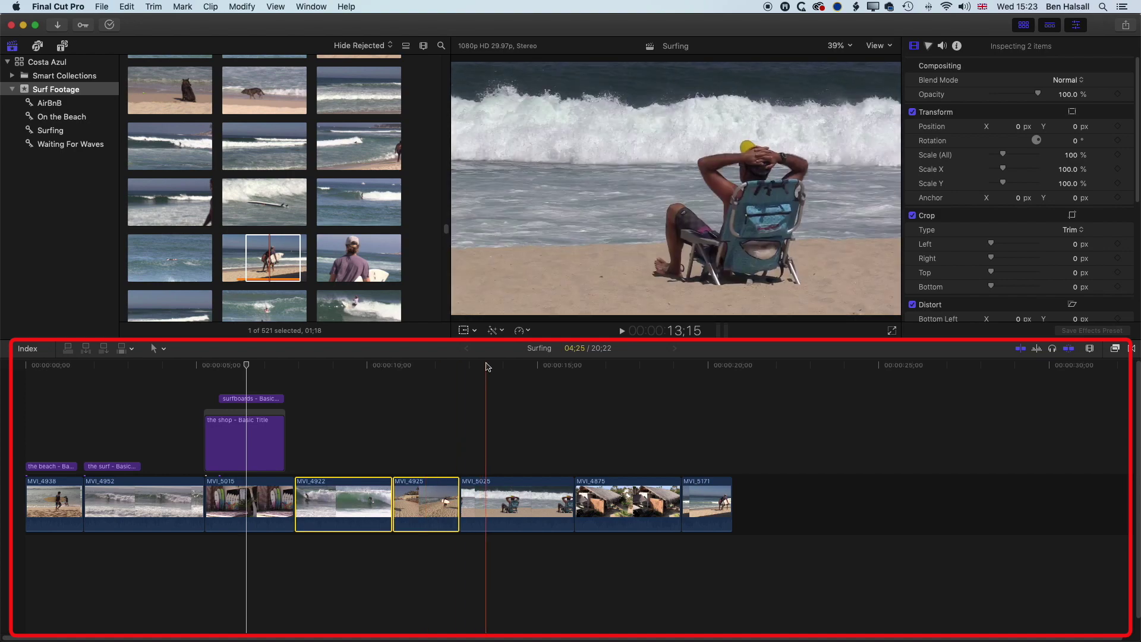
click(509, 366)
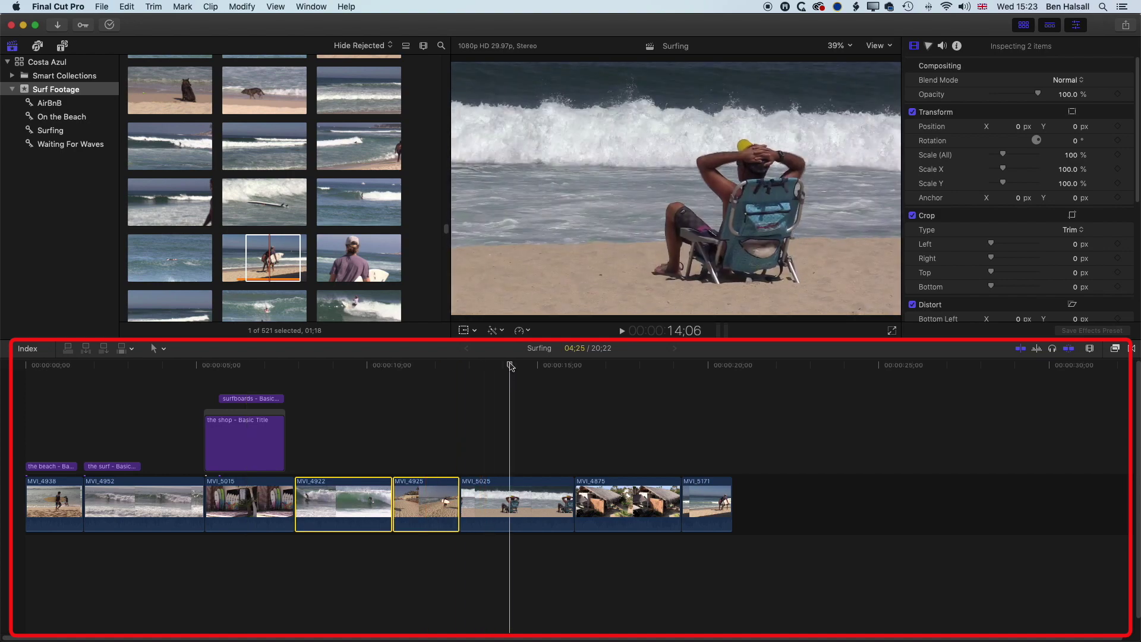
key(super+v)
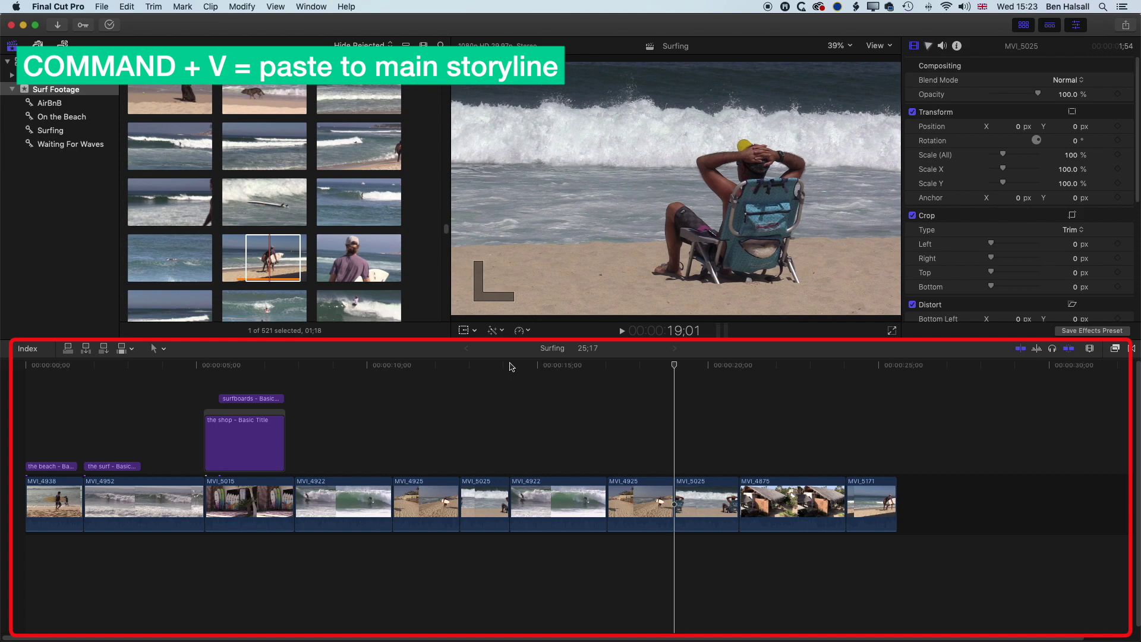
key(super+z)
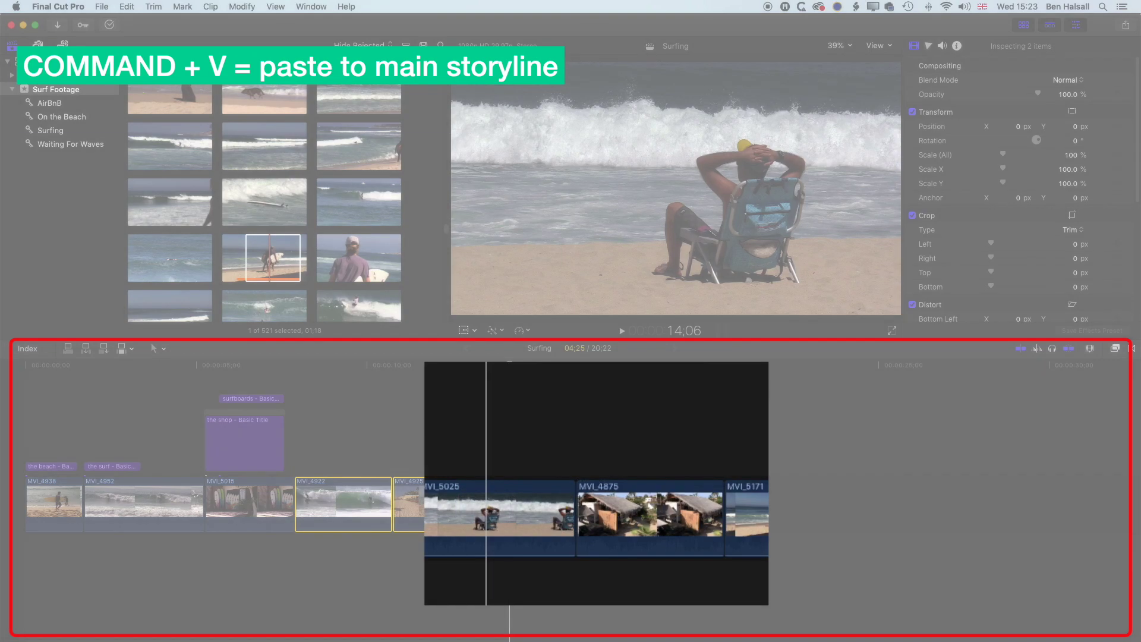
Paste the copied MVI_4922 and MVI_4925 as connected clips at 14;06, trim their adjoining edges apart, and undo those trims.
key(alt+v)
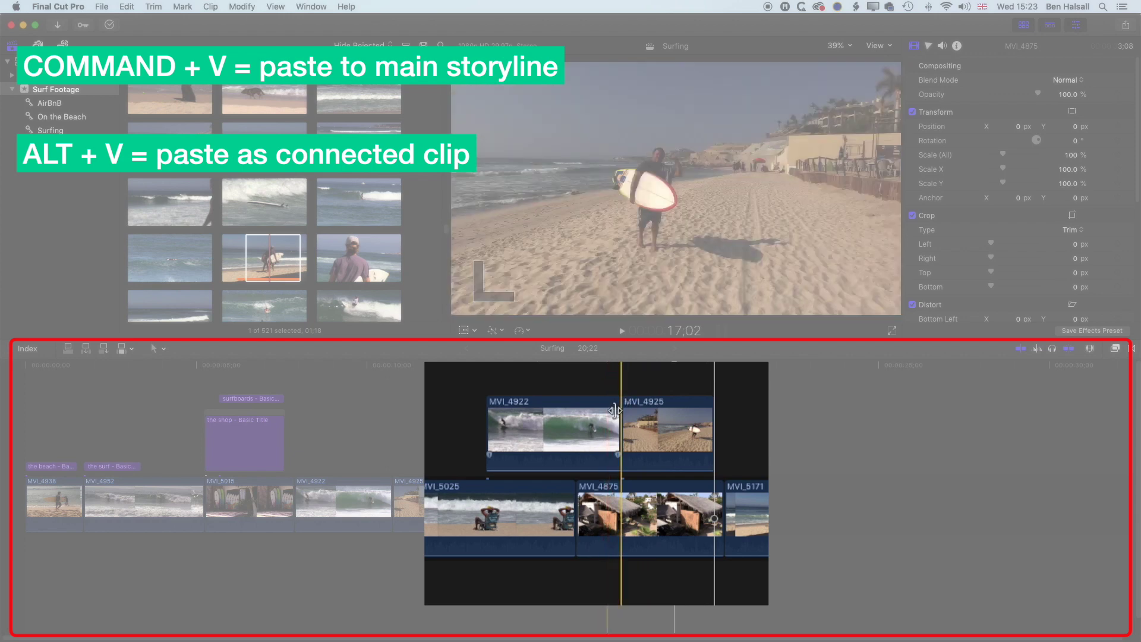
drag(615, 417, 637, 410)
click(645, 424)
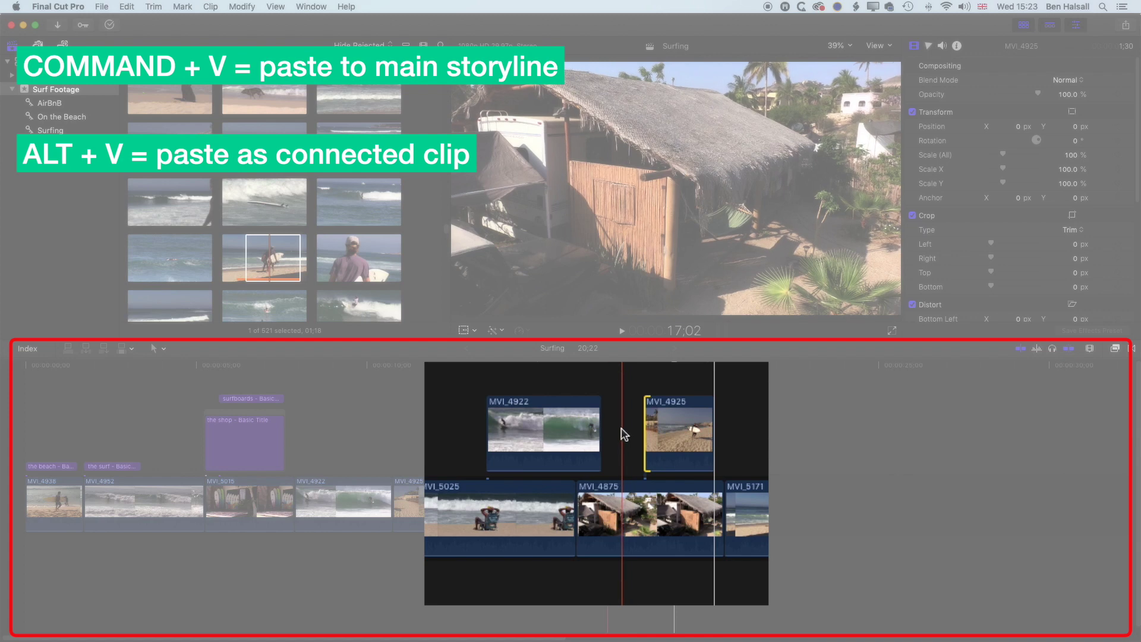
key(super+z)
key(super+z)
Group the connected MVI_4922 and MVI_4925 into one storyline and shorten both clips inside it.
click(660, 370)
drag(497, 369, 726, 434)
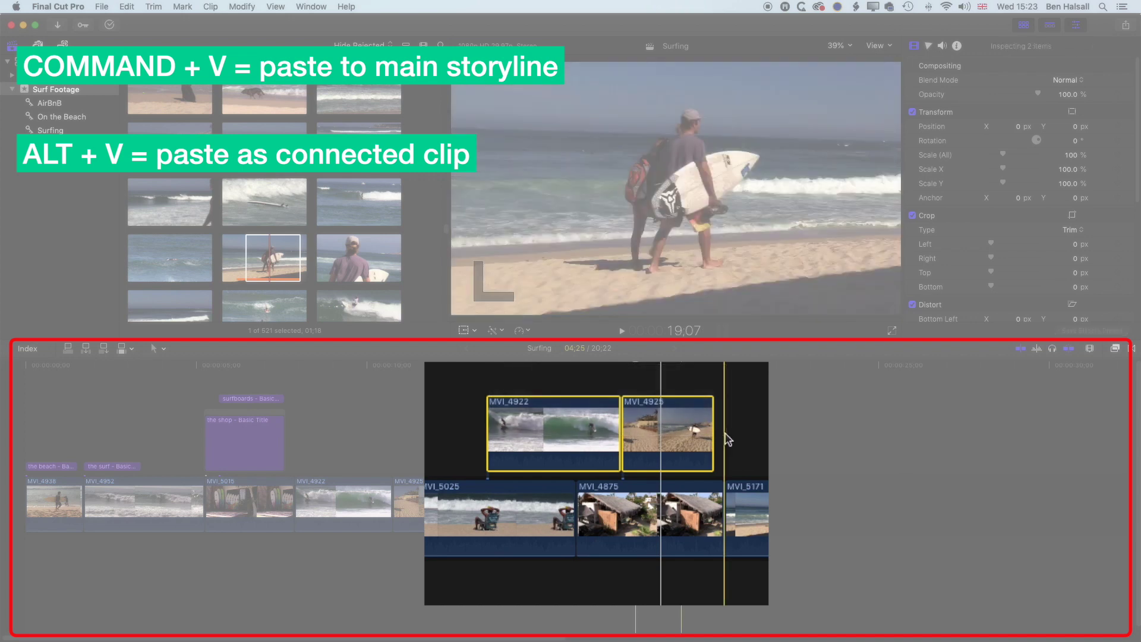
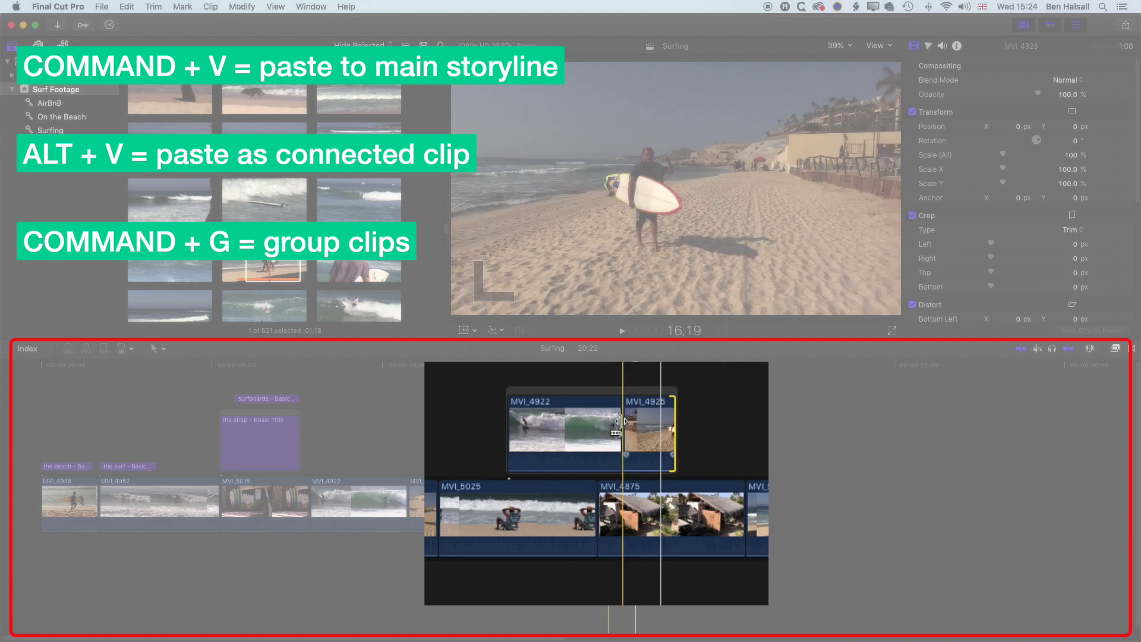
drag(619, 420, 496, 401)
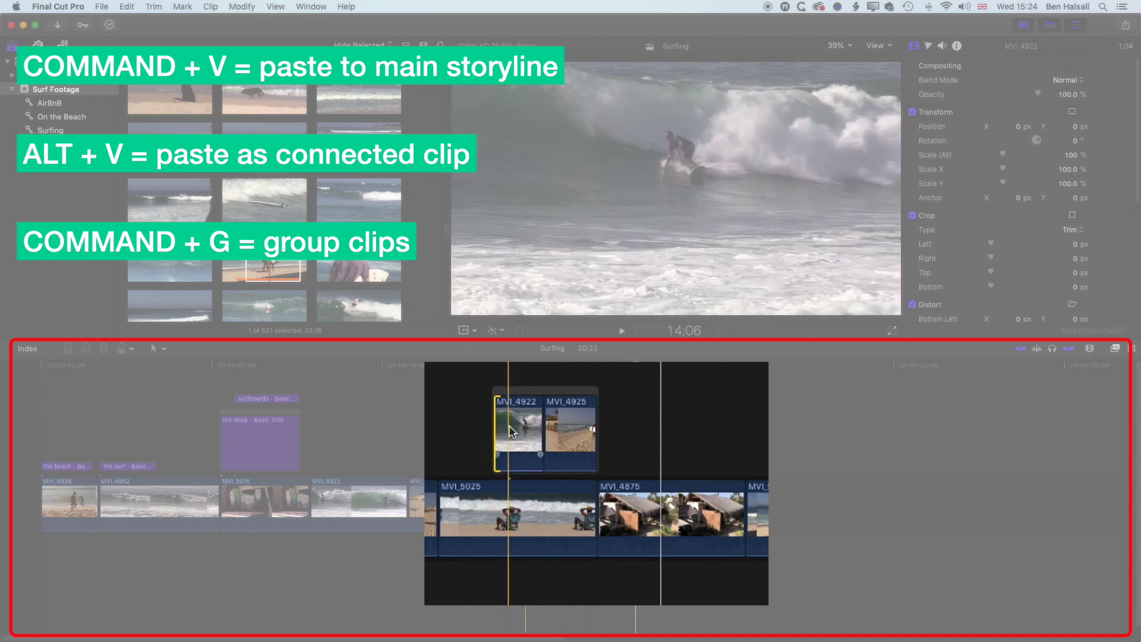
Duplicate MVI_4875 onto the end of the connected storyline, and move its MVI_4925 clip out and back into place.
click(517, 410)
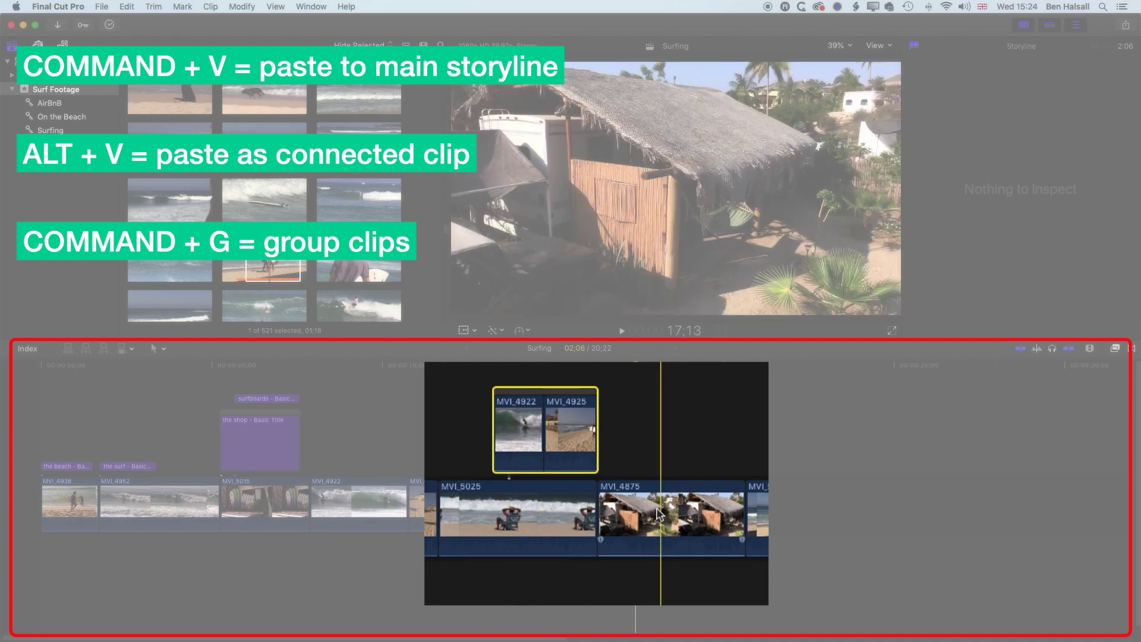
drag(658, 514, 632, 416)
click(586, 433)
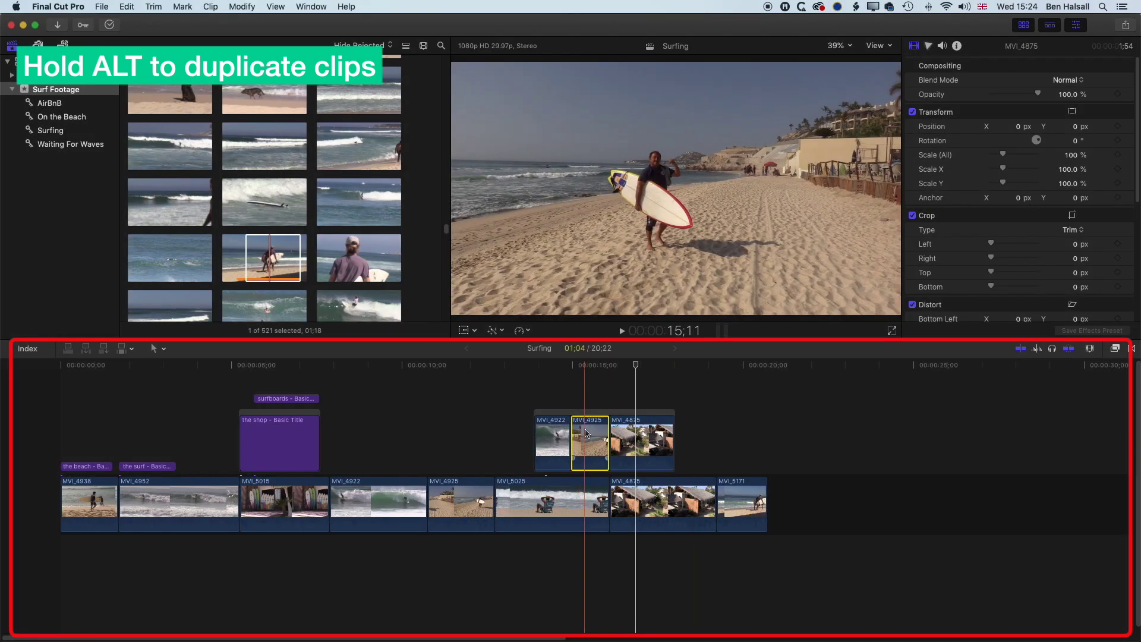
drag(589, 437, 736, 429)
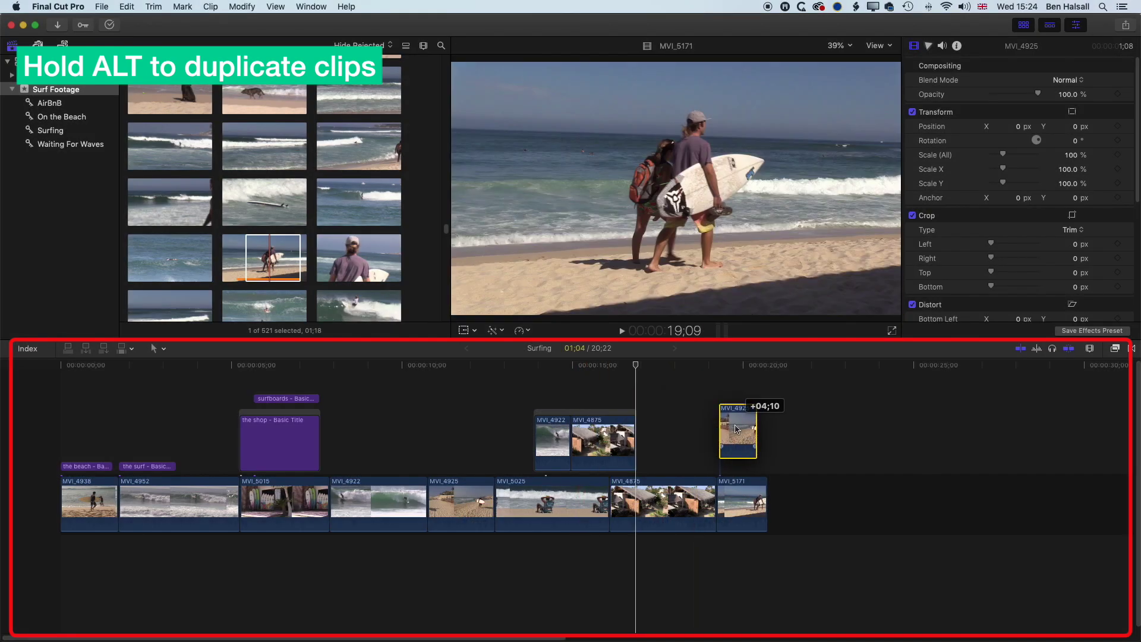
drag(736, 429, 588, 429)
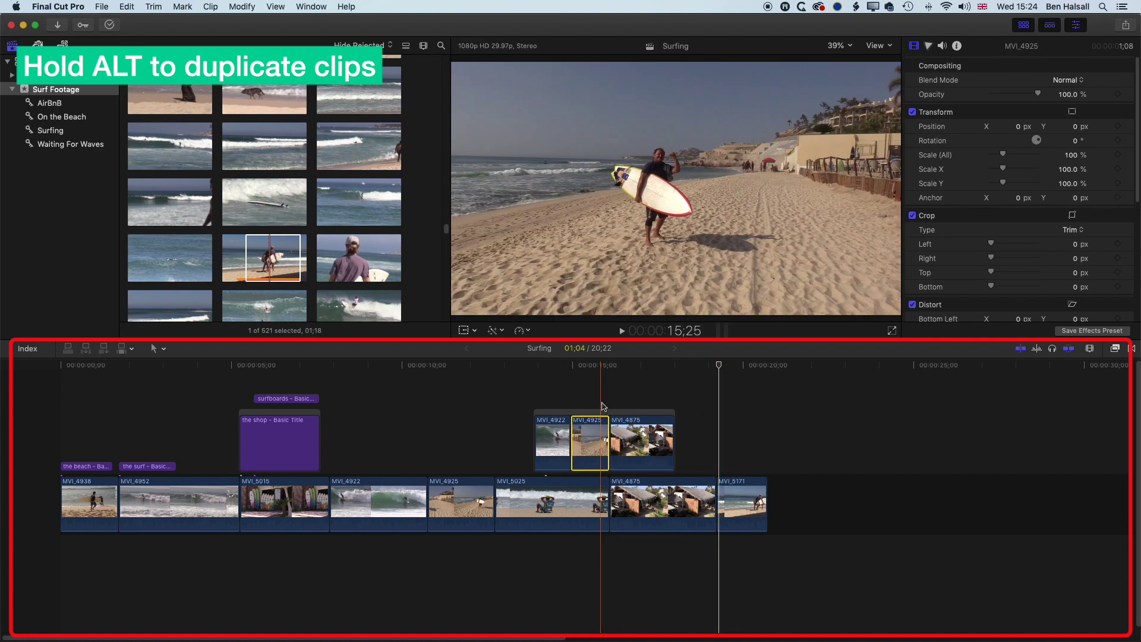
Move the three-clip connected storyline to the start of the main MVI_4875 clip, duplicate it, and remove the extra copy.
click(603, 412)
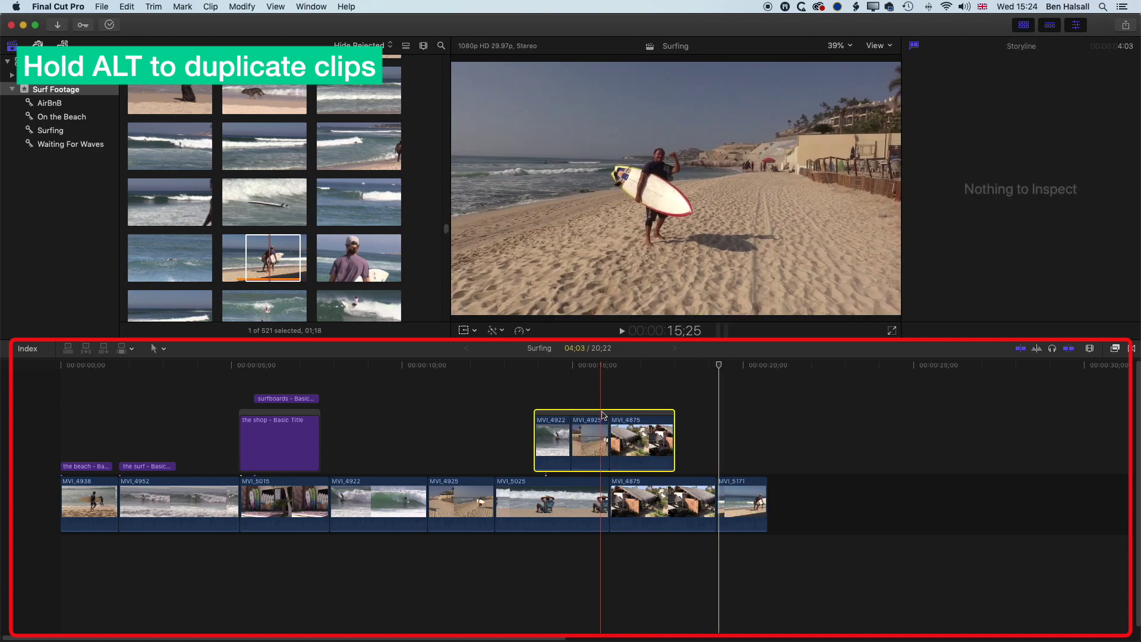
drag(599, 412, 672, 410)
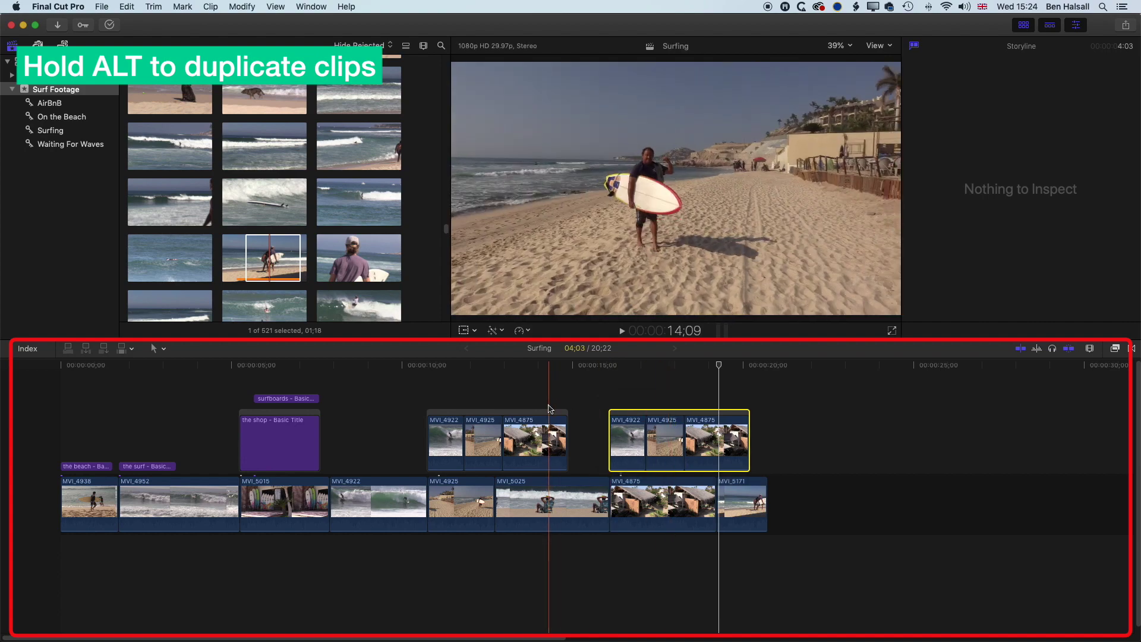
key(super+z)
key(Delete)
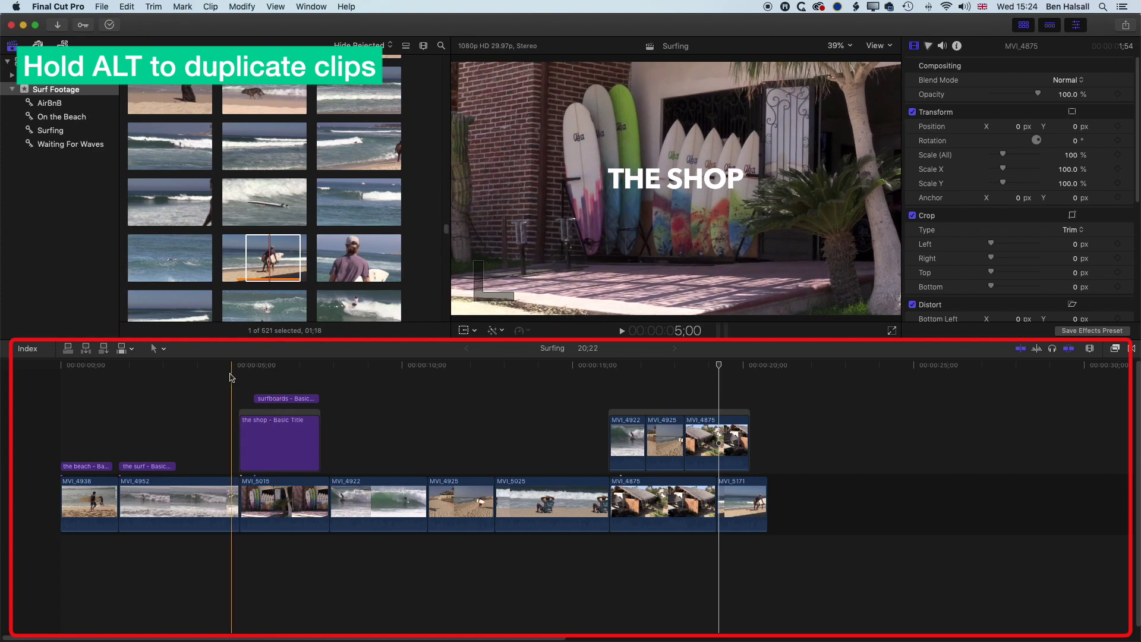
Lengthen the shop title beyond the end of its clip, and slow the MVI_5015 clip to 50%.
key(space)
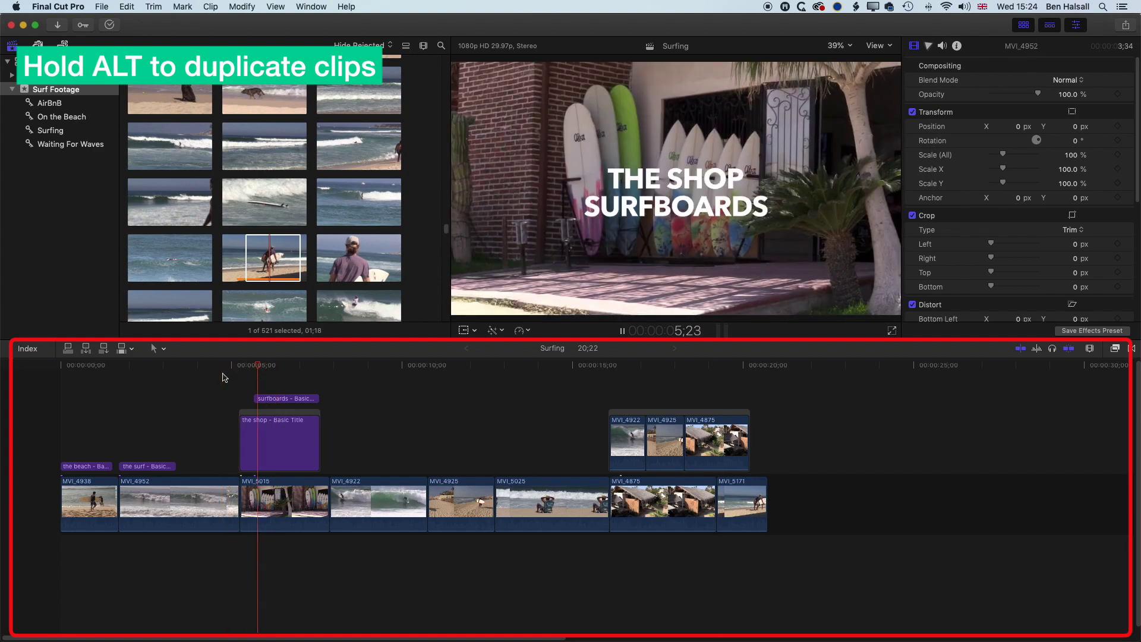
key(space)
key(space)
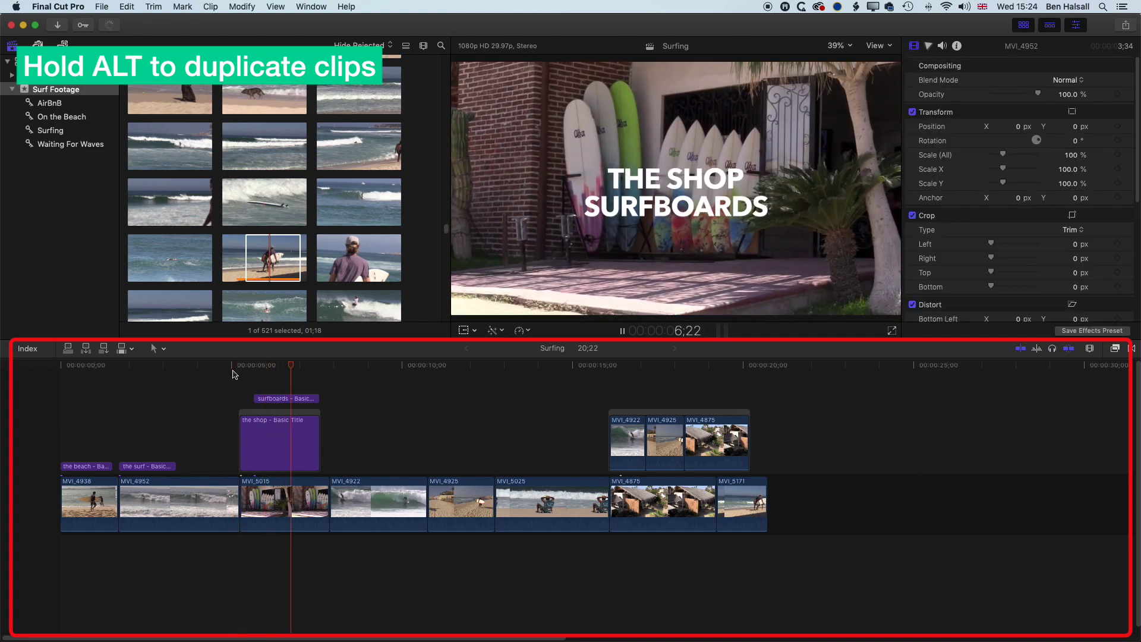
mouse_move(319, 440)
mouse_down()
mouse_move(388, 430)
mouse_move(337, 430)
mouse_up()
click(288, 499)
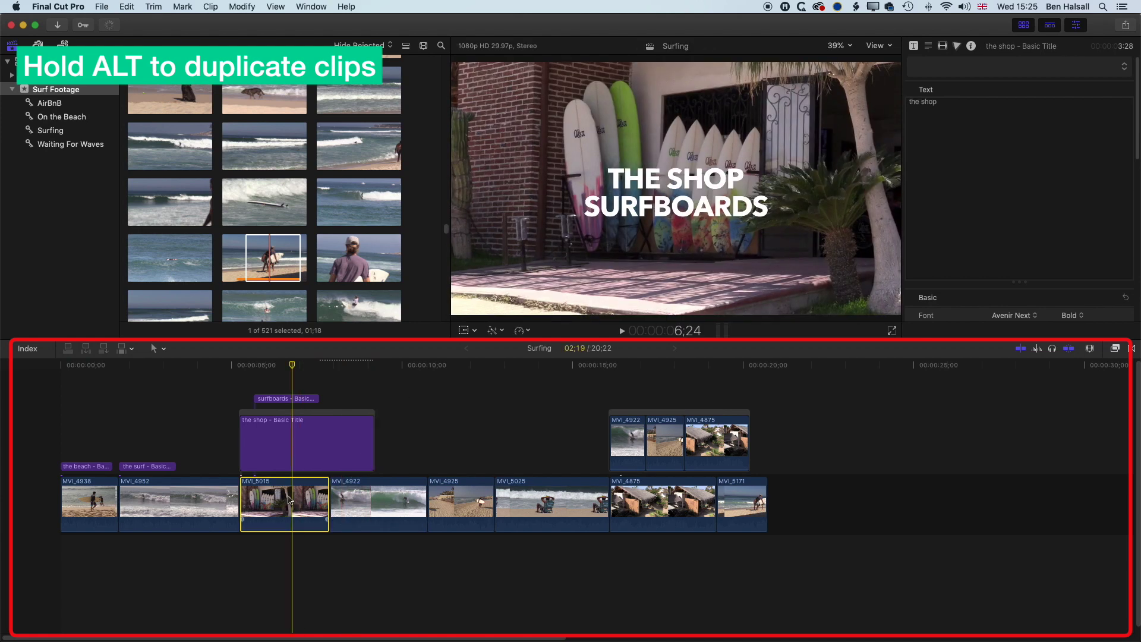
click(520, 330)
mouse_move(600, 341)
click(660, 341)
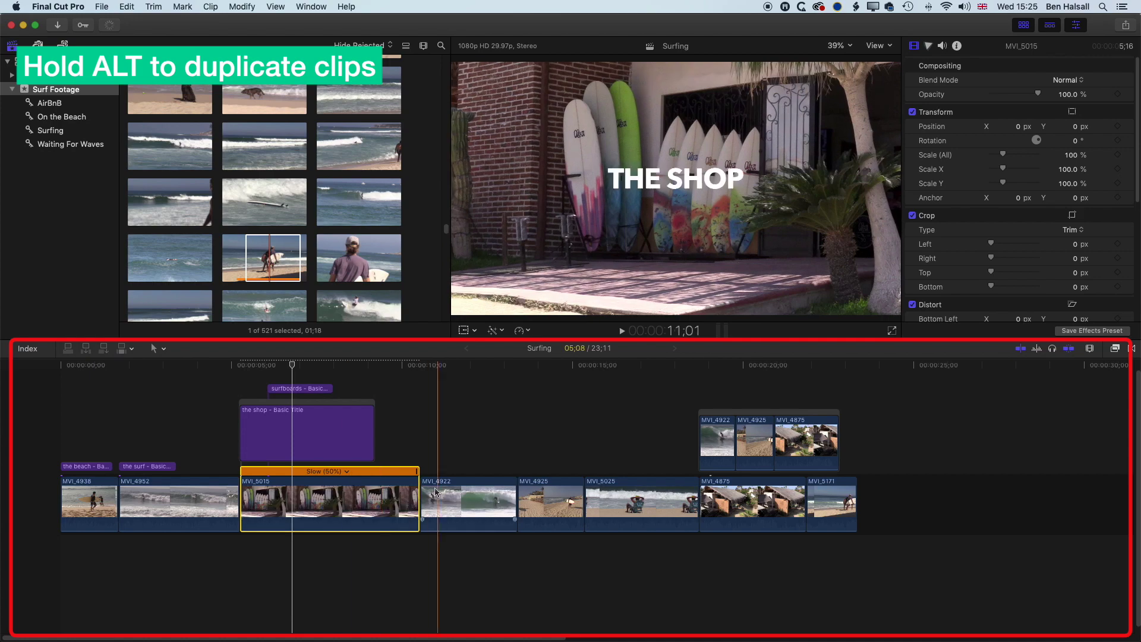
Extend the shop and surfboards titles to the end of the slowed MVI_5015 clip.
drag(369, 423, 412, 422)
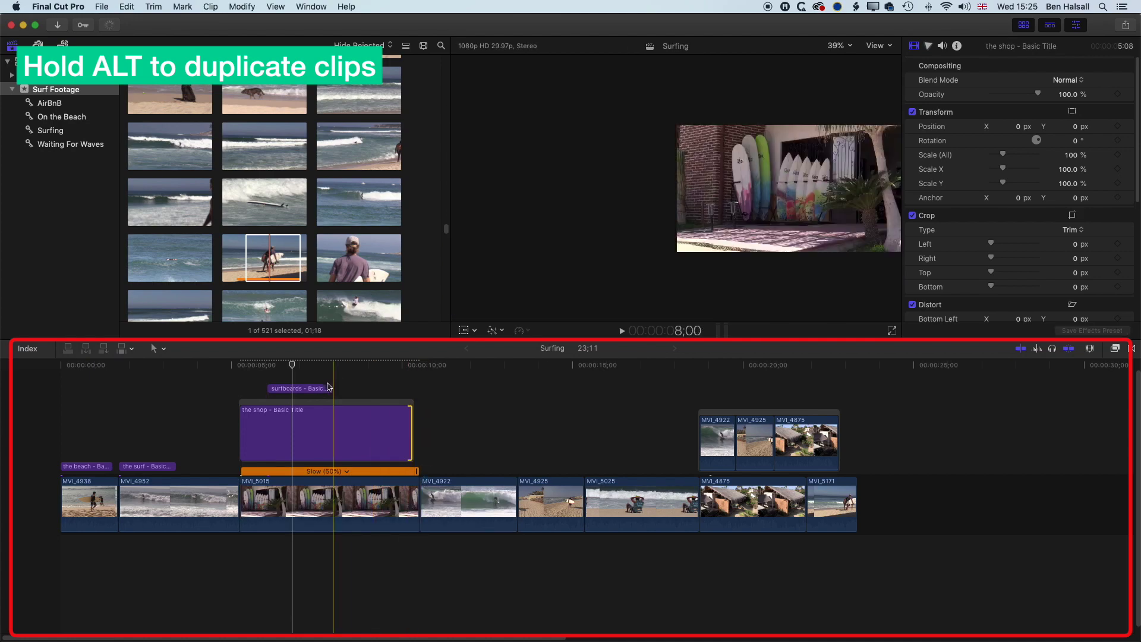
drag(331, 389, 418, 388)
click(309, 422)
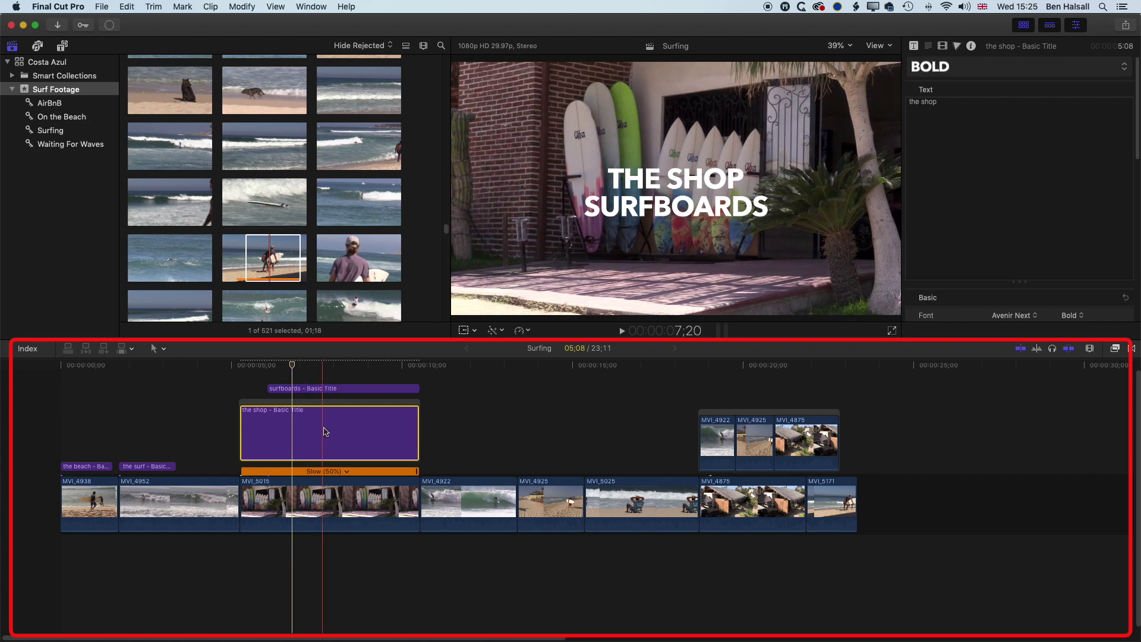
Apply the default transition to both ends of the surfboards title and play it back.
click(329, 389)
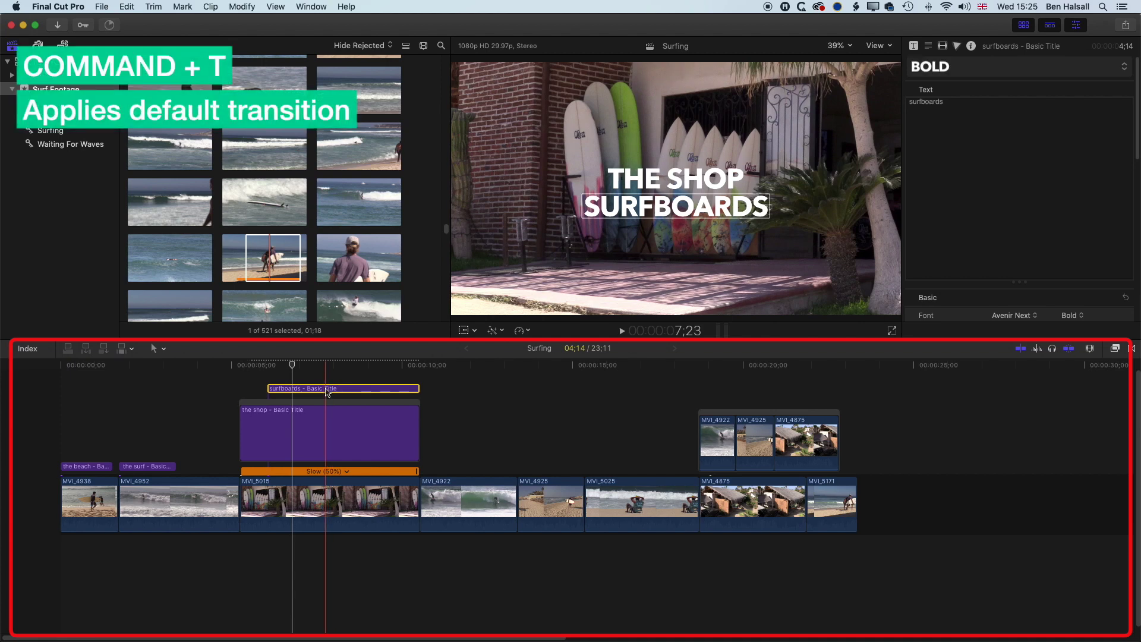
key(super+t)
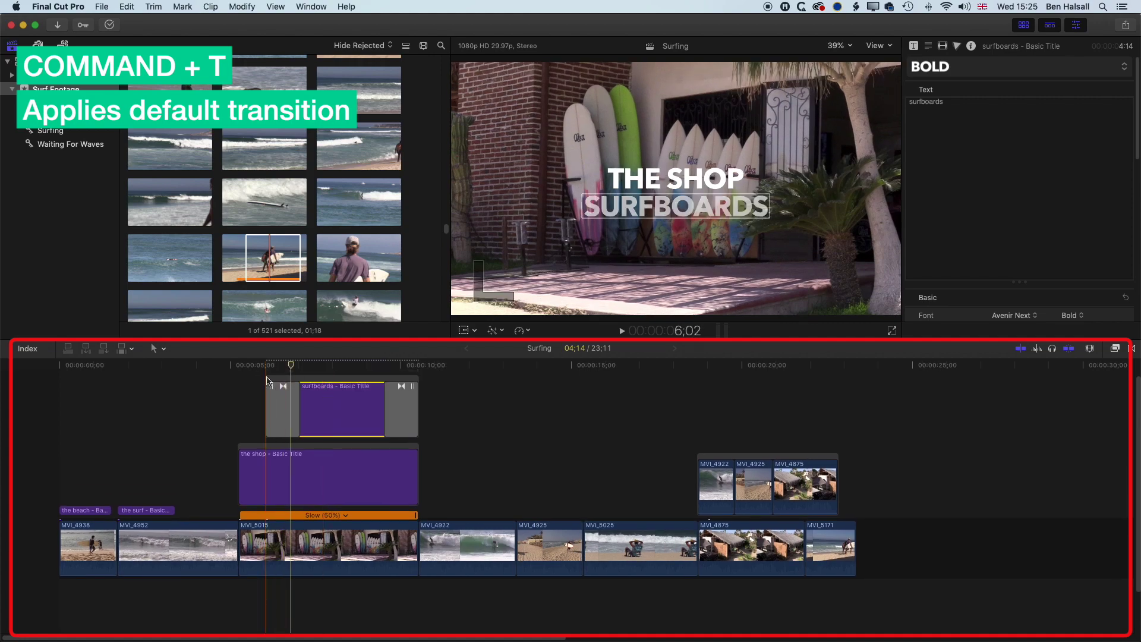
key(space)
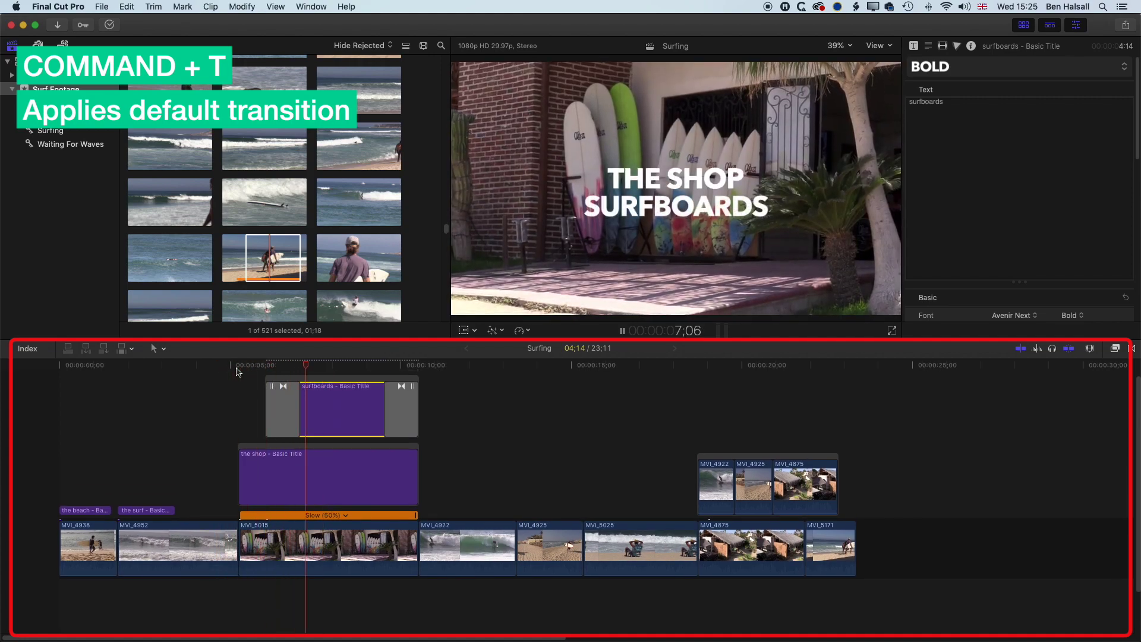
key(space)
Shorten both surfboards title transitions to about 14 frames and play the section from the start of MVI_5015.
drag(299, 410, 283, 410)
drag(385, 398, 405, 397)
click(238, 365)
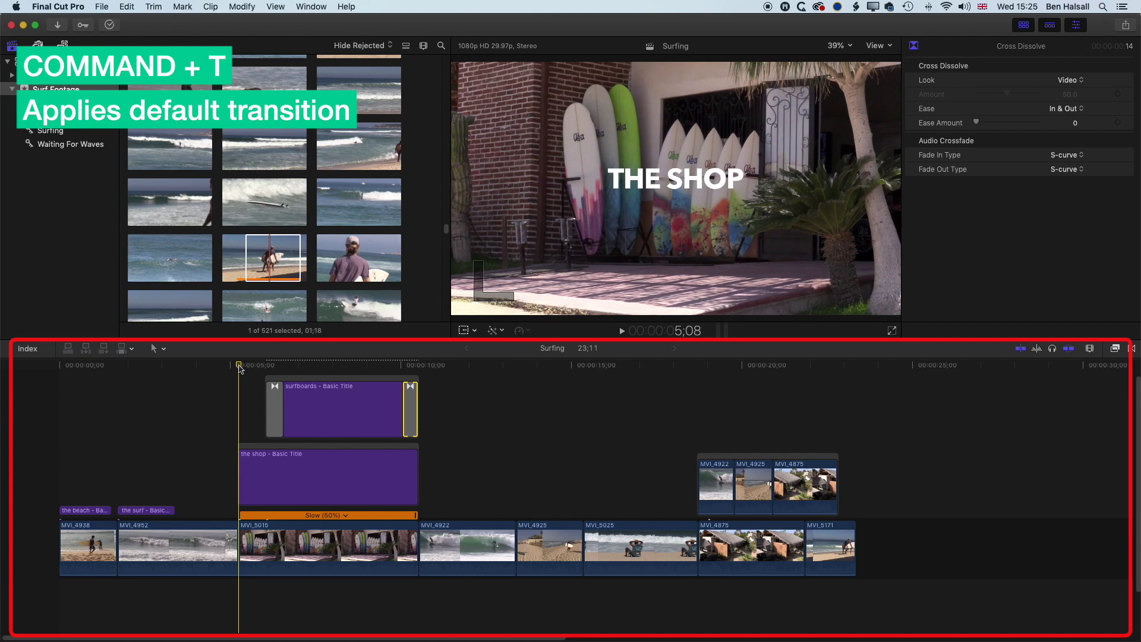
click(260, 473)
key(/)
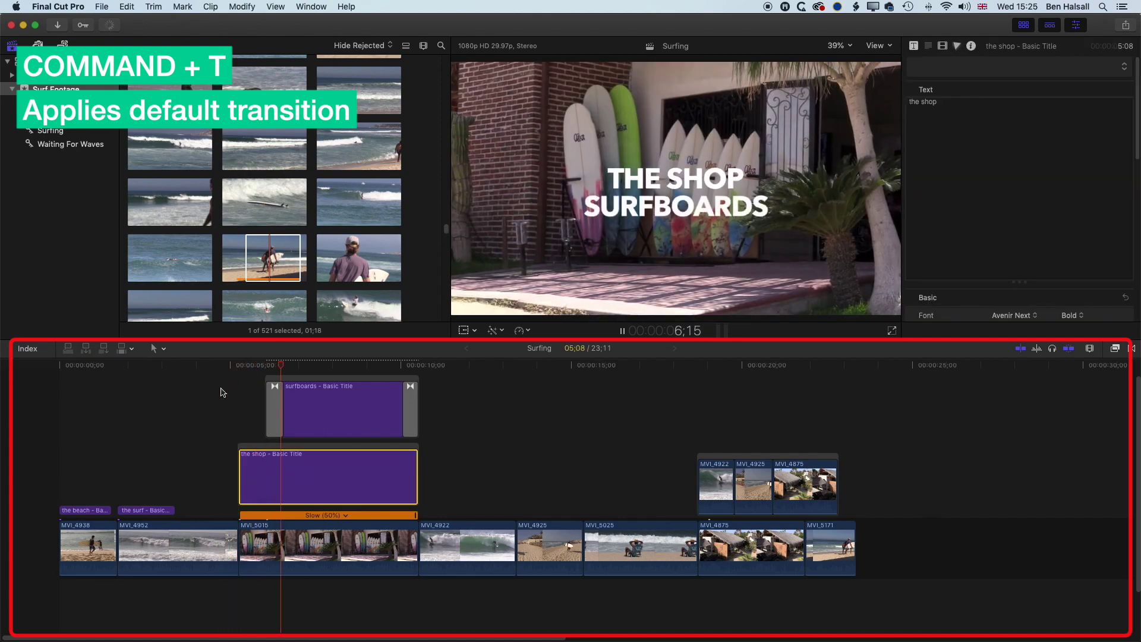
key(space)
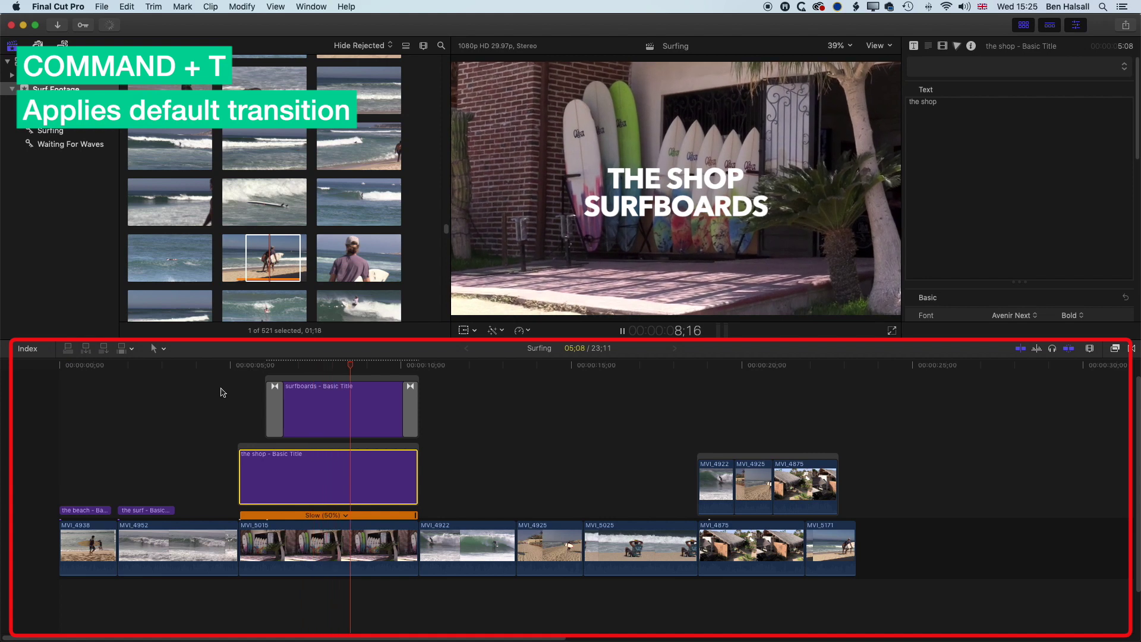
Use the Range Selection tool to mark about 17 frames in the middle of the surfboards title and delete that range.
drag(350, 367, 337, 367)
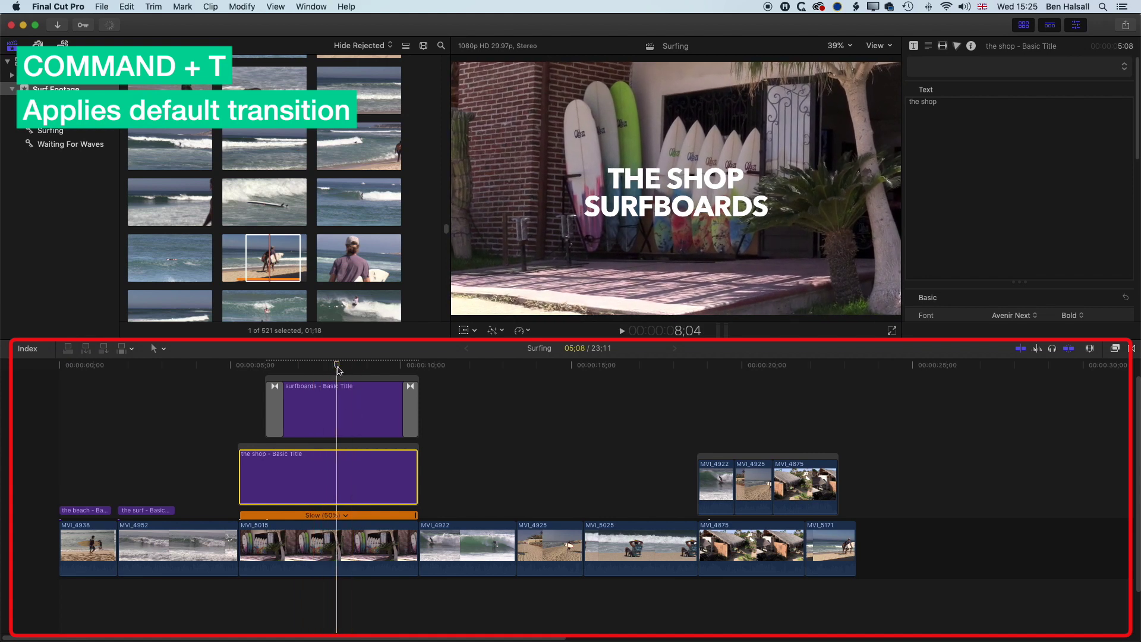
click(163, 349)
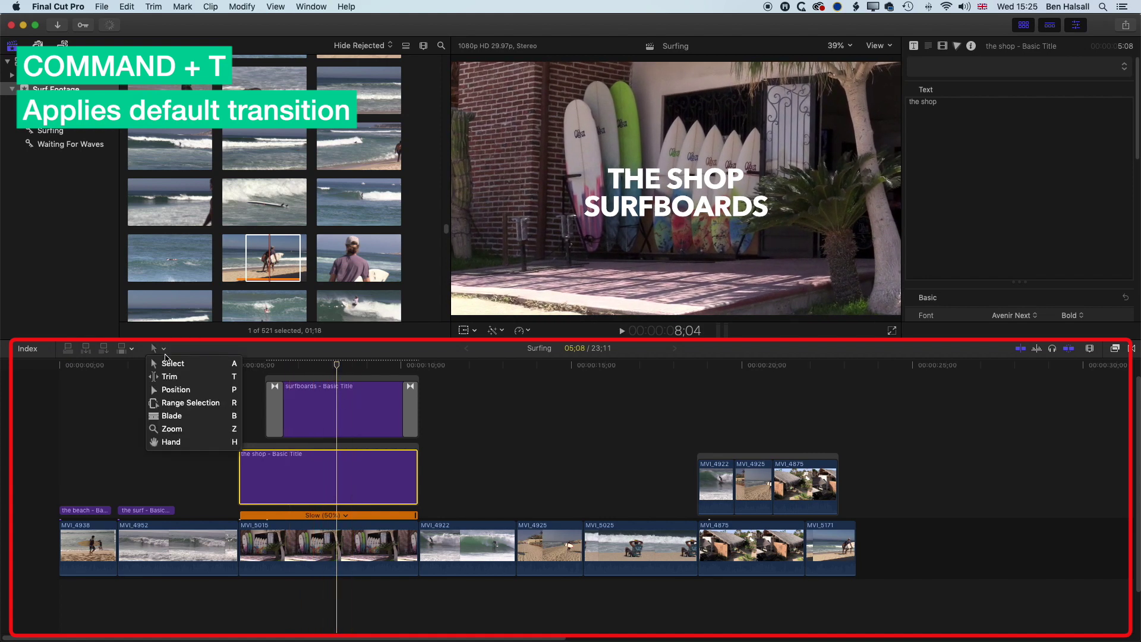
click(177, 403)
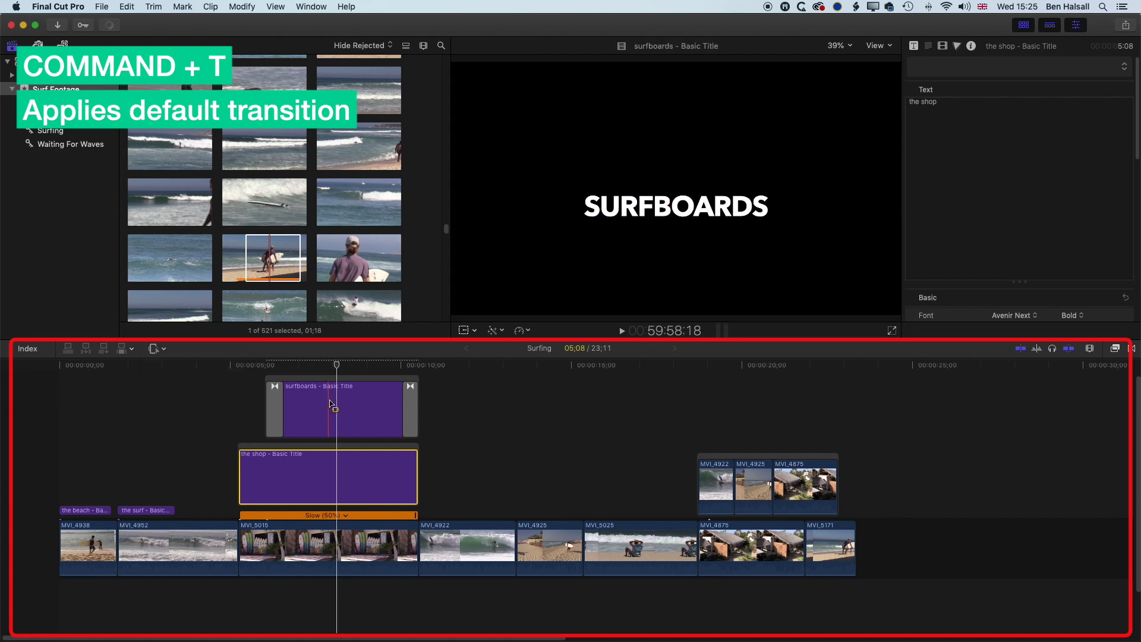
drag(331, 404, 353, 402)
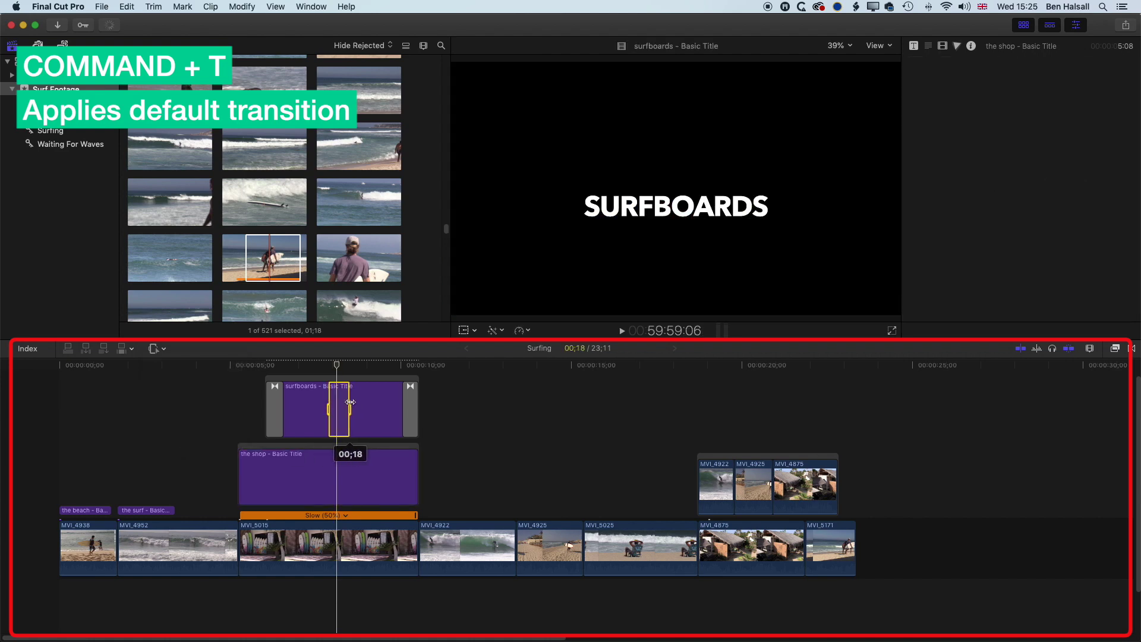
drag(349, 402, 349, 403)
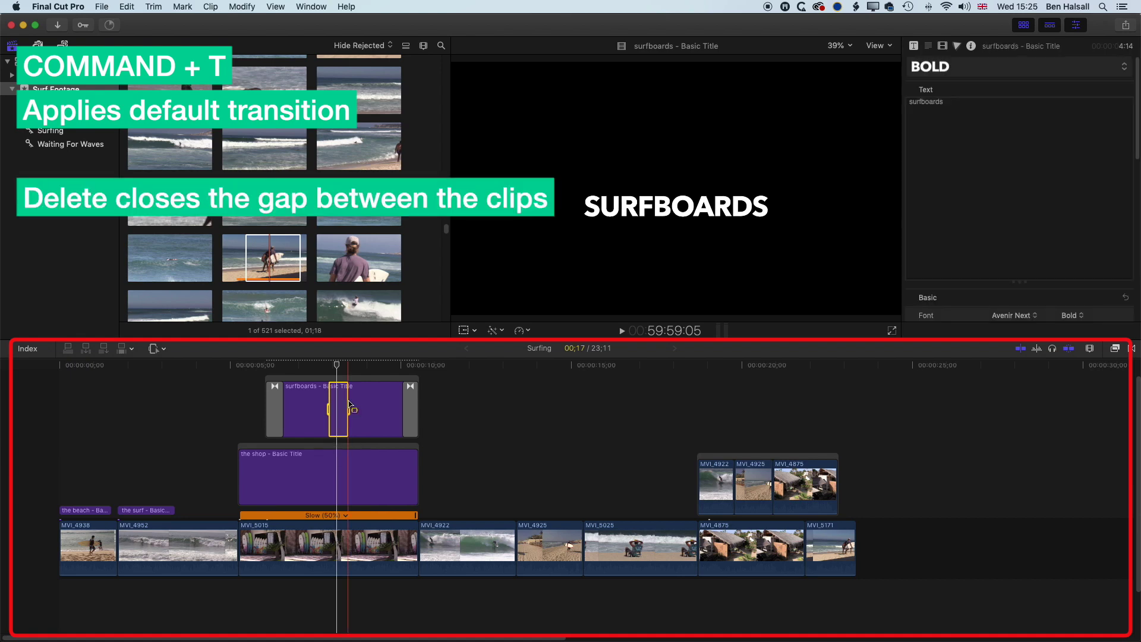
key(Delete)
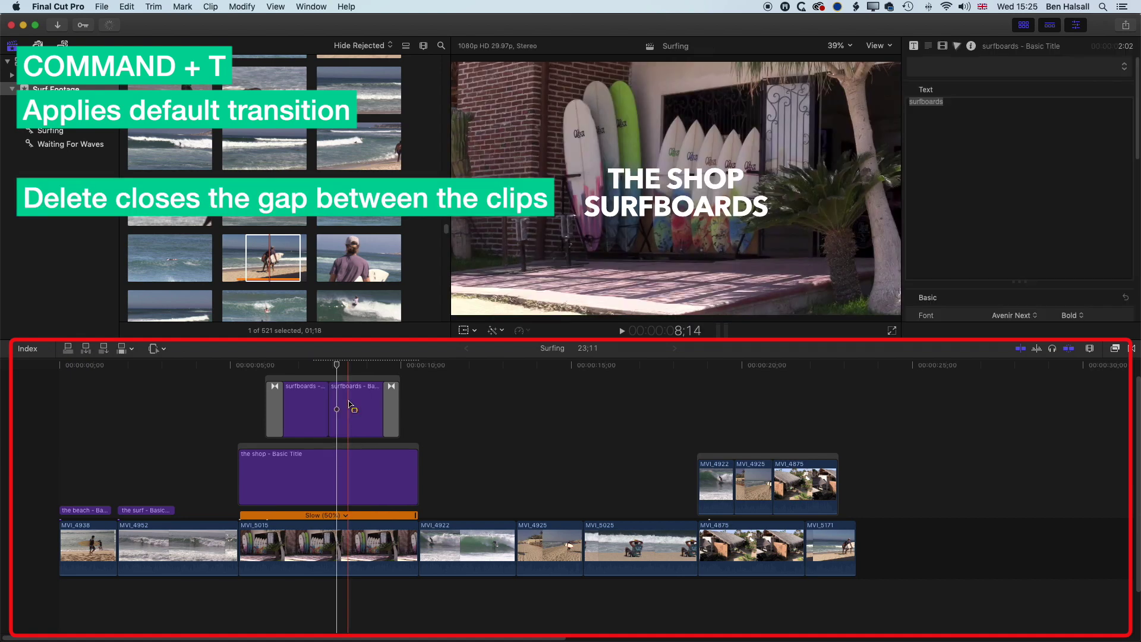
Undo the range deletion in the surfboards title and replace the marked 17-frame range with a gap.
key(super+z)
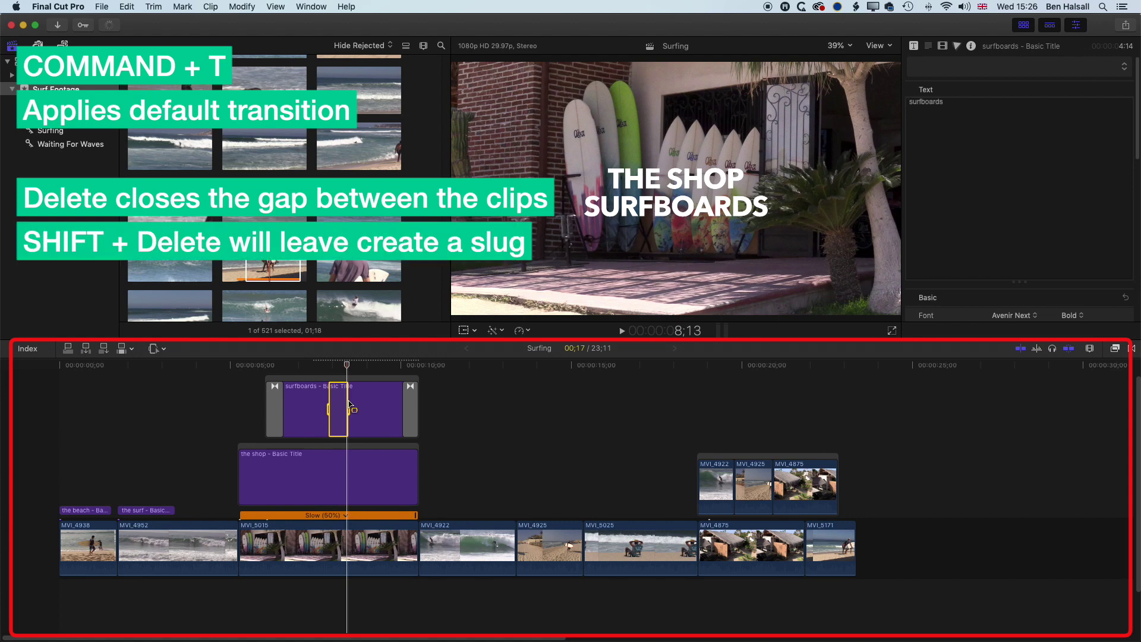
key(shift+Delete)
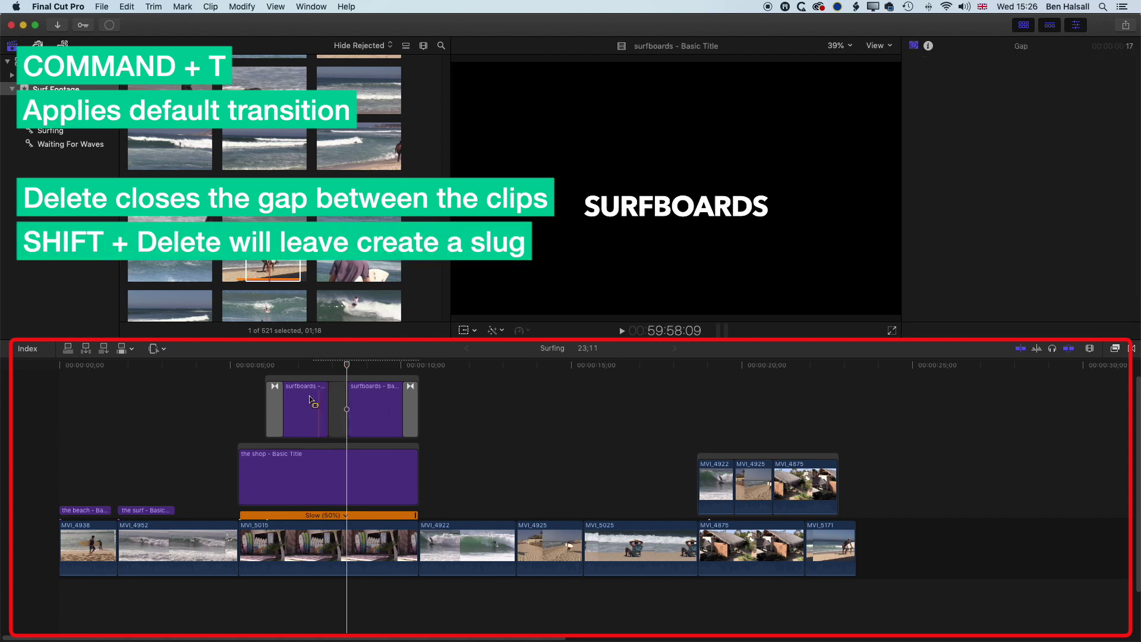
Apply the default transition to both ends of the gap between the surfboards titles and play it back.
click(345, 384)
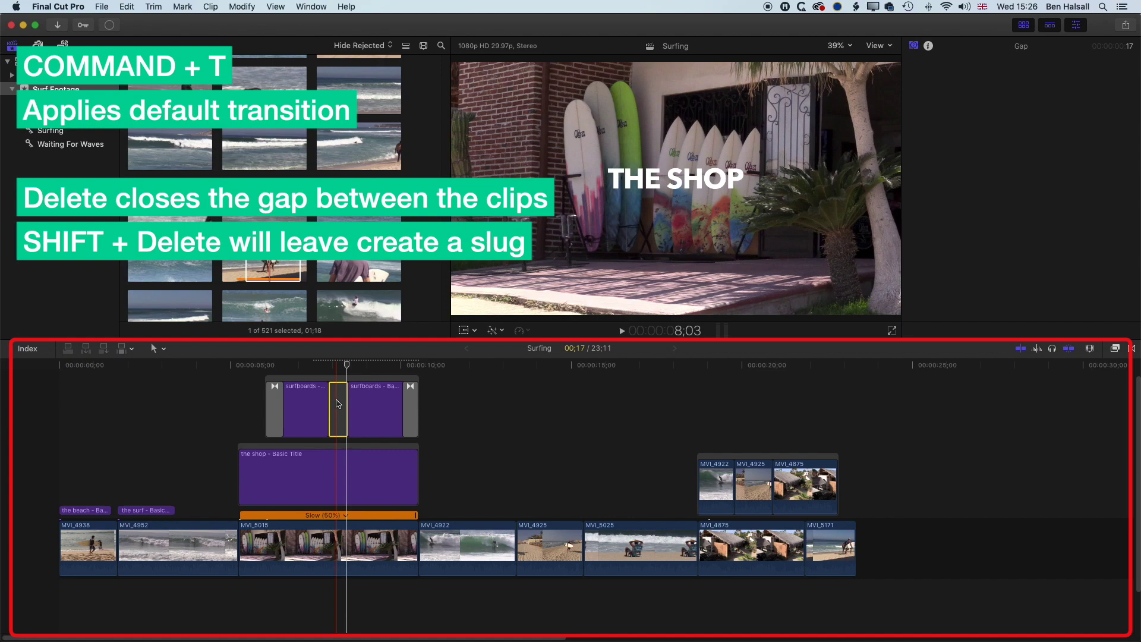
key(super+t)
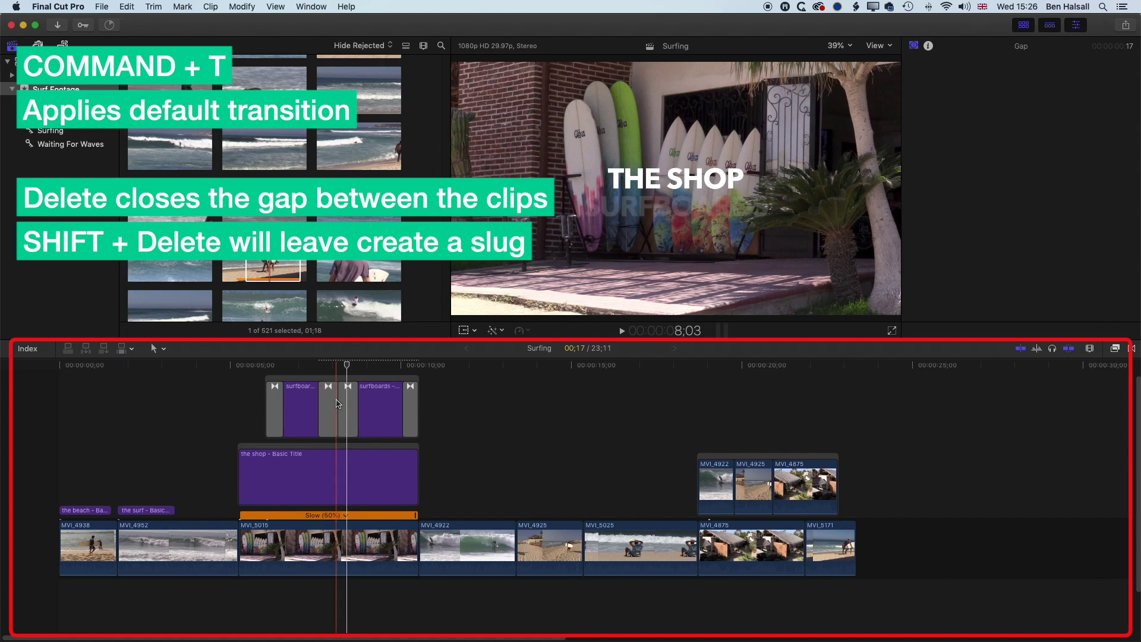
key(space)
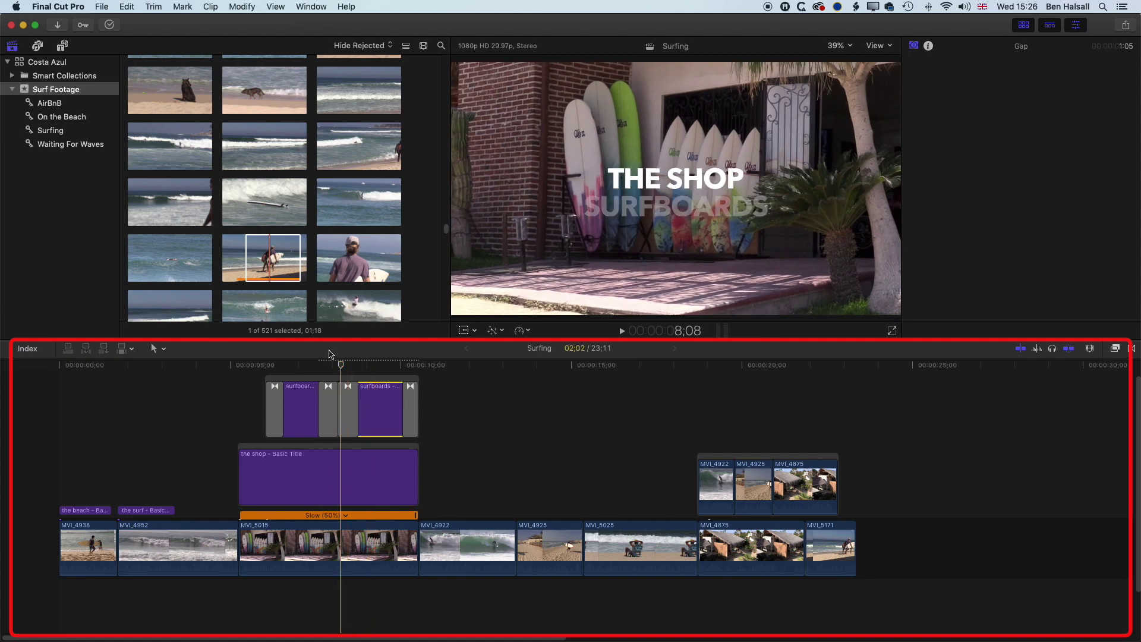
Change the second surfboards title's text to RENTALS and play the section back.
click(376, 407)
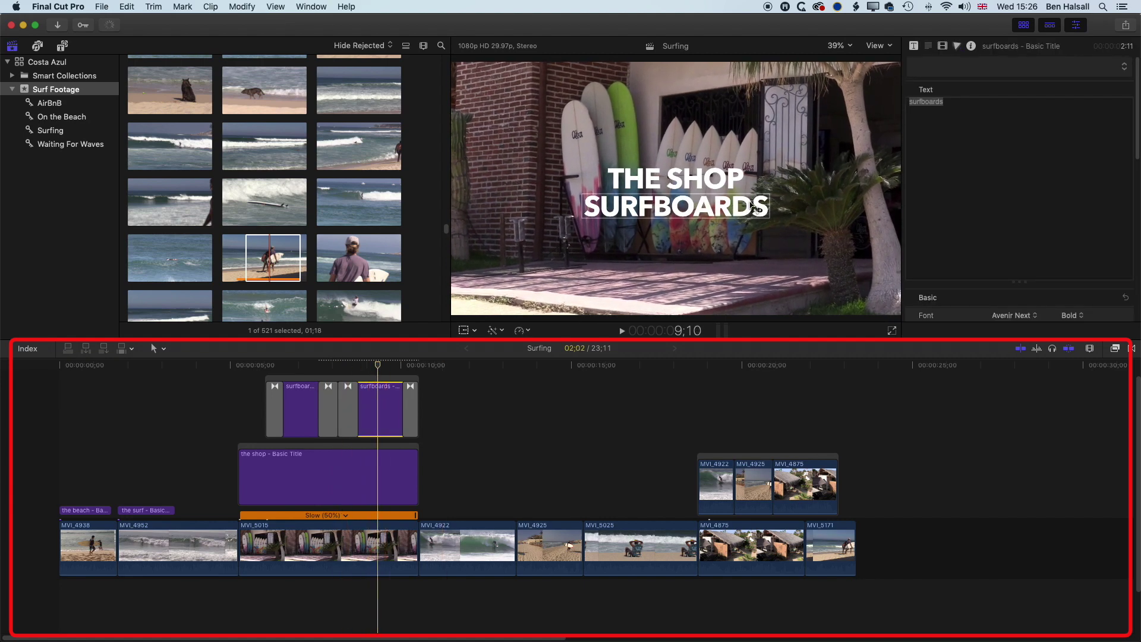
click(977, 117)
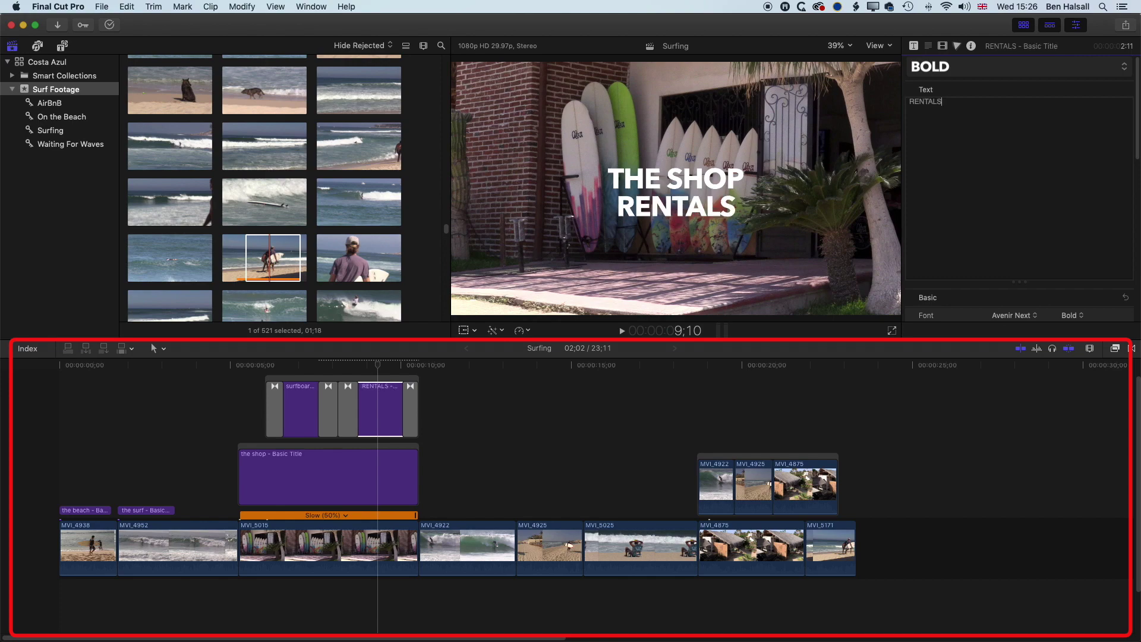
key(space)
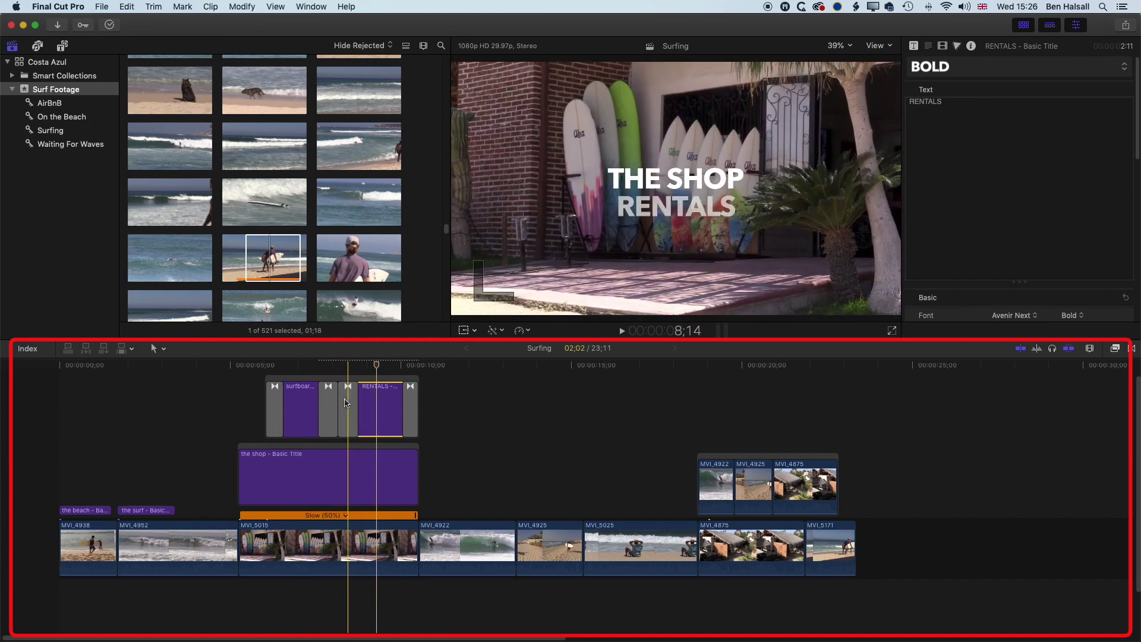
Select the connected storyline holding the surfboards and RENTALS titles, with the playhead just before MVI_5015.
mouse_move(340, 385)
mouse_down()
mouse_move(329, 382)
mouse_move(359, 381)
mouse_move(333, 381)
mouse_move(347, 381)
mouse_up()
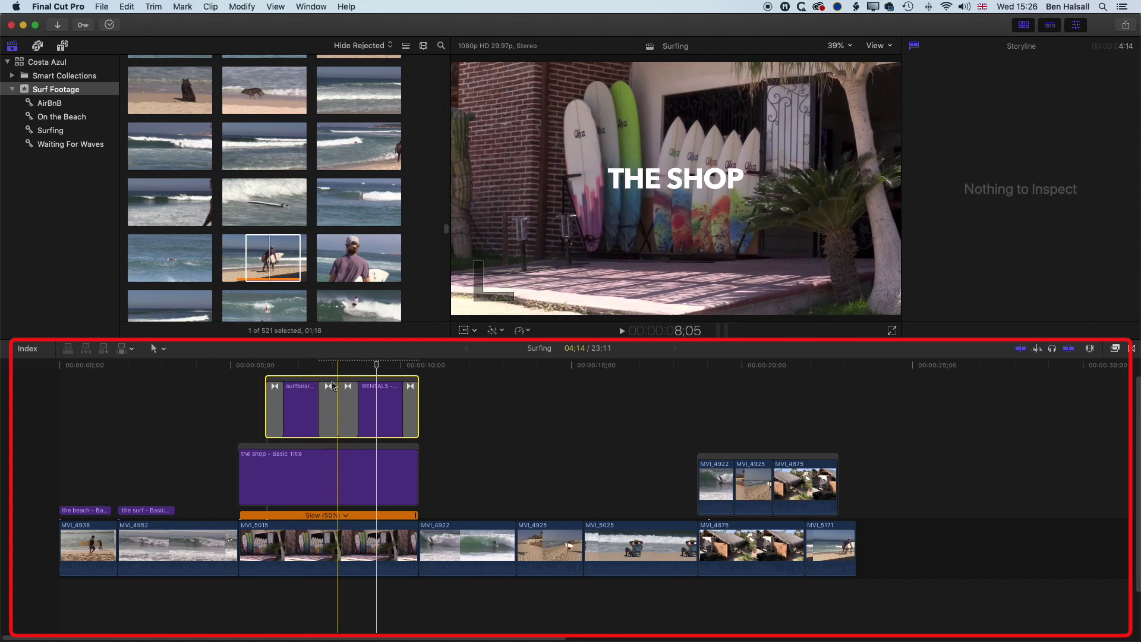
click(223, 385)
click(293, 393)
click(279, 379)
click(280, 450)
click(296, 378)
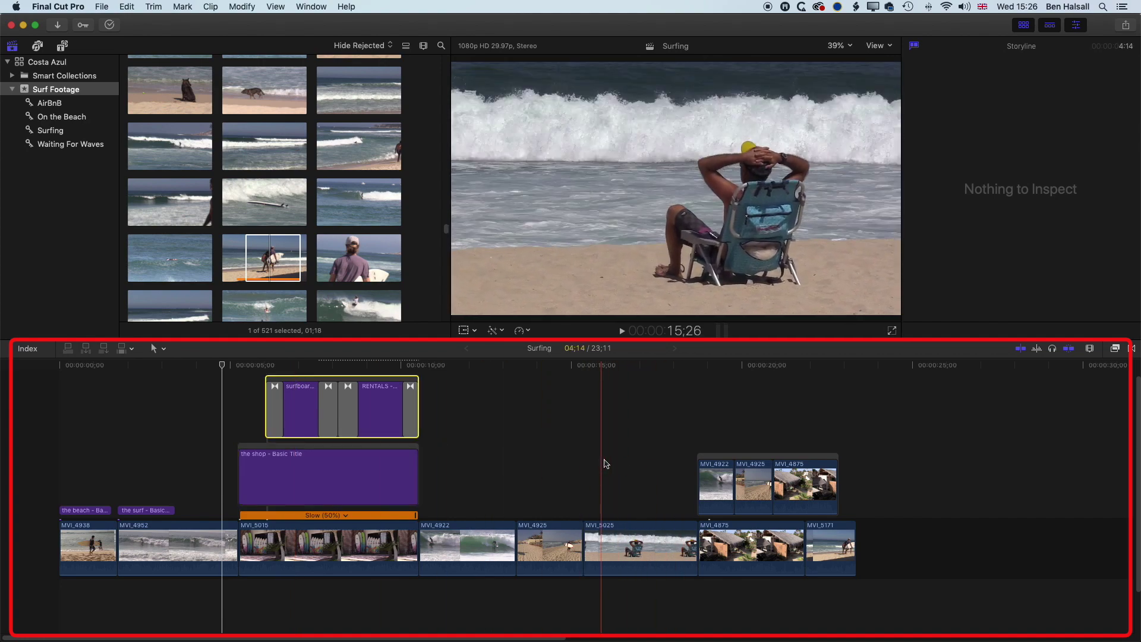
Apply default transitions shortened to about 15 frames at both ends of the shop title and play the section back.
click(297, 471)
key(super+t)
drag(384, 462, 401, 463)
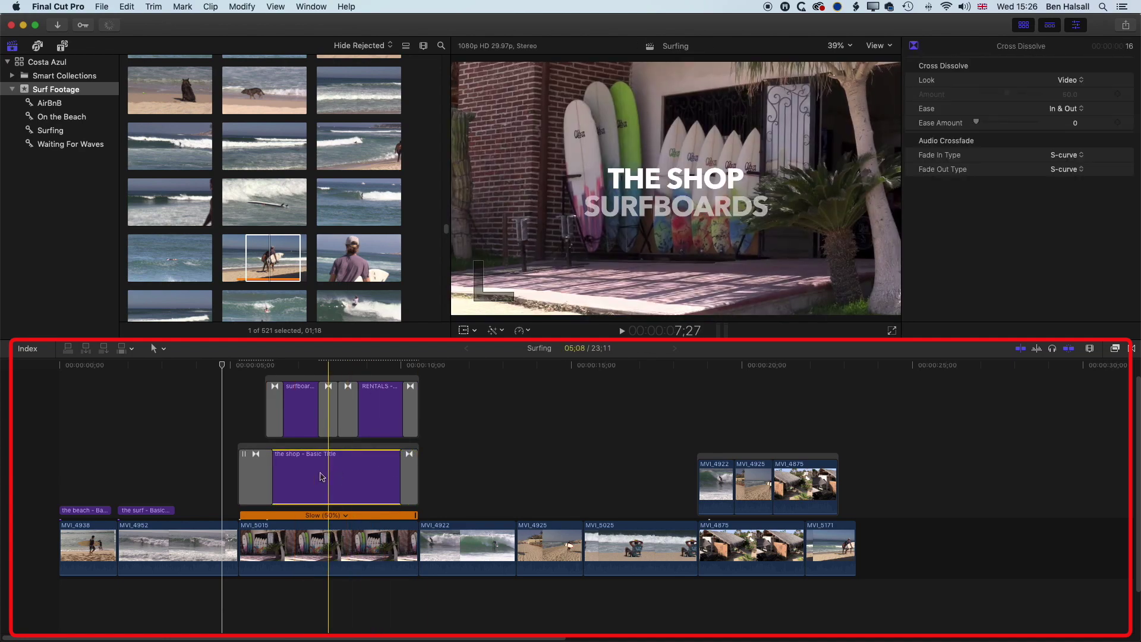
click(327, 480)
drag(270, 465, 256, 464)
key(slash)
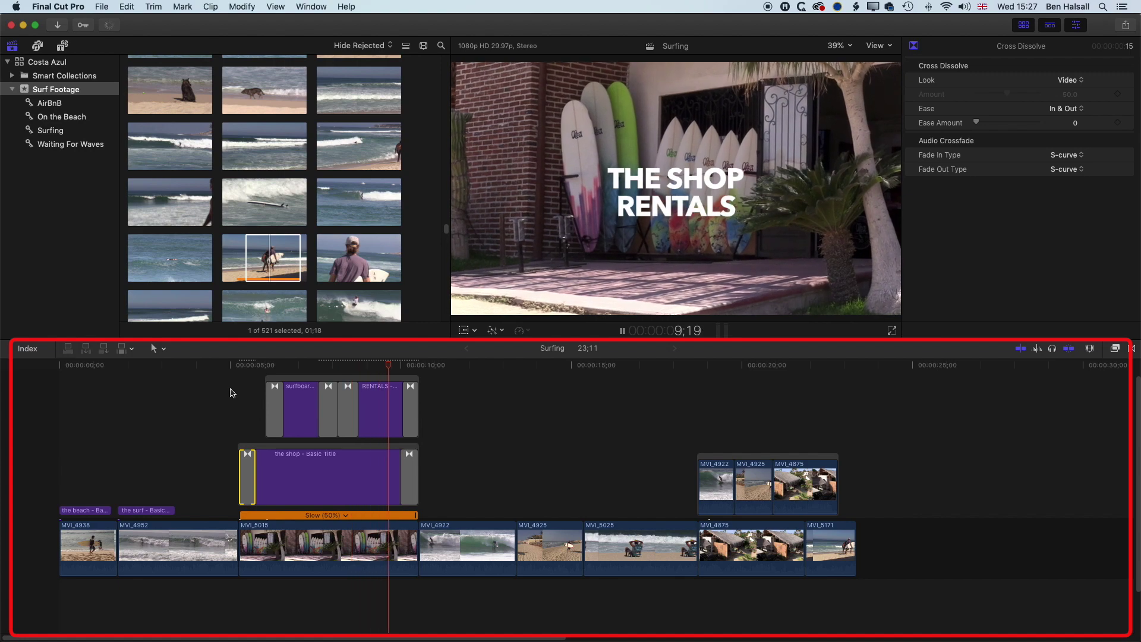
click(238, 413)
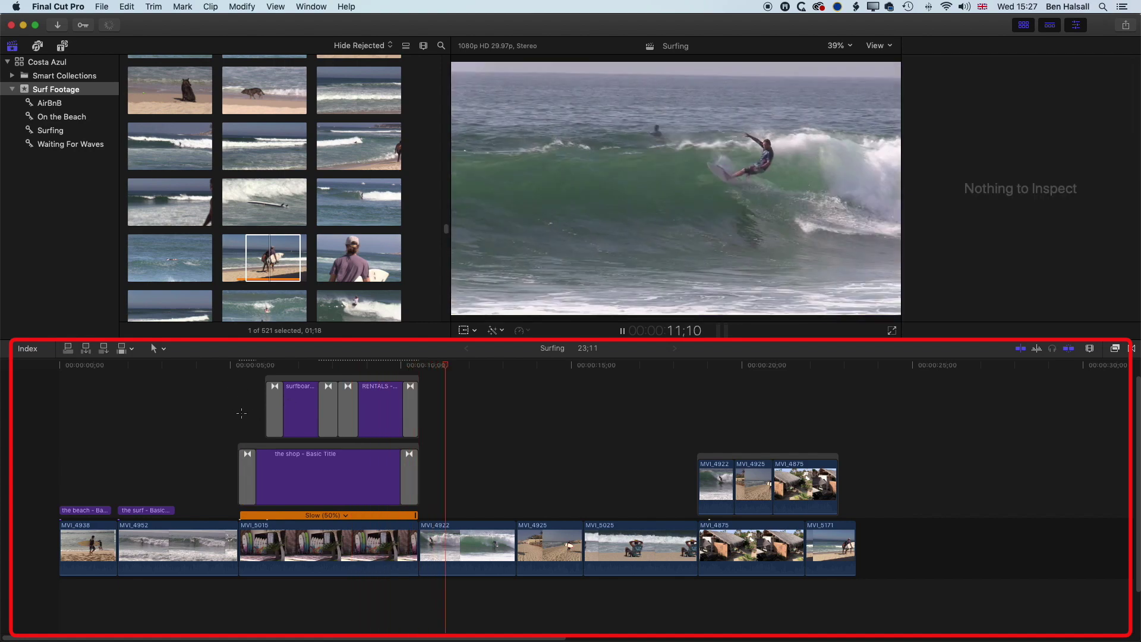
key(space)
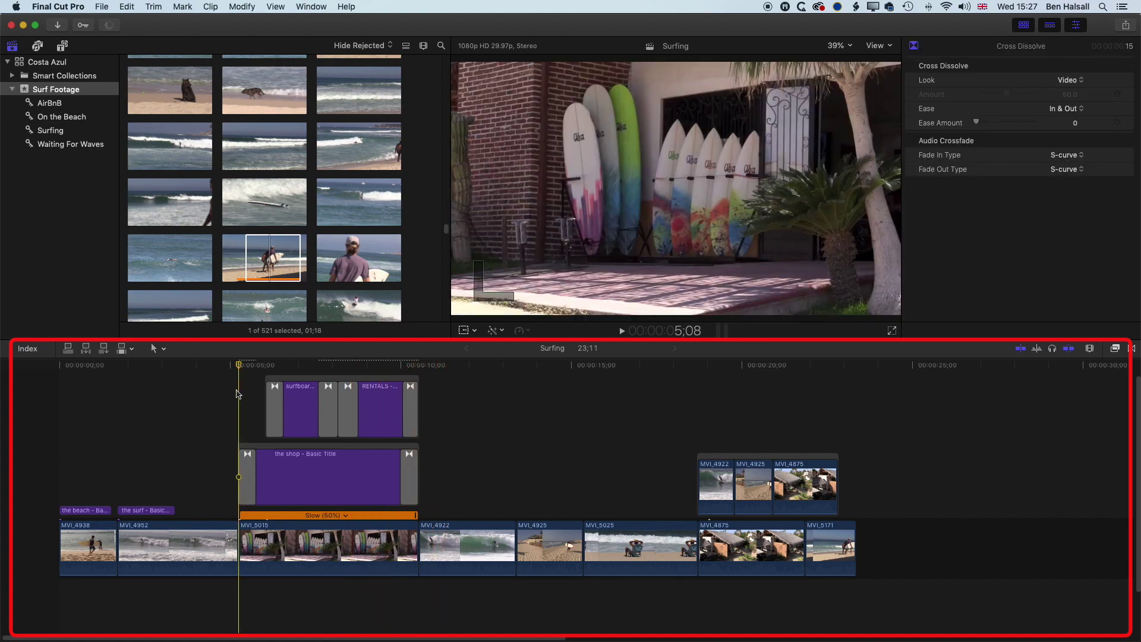
Try copying both title storylines above MVI_5015 and pasting them at the start of MVI_4925.
click(256, 446)
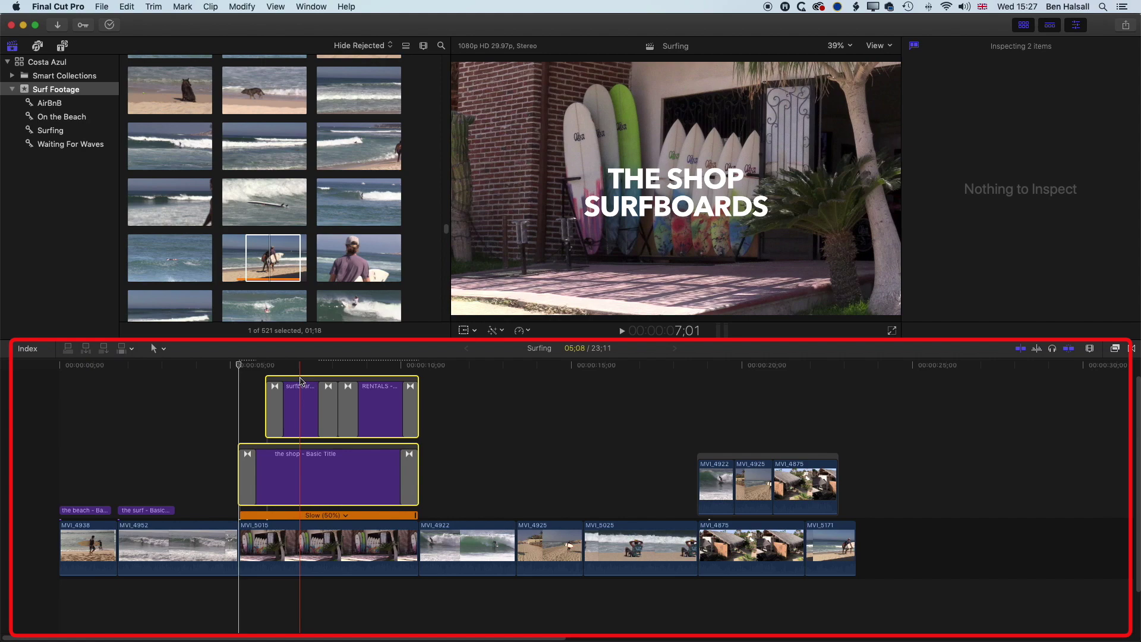
click(127, 6)
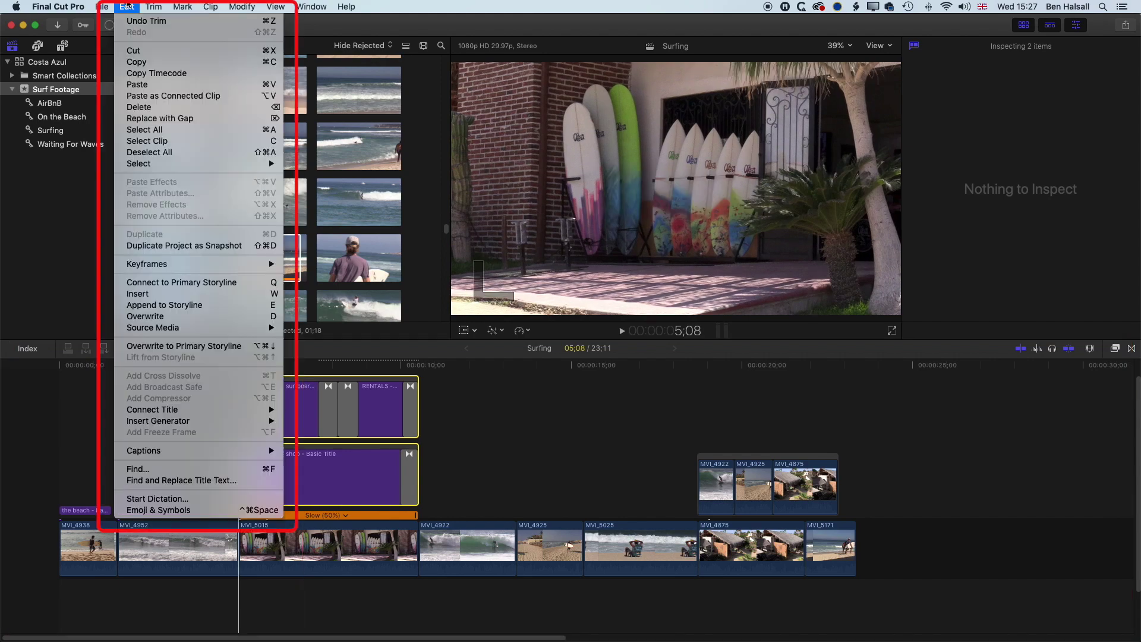
click(131, 62)
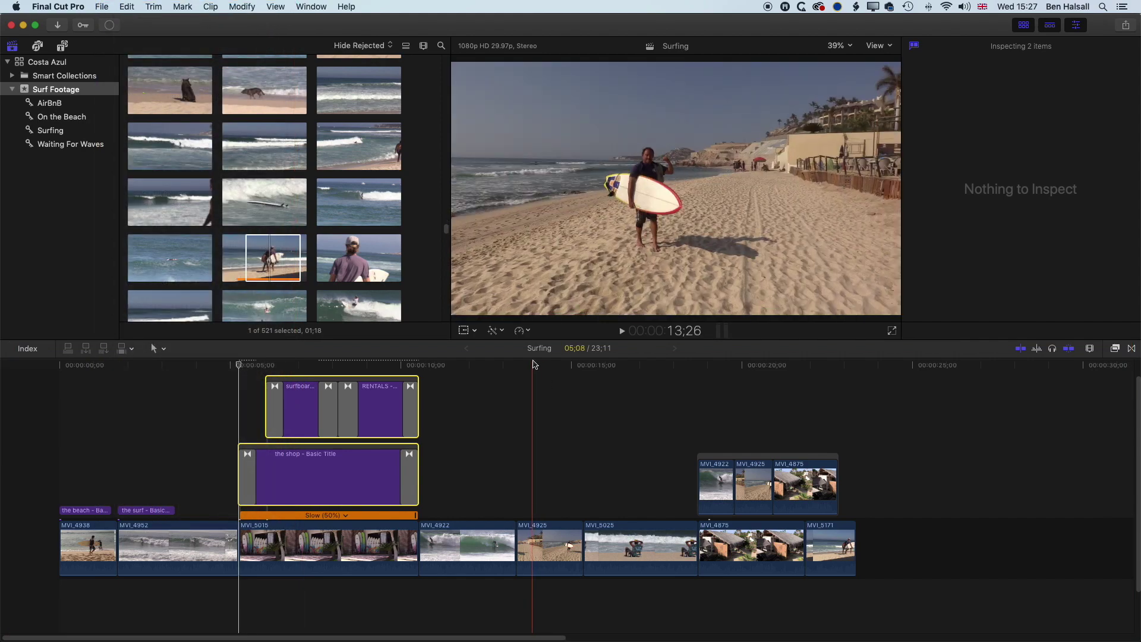
click(128, 7)
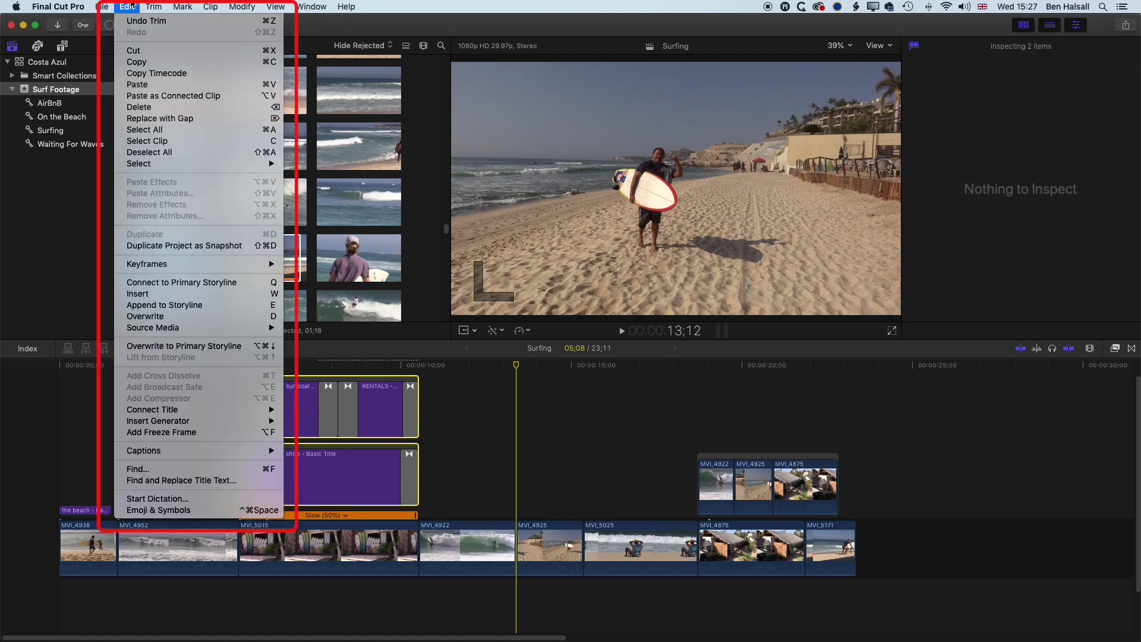
click(140, 86)
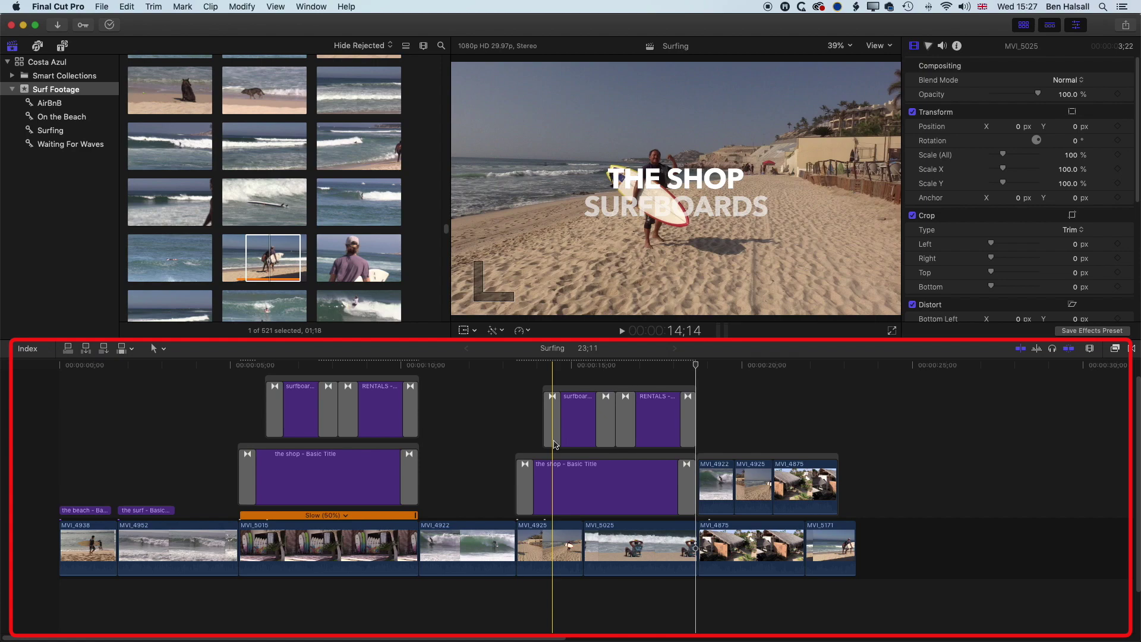
key(super+z)
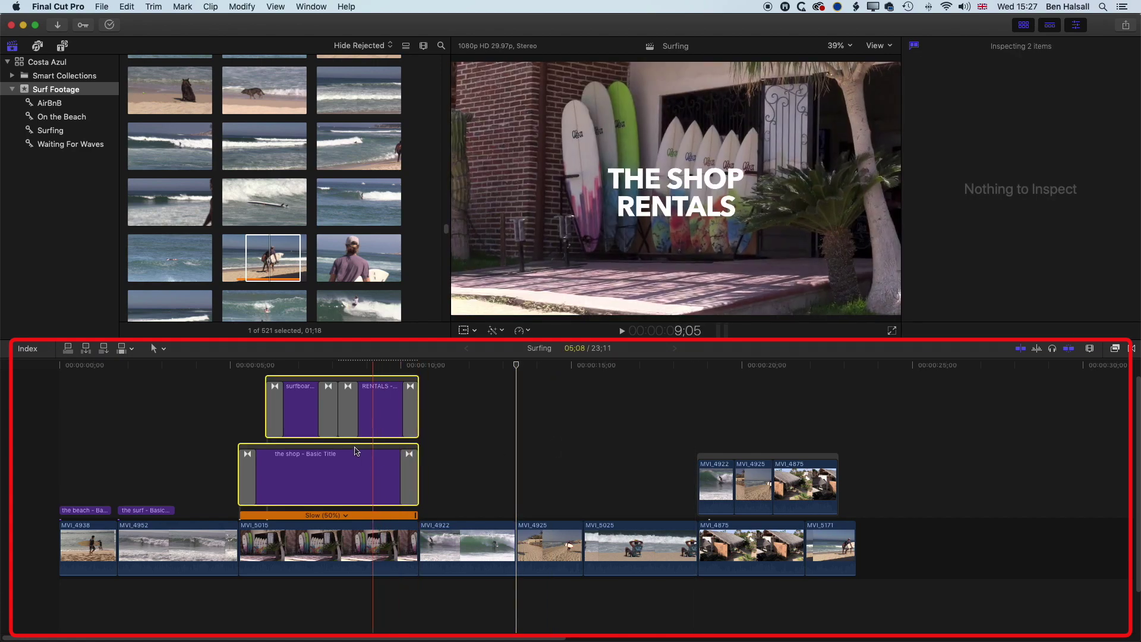
Duplicate both title storylines to the start of MVI_4925 and move the original shop title back below the surfboards and RENTALS titles.
drag(333, 457, 609, 450)
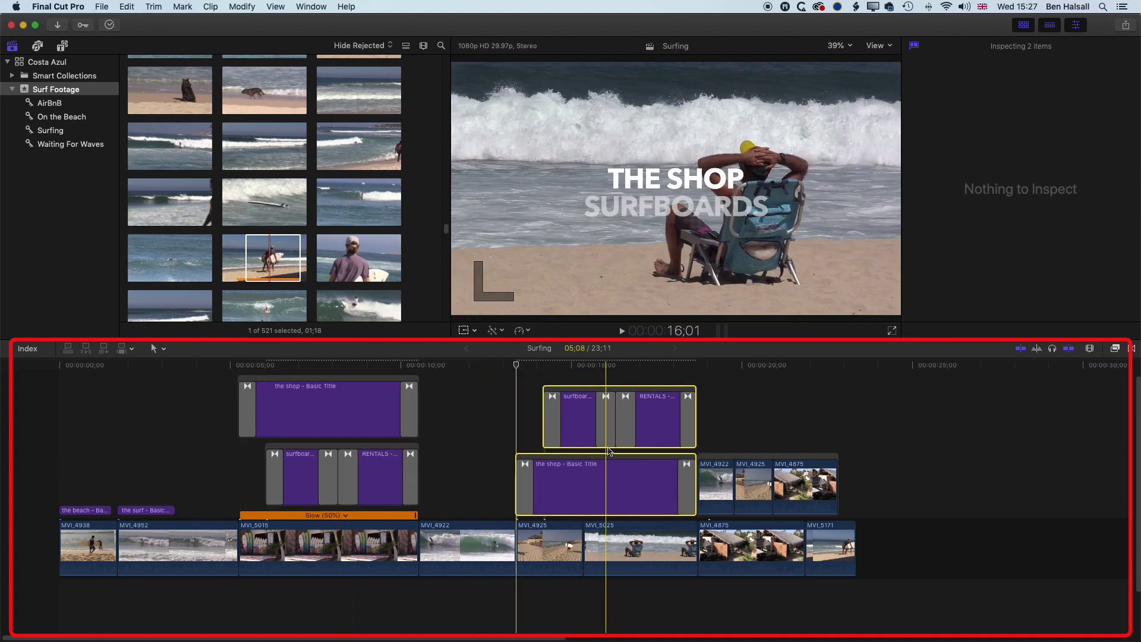
drag(315, 381, 318, 448)
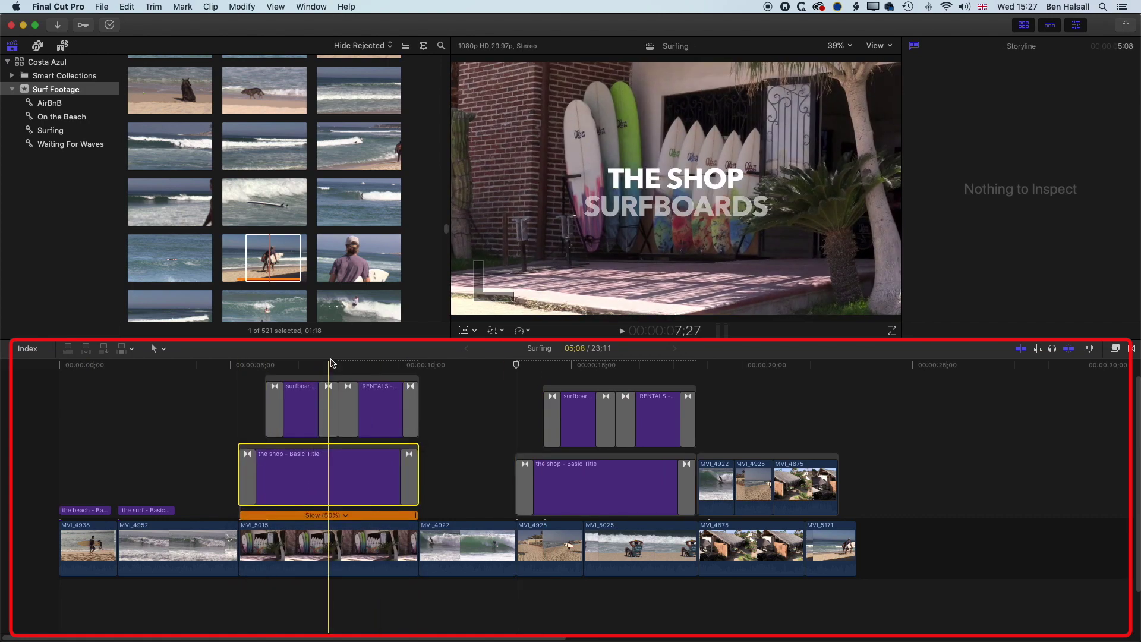
drag(516, 365, 502, 366)
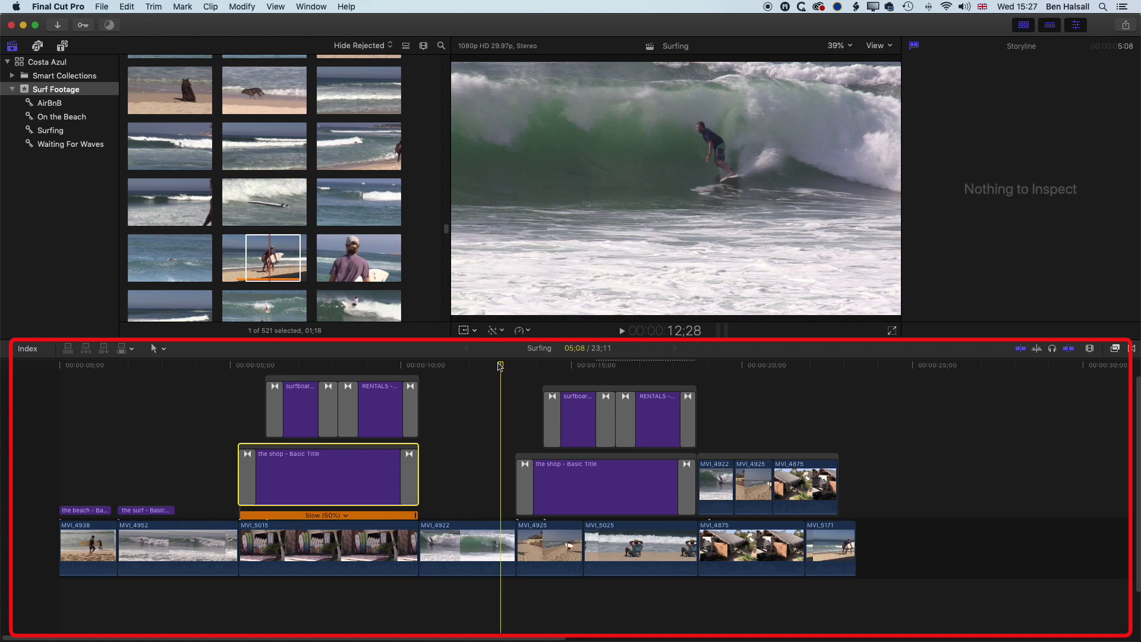
click(460, 364)
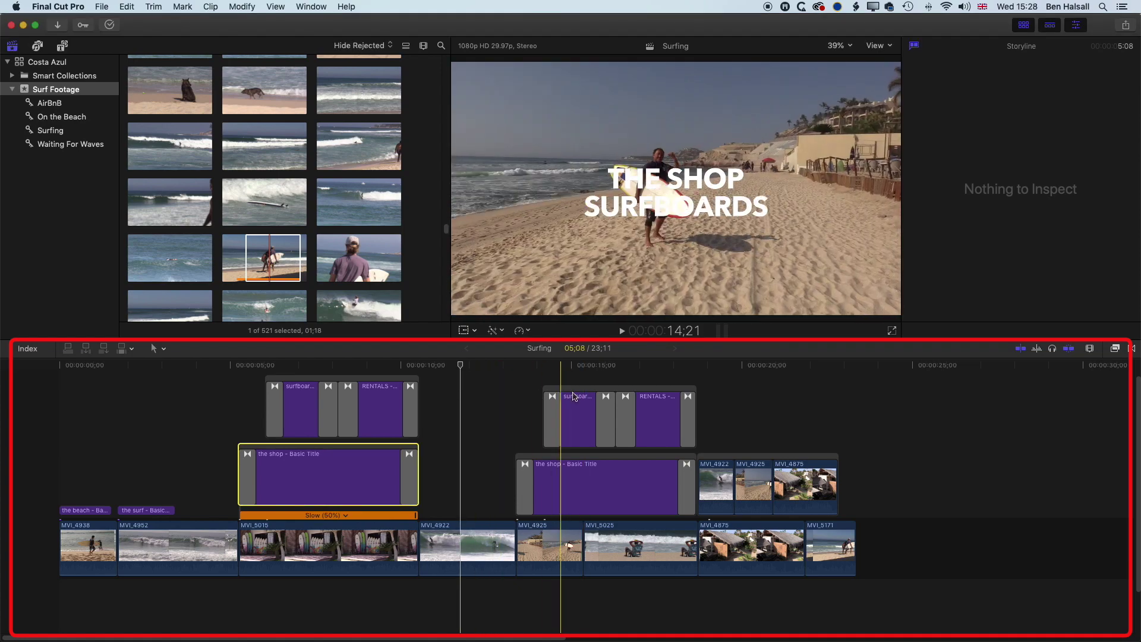
Delete the two original title storylines above MVI_5015.
click(378, 382)
key(Delete)
click(340, 445)
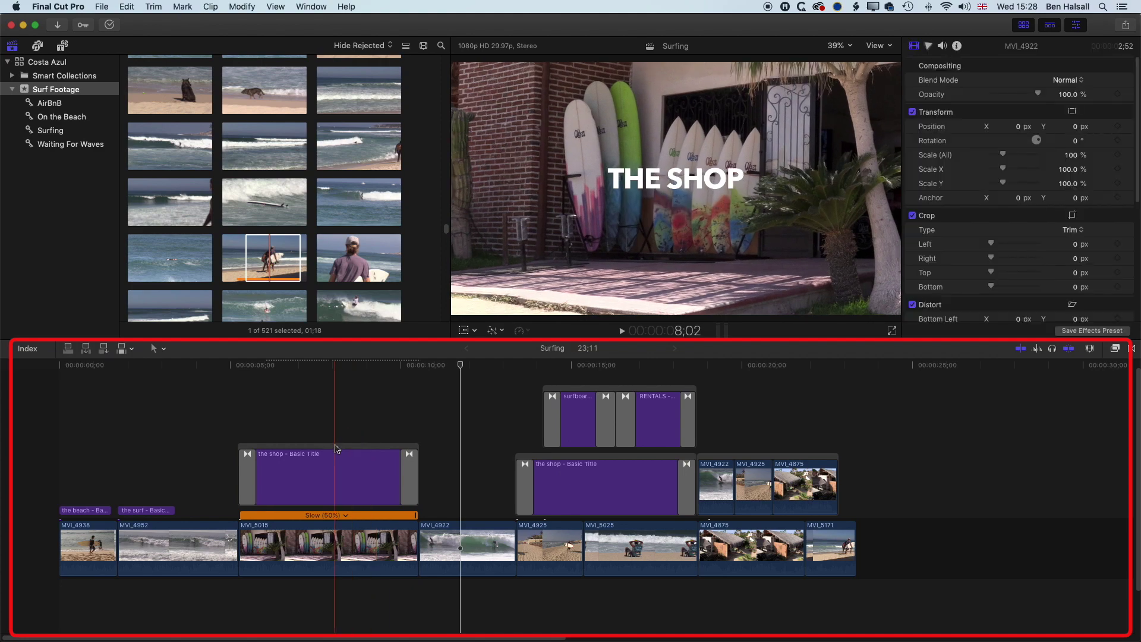
key(Delete)
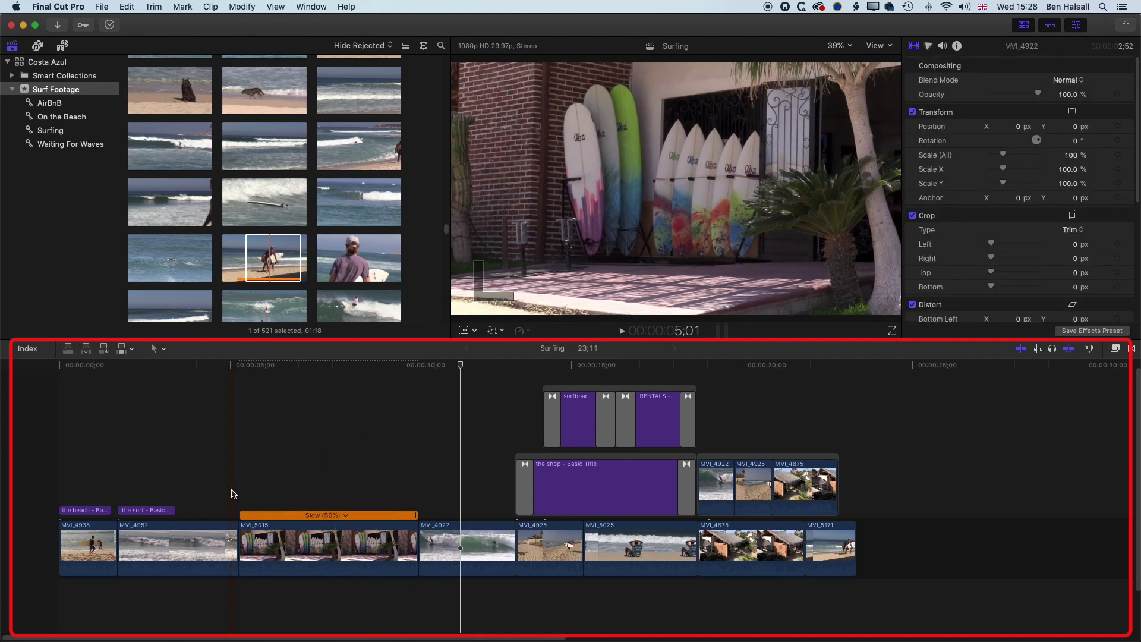
Try moving MVI_4952 together with its connected title to the end of the primary storyline.
click(159, 548)
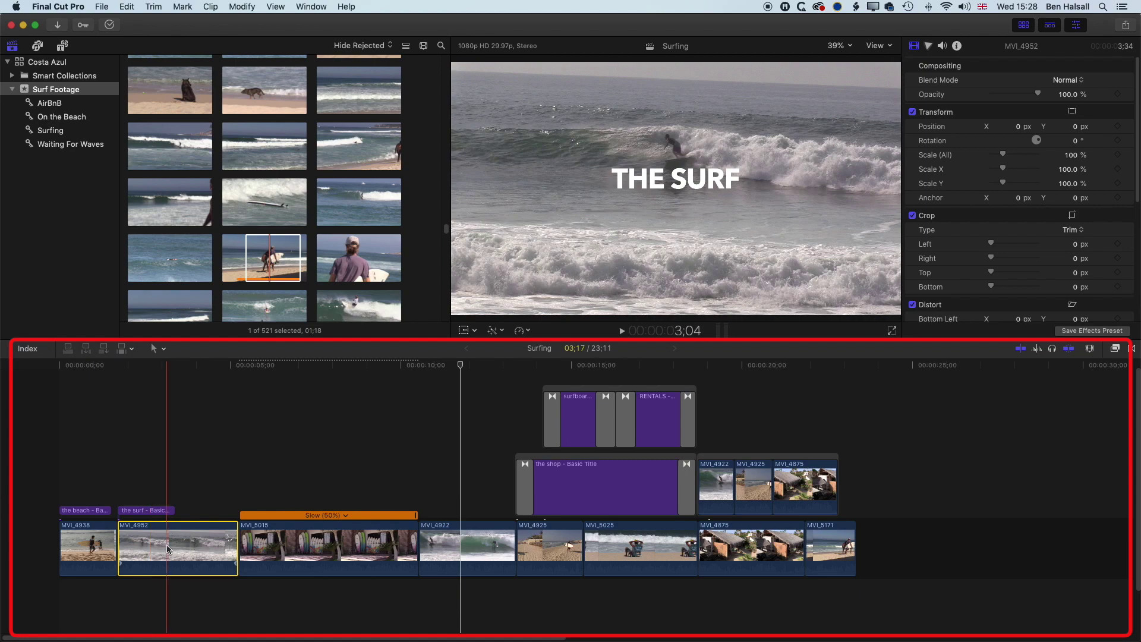
drag(167, 549, 912, 542)
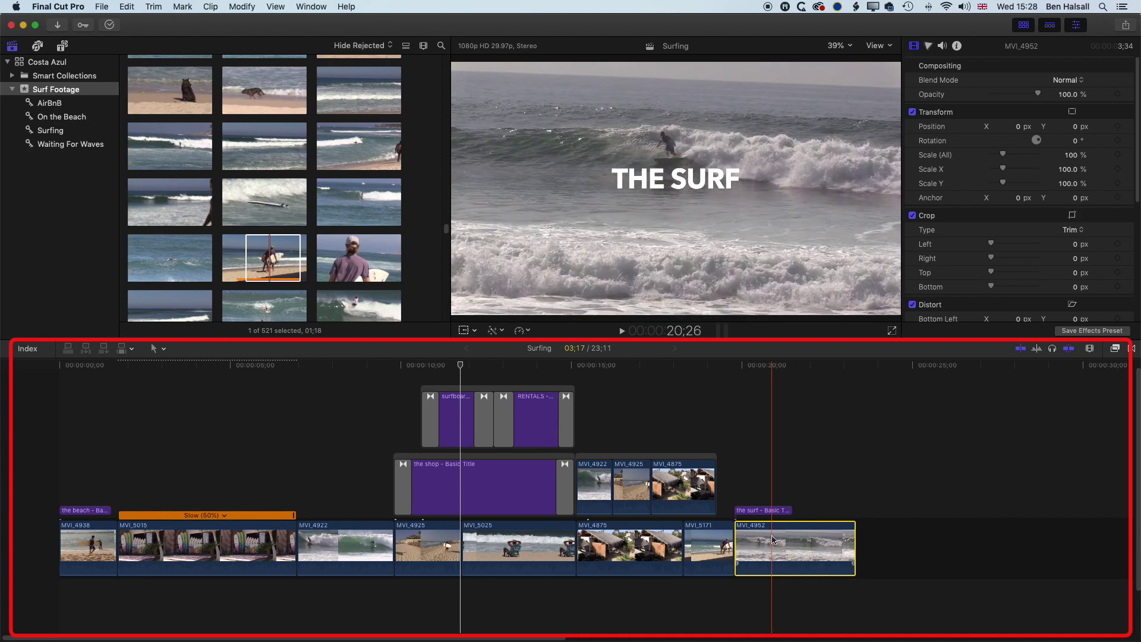
key(super+z)
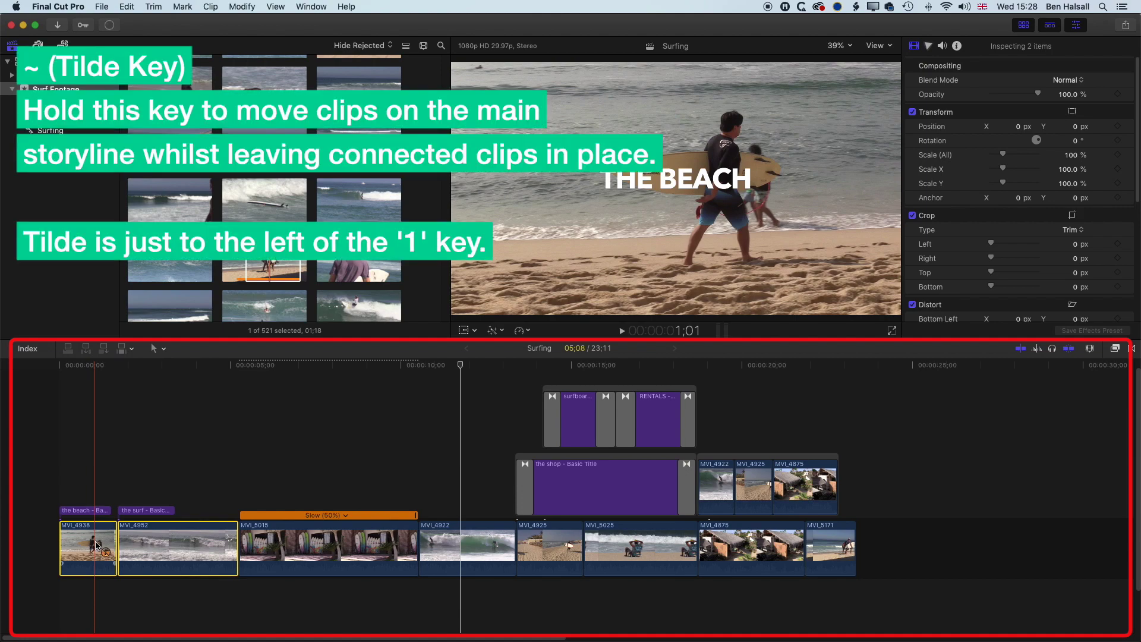
Move MVI_4938 and MVI_4952 to the end of the primary storyline while leaving their connected titles in place.
drag(96, 544, 779, 553)
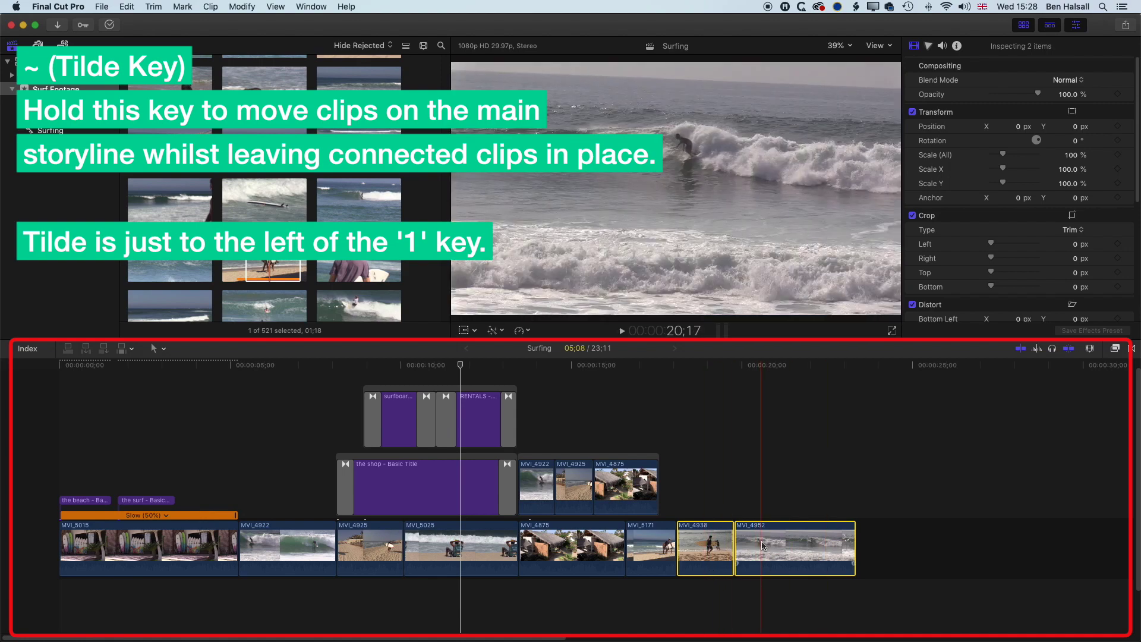
drag(762, 546, 314, 520)
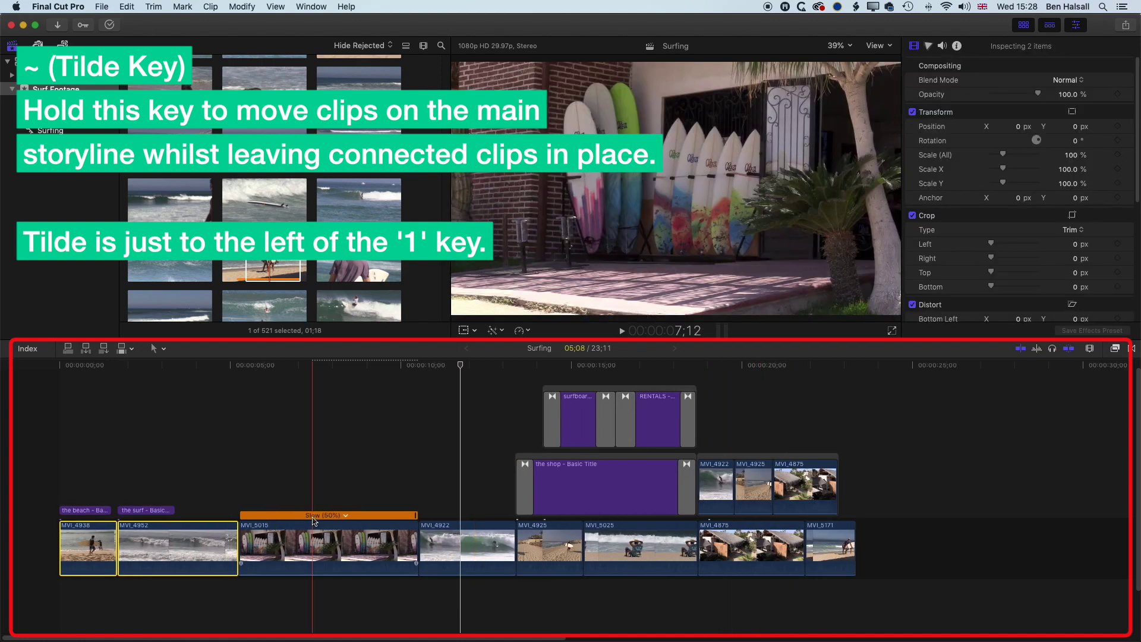
drag(109, 536, 710, 538)
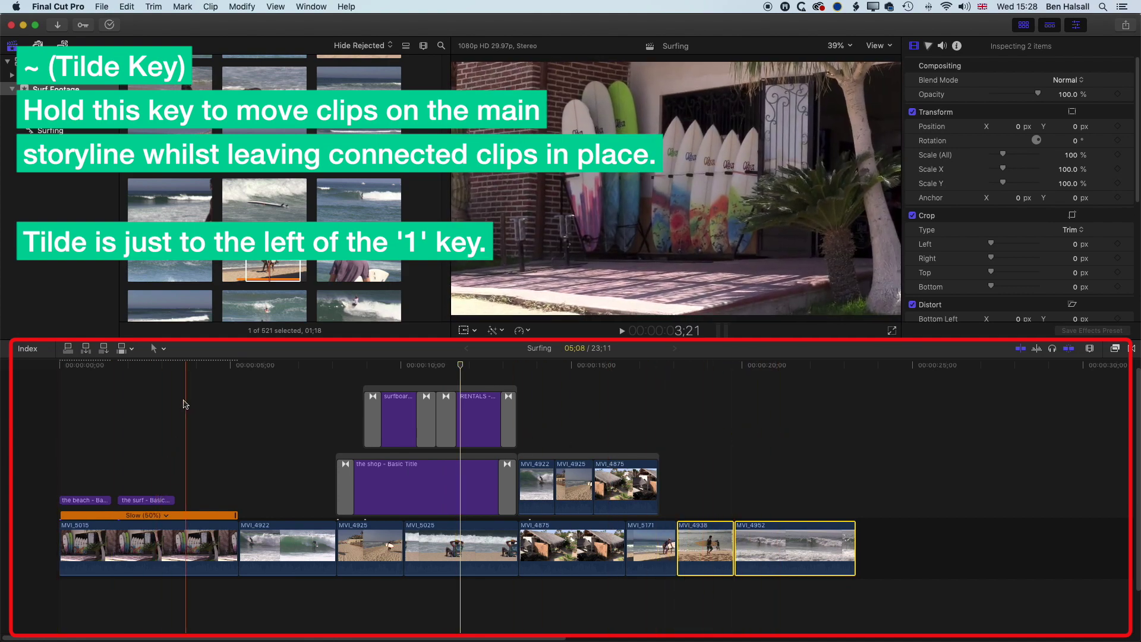
click(150, 422)
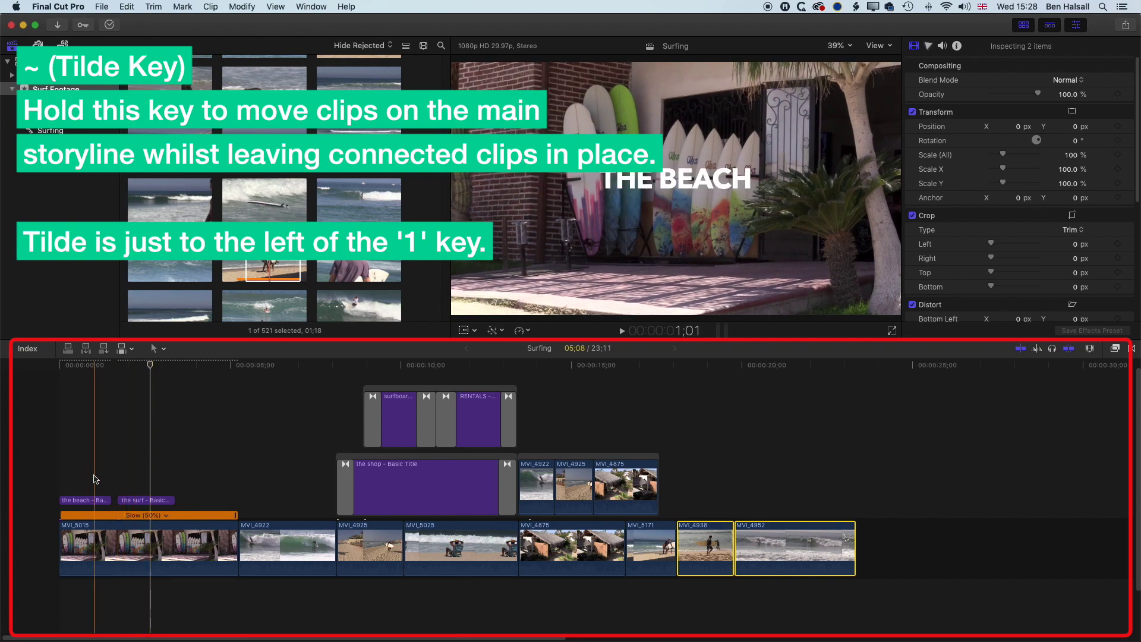
click(124, 550)
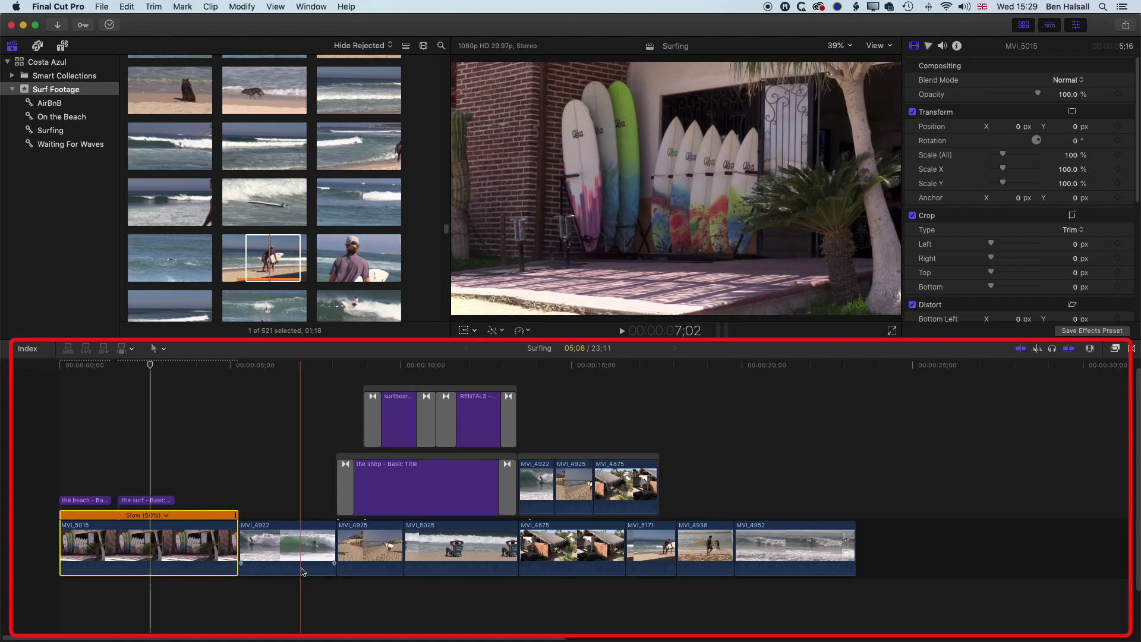
click(255, 497)
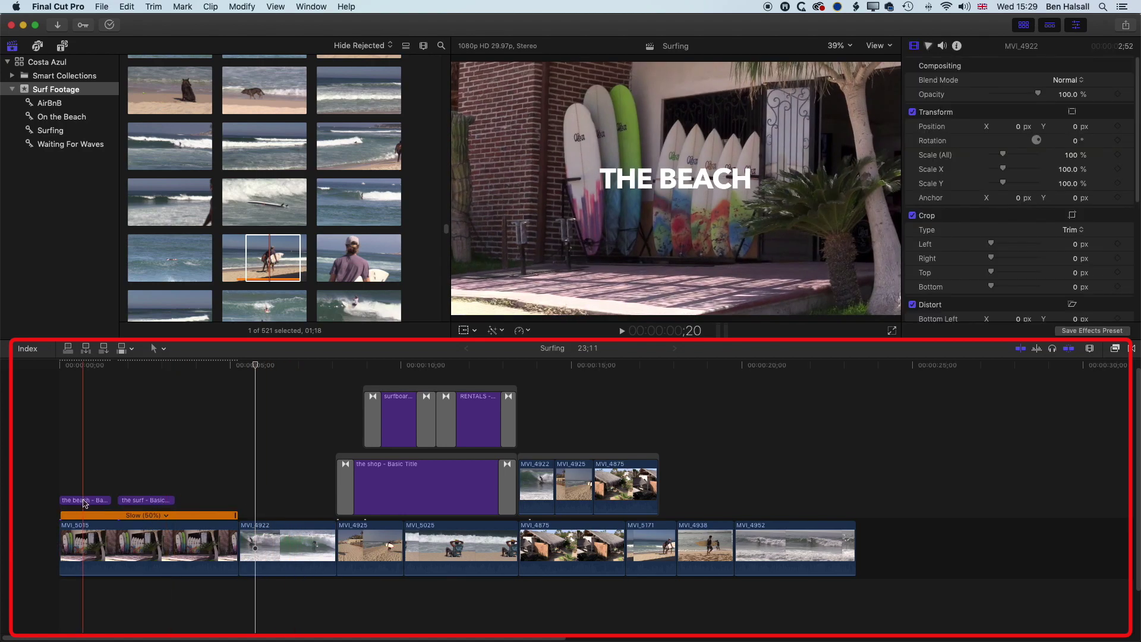
Move the beach title to the start of MVI_4922 and the surf title near the start of MVI_5015.
drag(89, 503, 273, 507)
drag(161, 500, 113, 501)
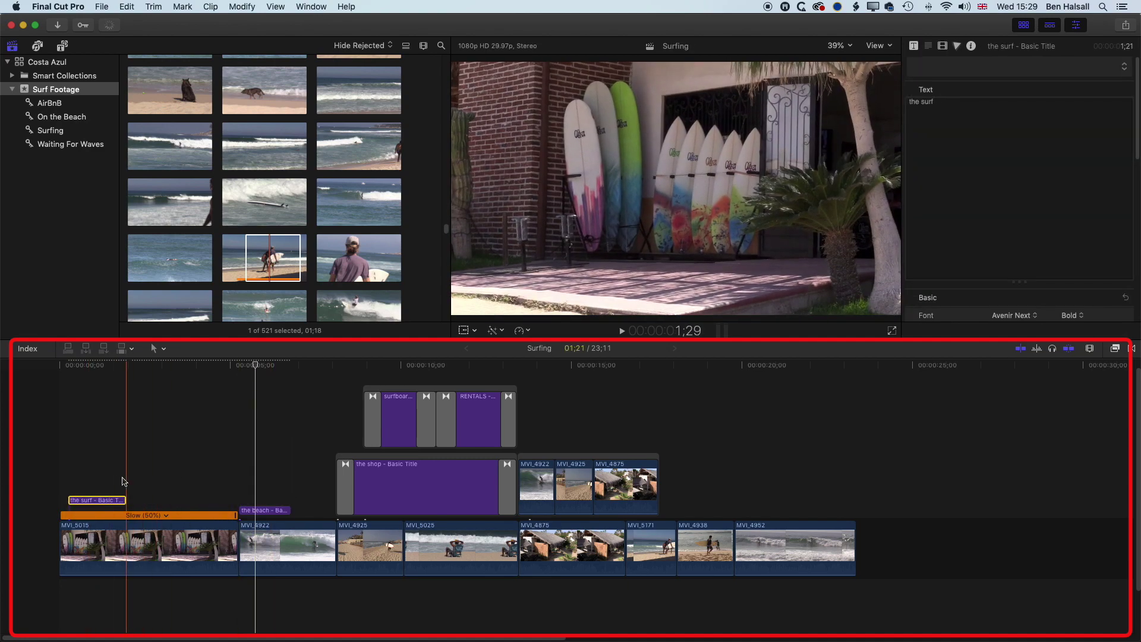
Hide the retiming bar on MVI_5015.
click(210, 542)
click(521, 331)
click(257, 456)
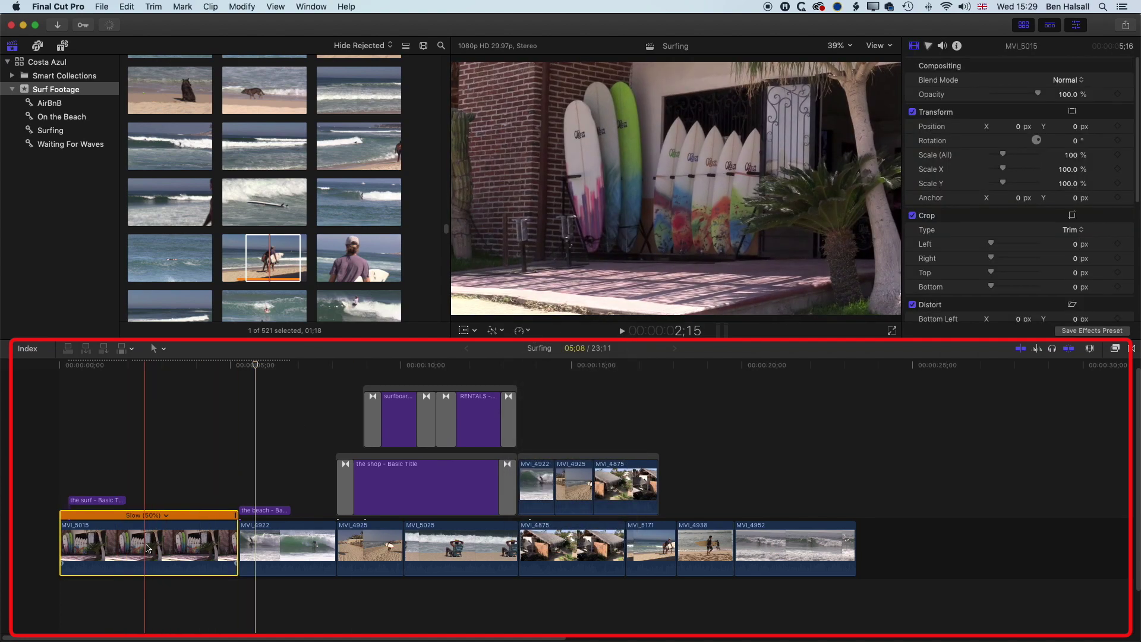
key(super+r)
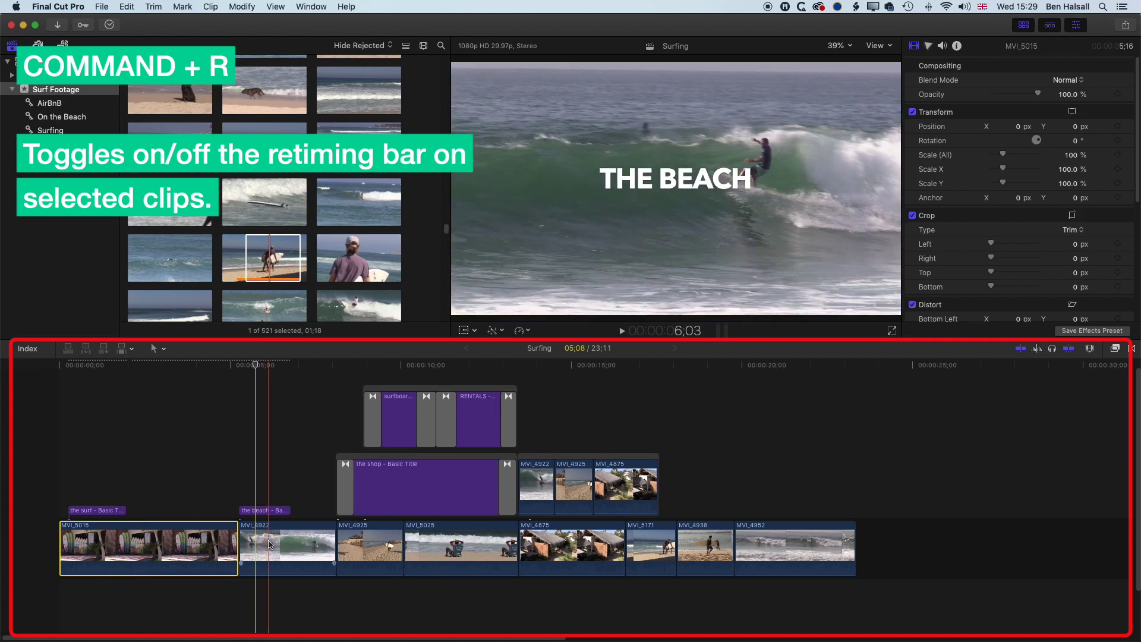
Try moving MVI_5015 and MVI_4922 to the end of the primary storyline without selecting their connected titles, and undo the move.
super+click(290, 548)
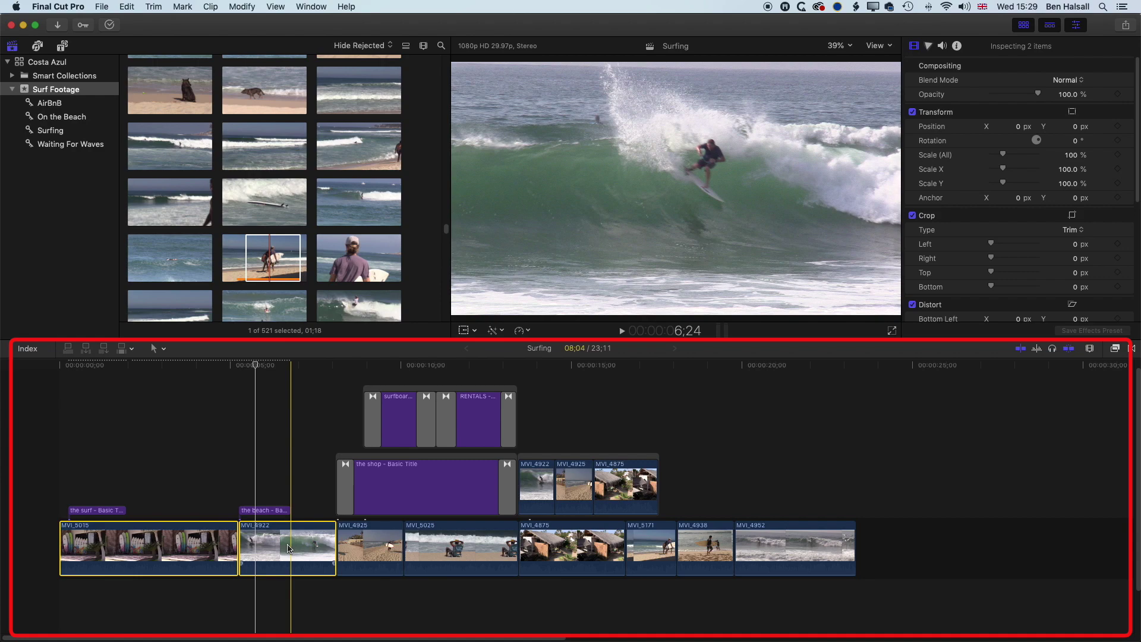
key(BackSpace)
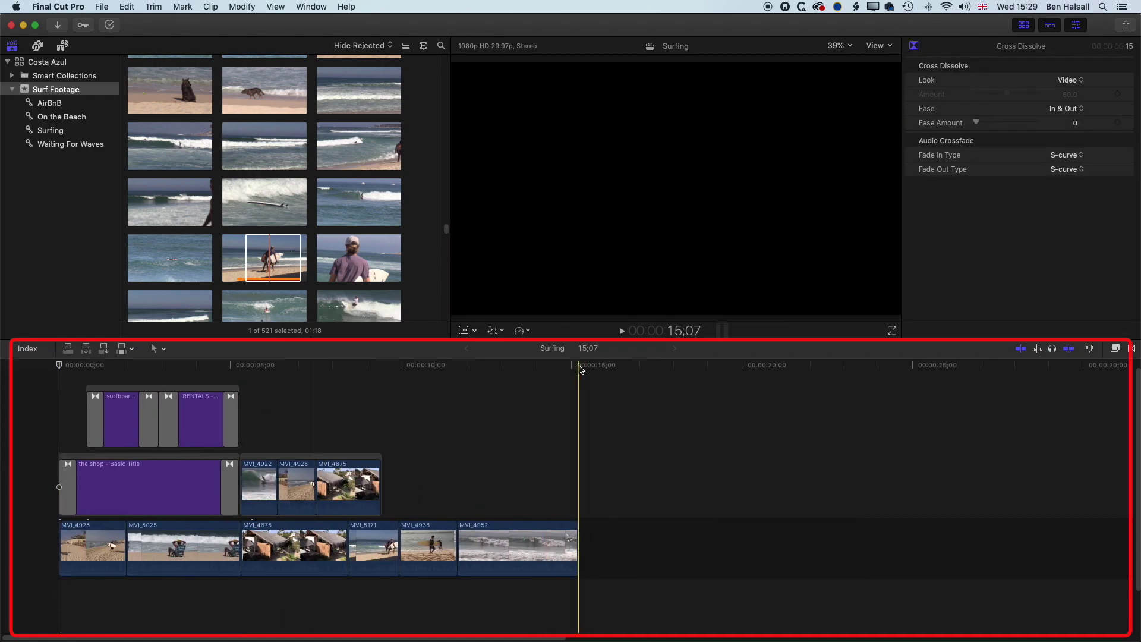
click(581, 370)
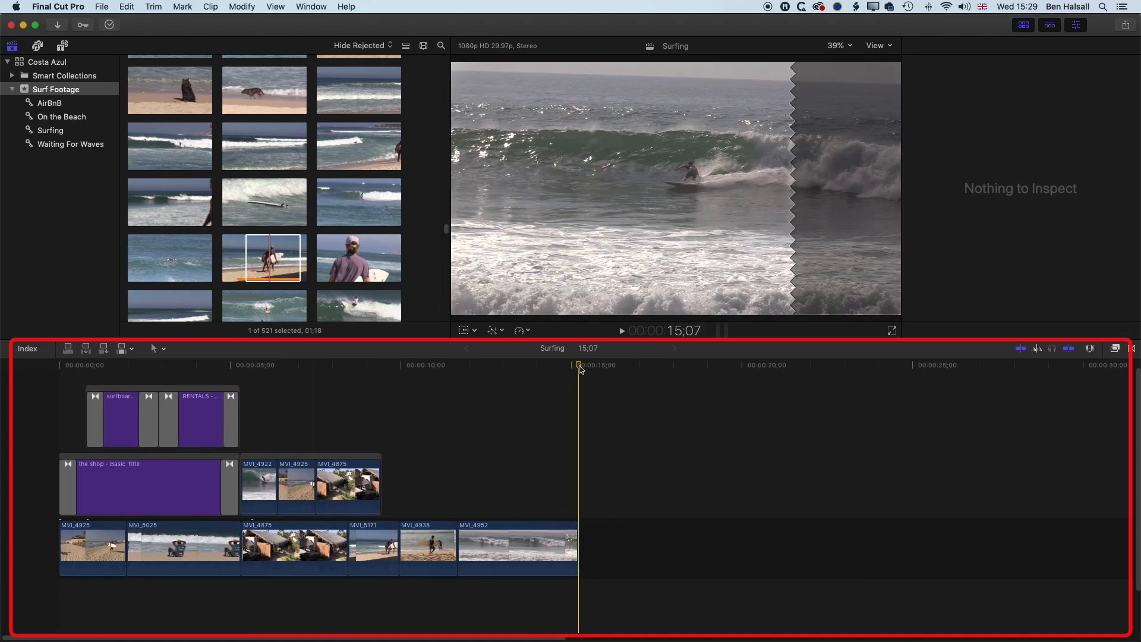
key(super+z)
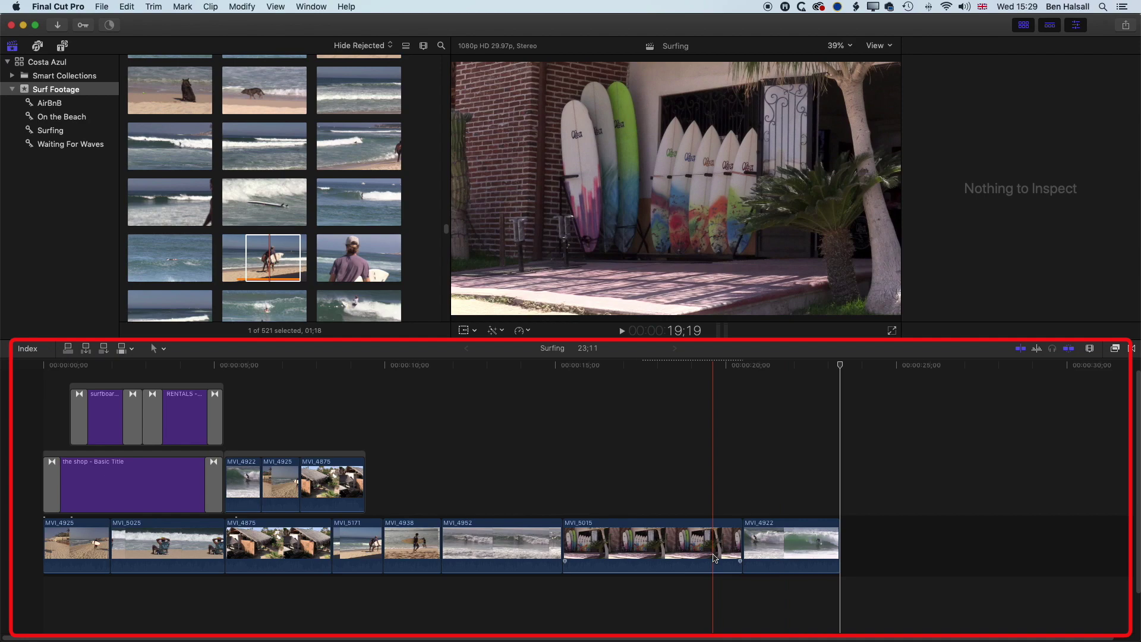
key(super+z)
key(super+z)
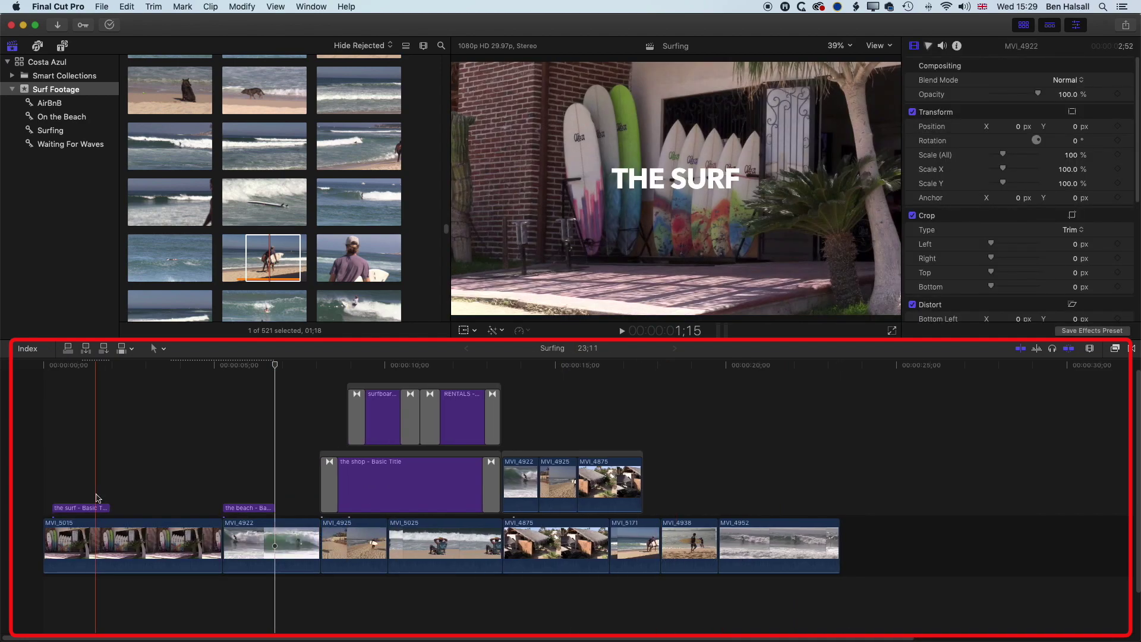
Cut MVI_5015 and MVI_4922 together with the surf and the beach titles and paste them at the end of the primary storyline.
drag(77, 478, 265, 561)
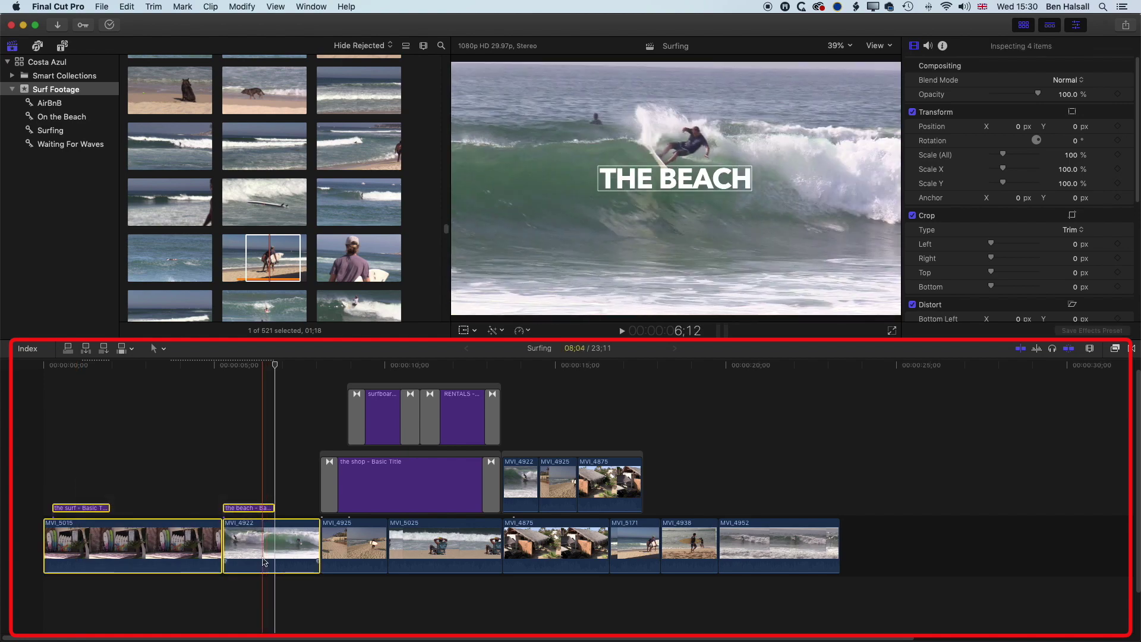
key(Delete)
drag(476, 365, 564, 368)
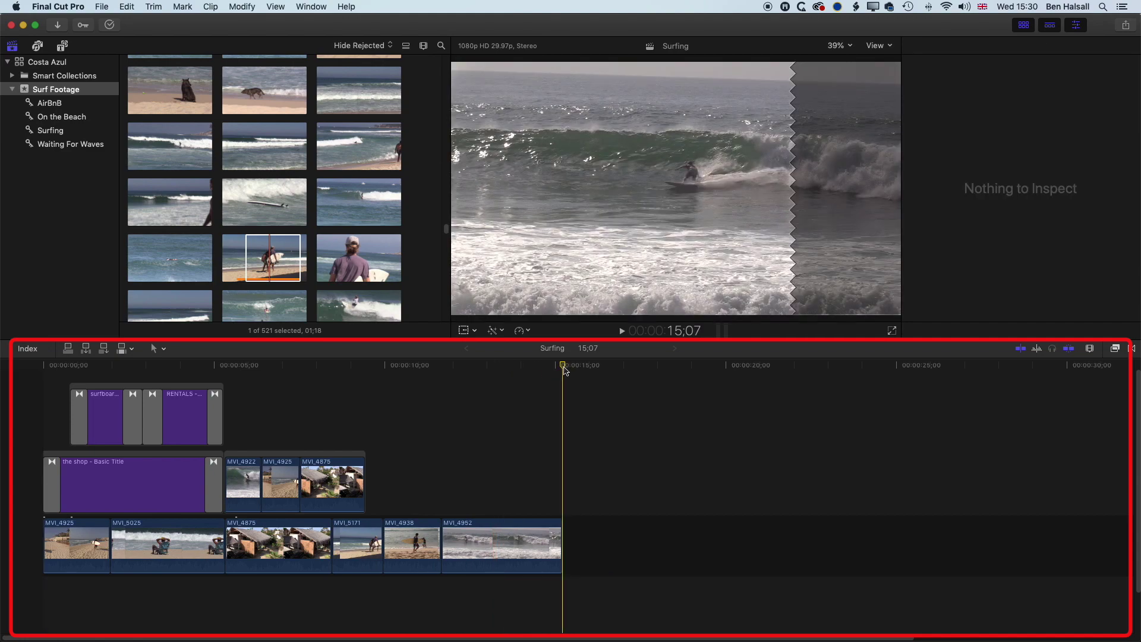
key(super+v)
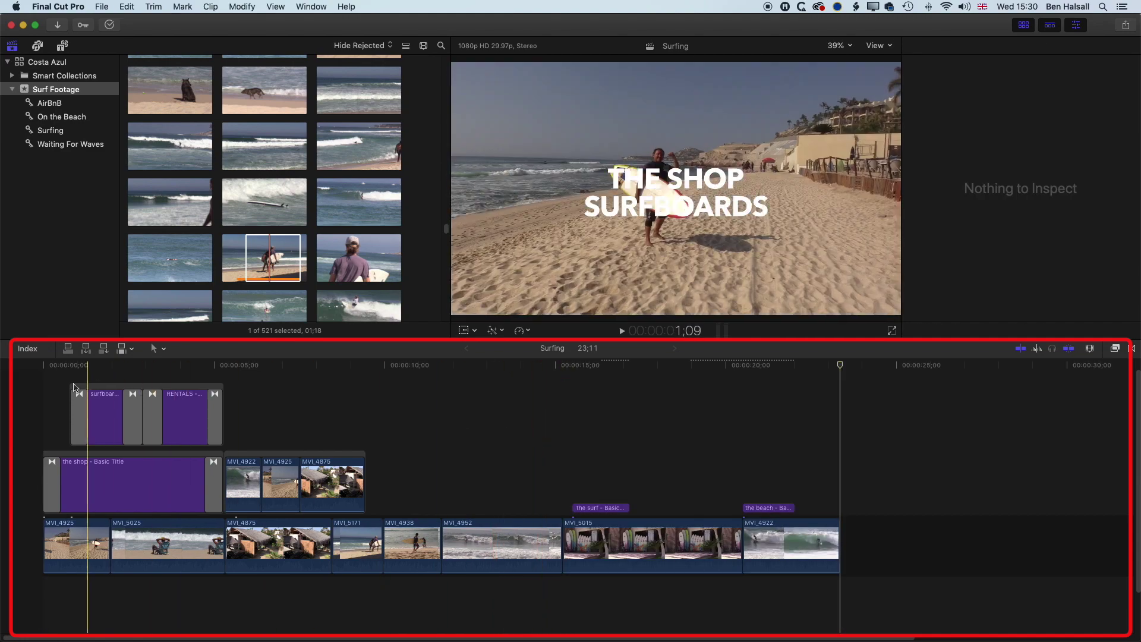
Nudge the connected storyline of MVI_4922, MVI_4925 and MVI_4875 a few frames later and back to its original position.
click(284, 367)
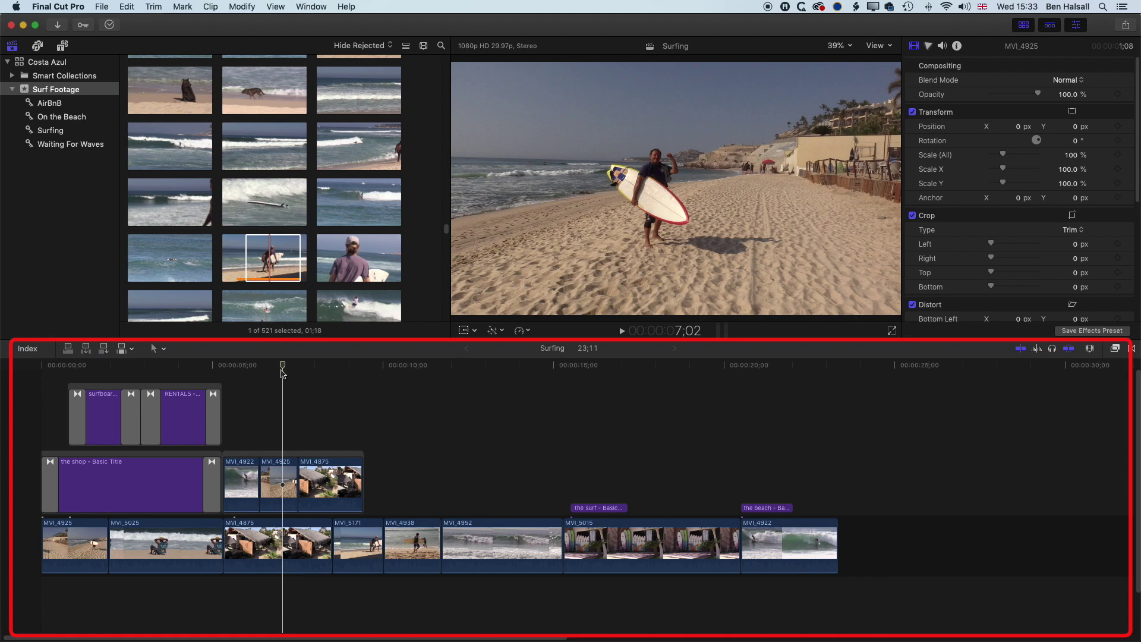
key(l)
click(266, 454)
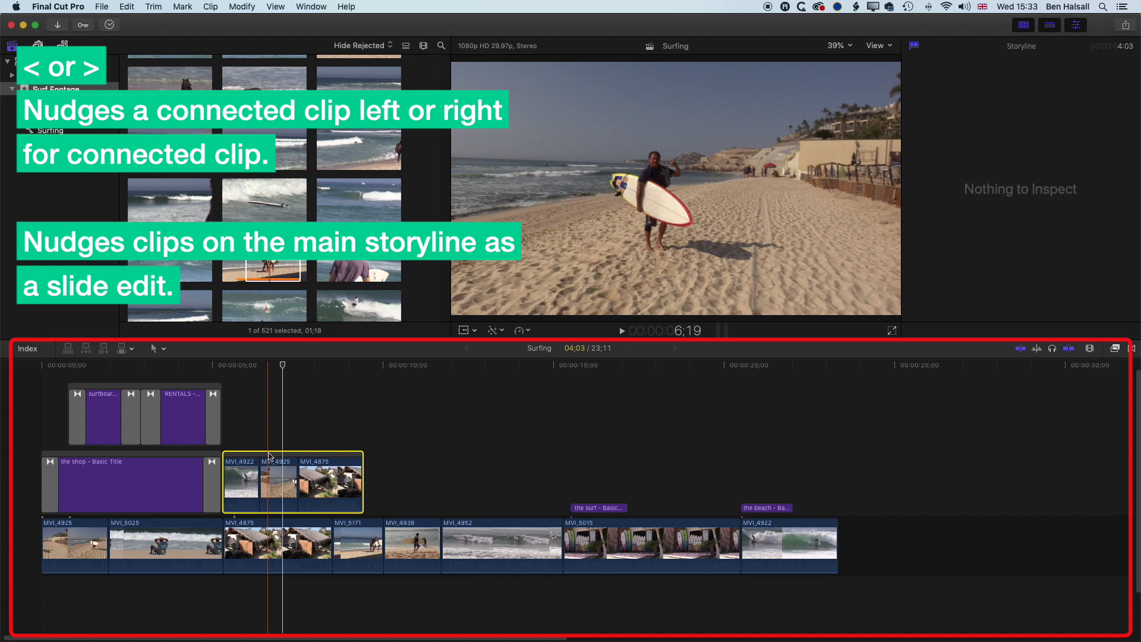
key(period)
key(period)
key(period)
key(period)
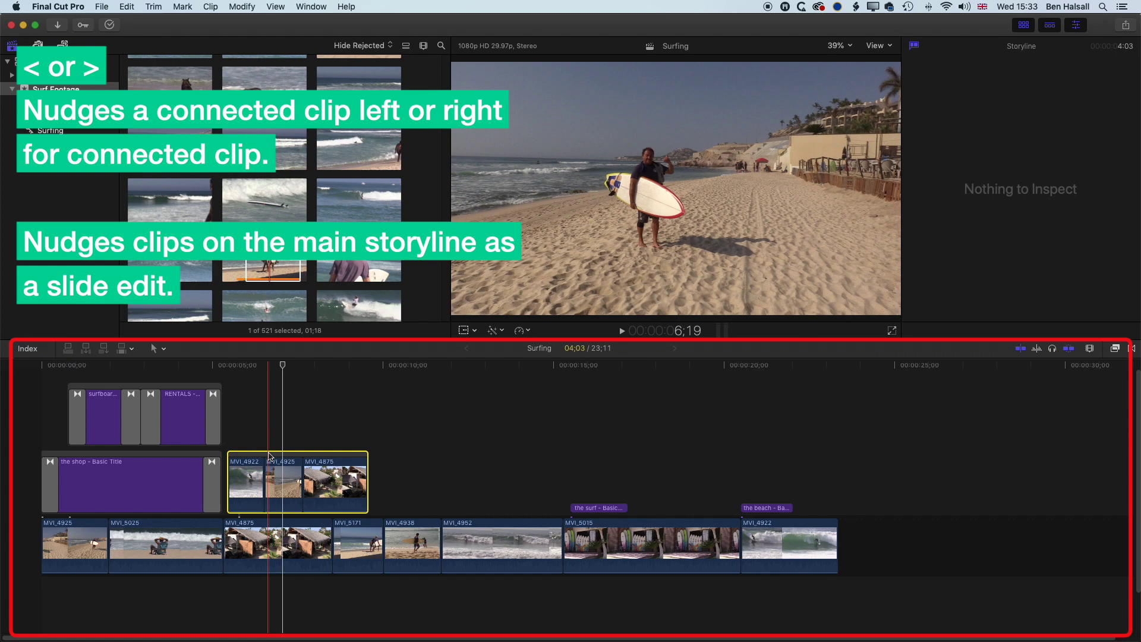
key(comma)
key(comma)
key(comma)
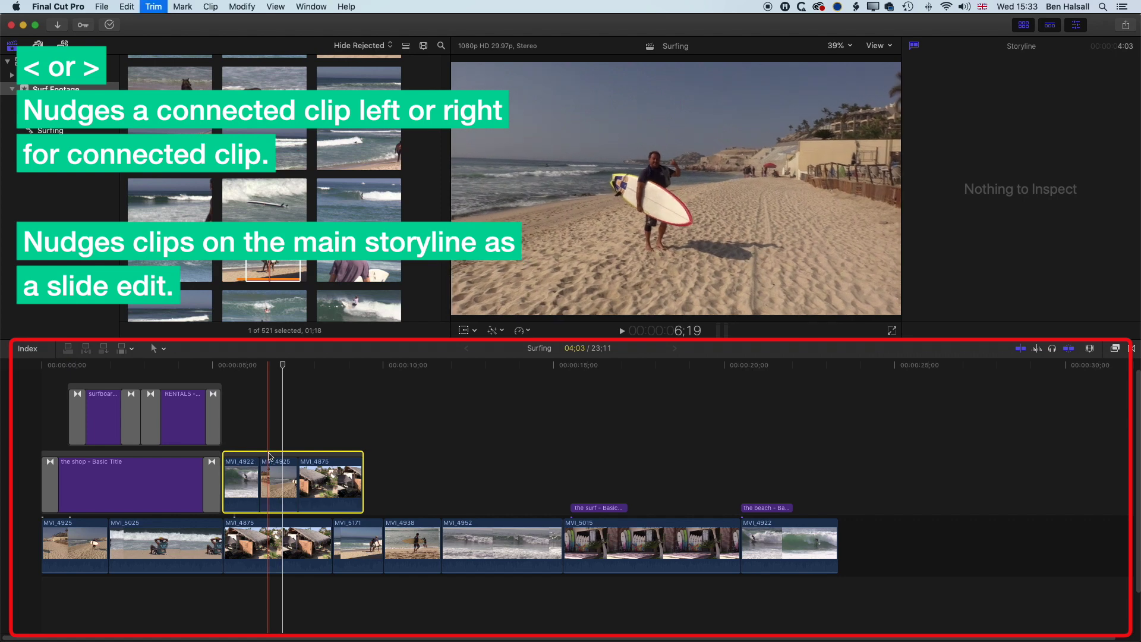
Nudge the connected storyline back and forth frame by frame, leaving it a few frames later with a small gap after the shop title.
key(period)
key(period)
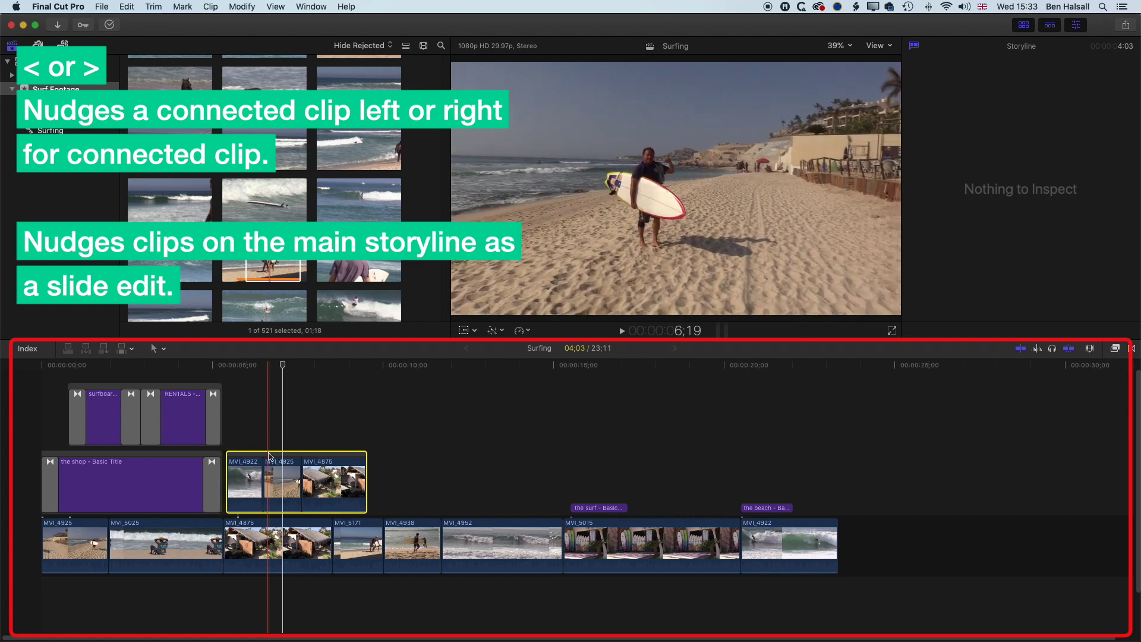
key(period)
key(period)
key(period)
key(period)
key(period)
key(period)
key(period)
key(period)
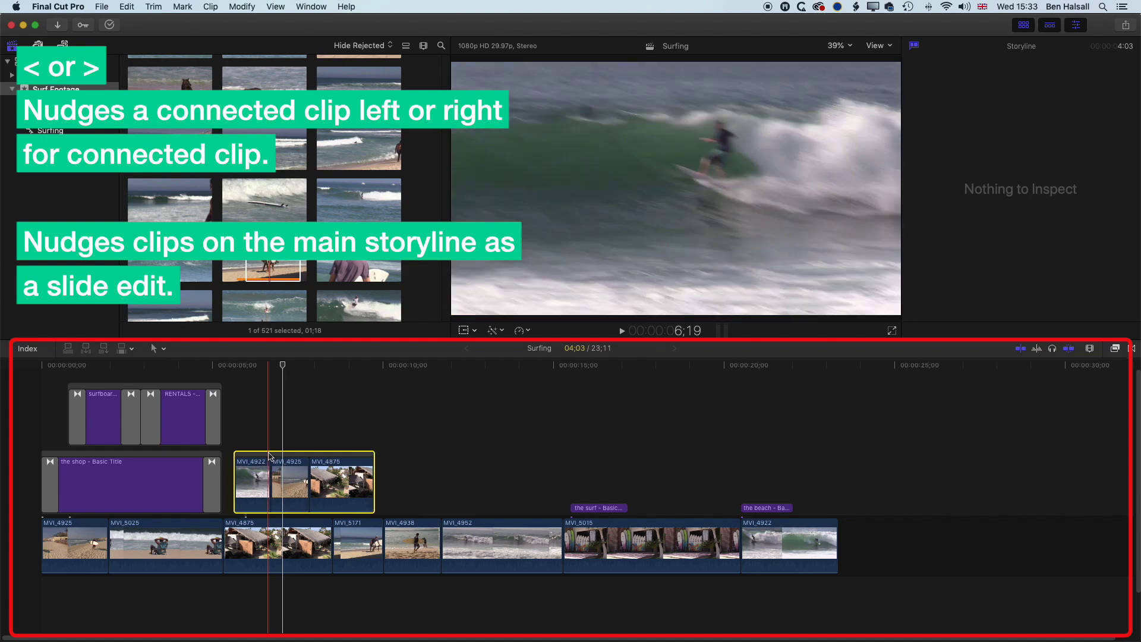
key(comma)
key(comma)
key(comma)
key(comma)
key(comma)
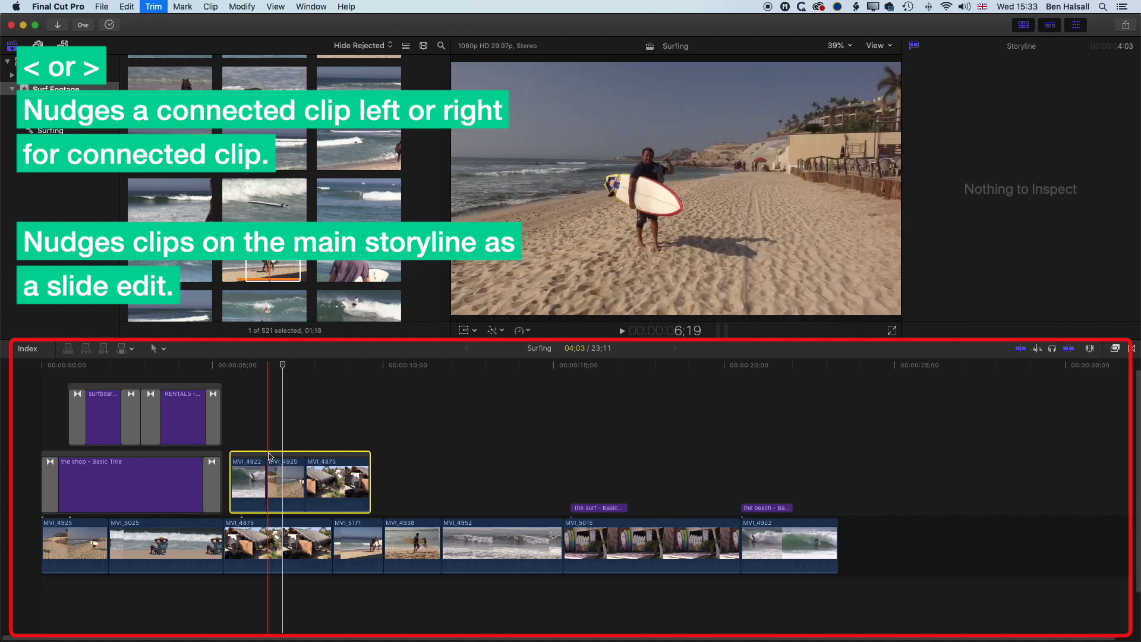
Slide MVI_4938 and MVI_4952 together a few frames earlier and back again within the primary storyline.
click(410, 542)
super+click(502, 542)
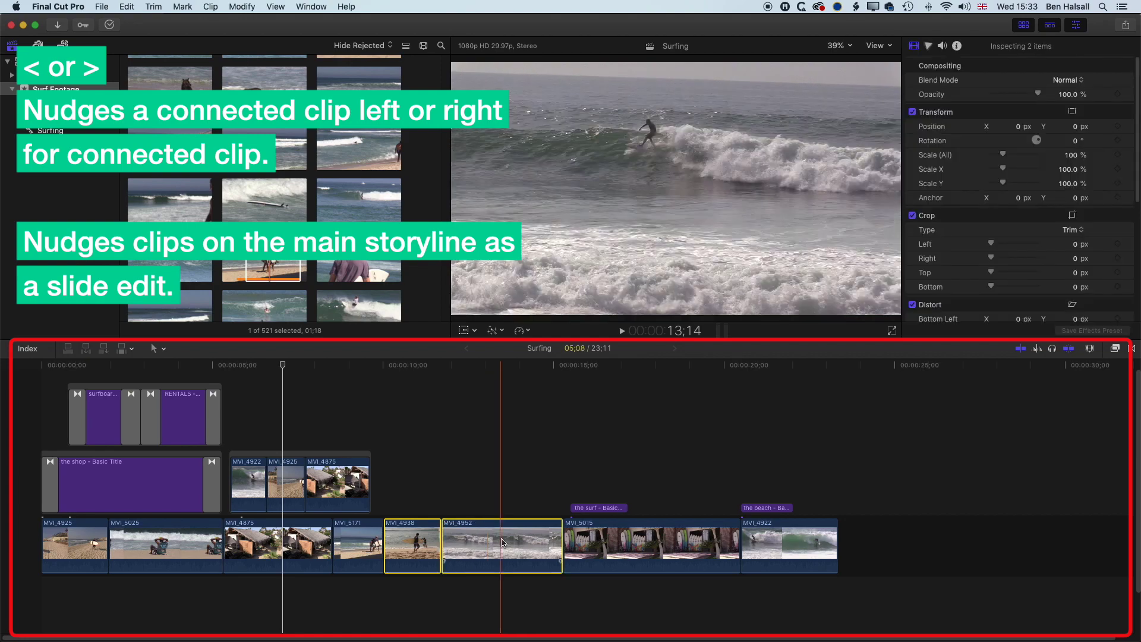
key(comma)
key(comma)
key(comma)
key(comma)
key(comma)
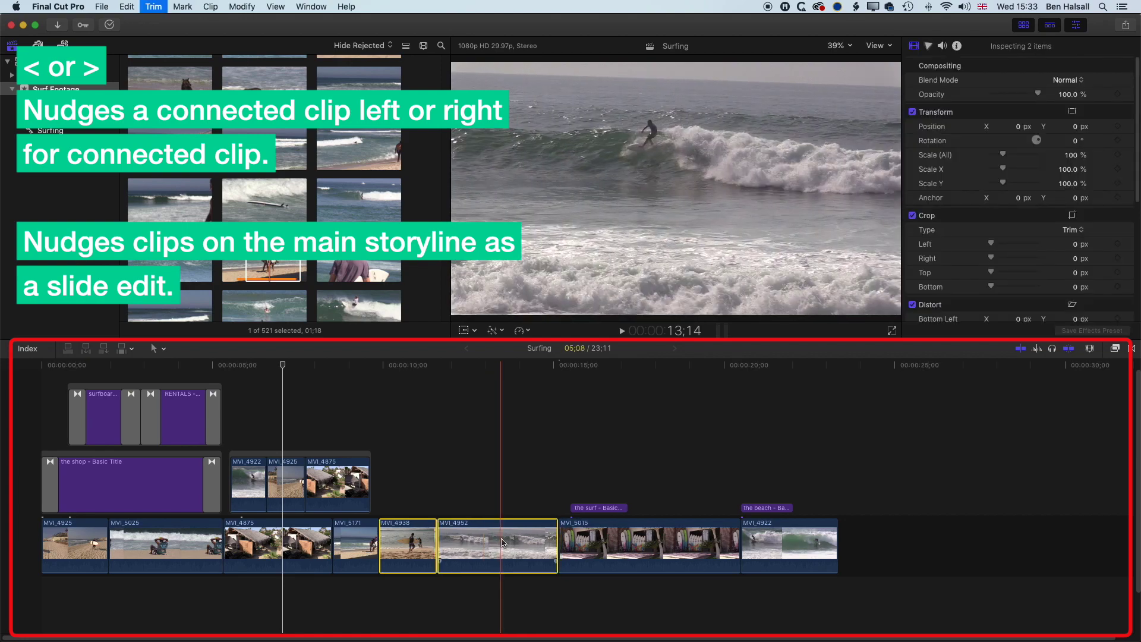
key(period)
key(period)
key(period)
key(period)
key(period)
key(period)
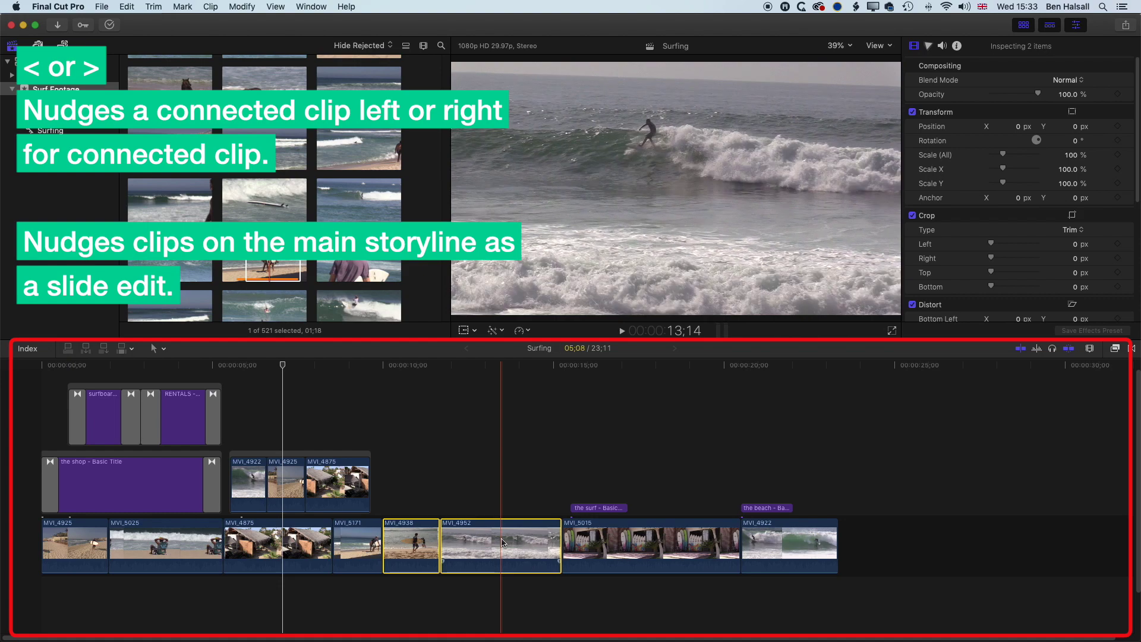
key(comma)
key(comma)
key(comma)
key(comma)
key(comma)
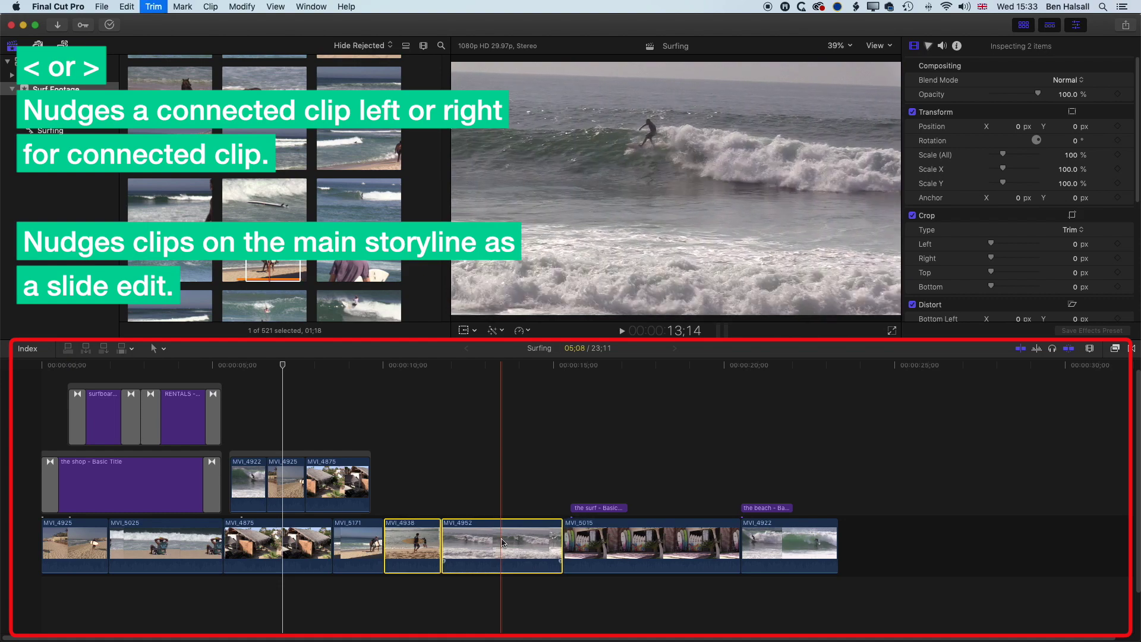
Slide MVI_4938 and MVI_4952 together a few frames later within the primary storyline.
key(period)
key(period)
key(period)
key(period)
key(period)
key(period)
key(period)
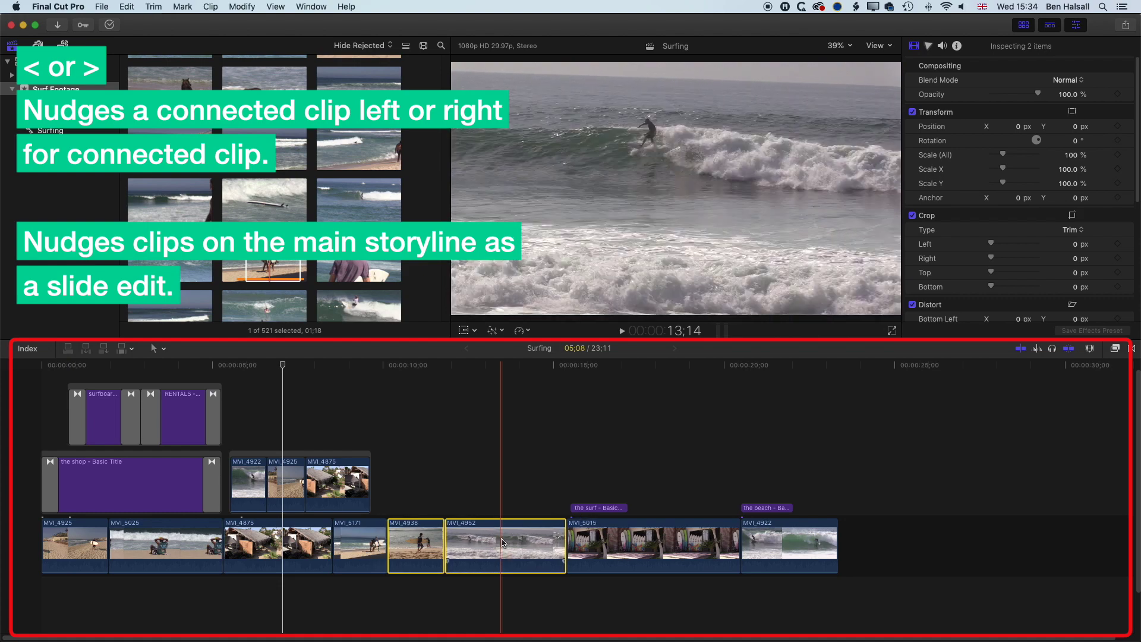
key(period)
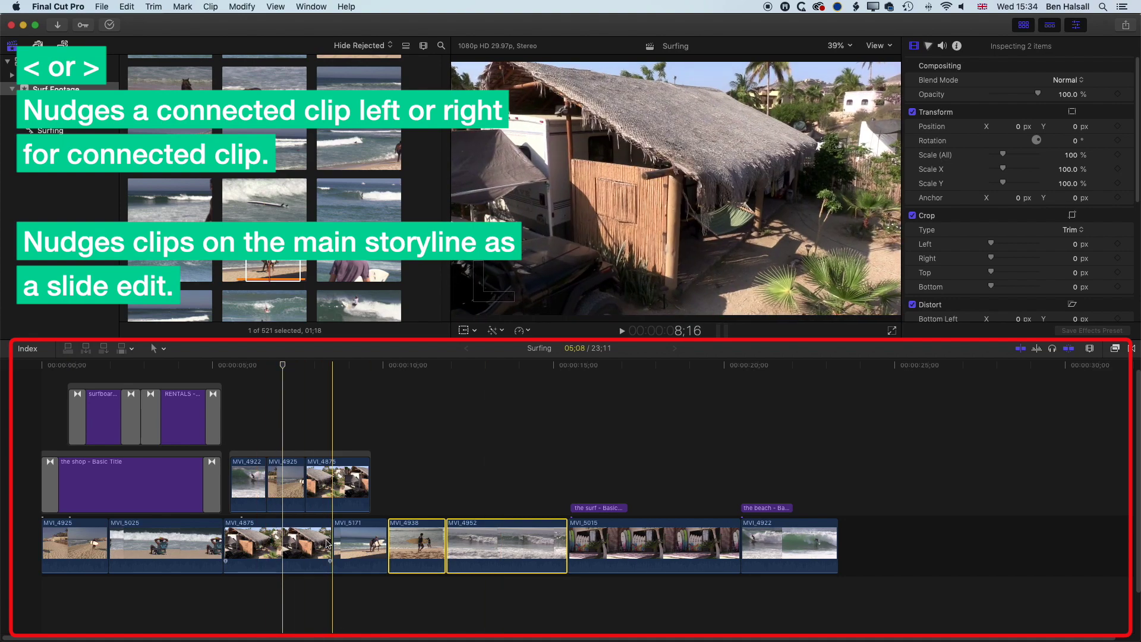
Slide the non-adjacent primary storyline clips MVI_4875, MVI_5171 and MVI_4952 together a few frames earlier.
click(357, 544)
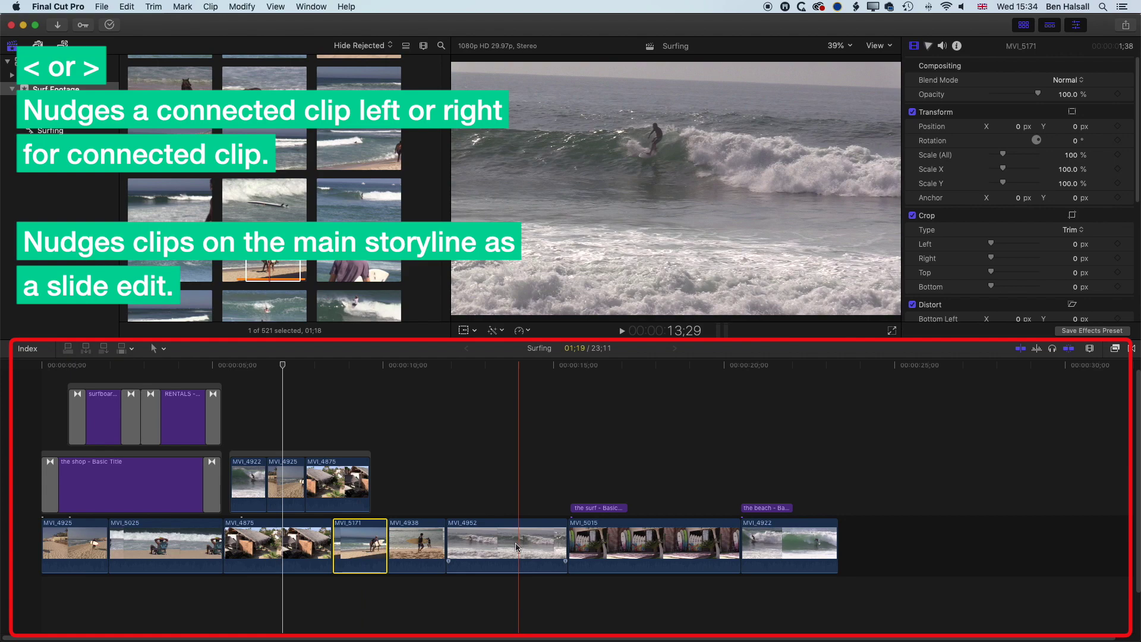
super+click(516, 547)
super+click(283, 556)
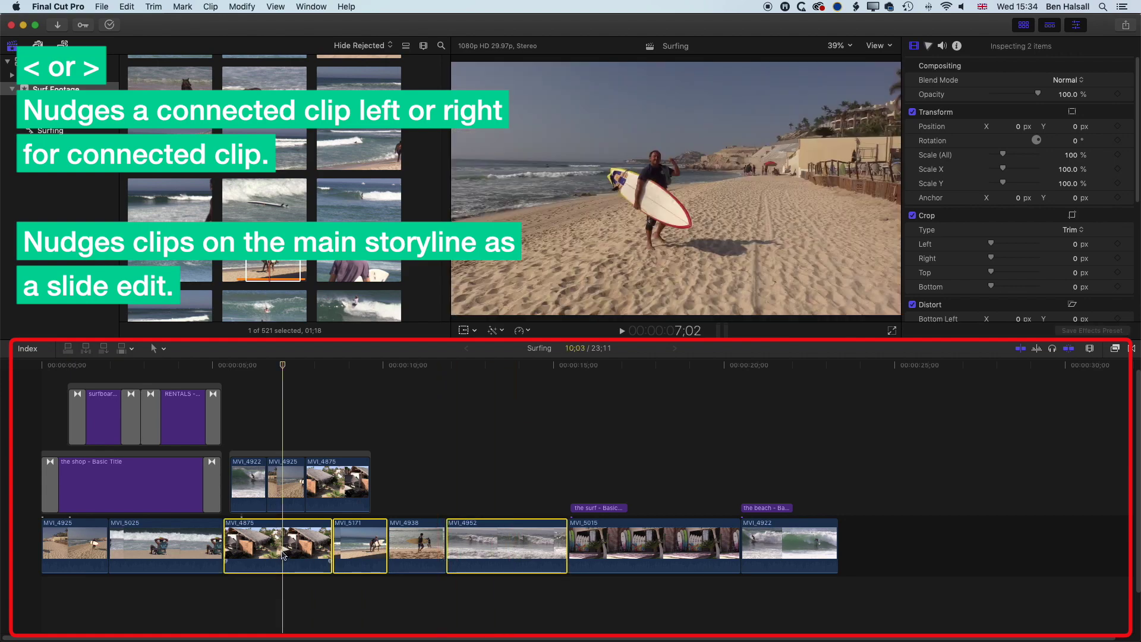
key(comma)
key(comma)
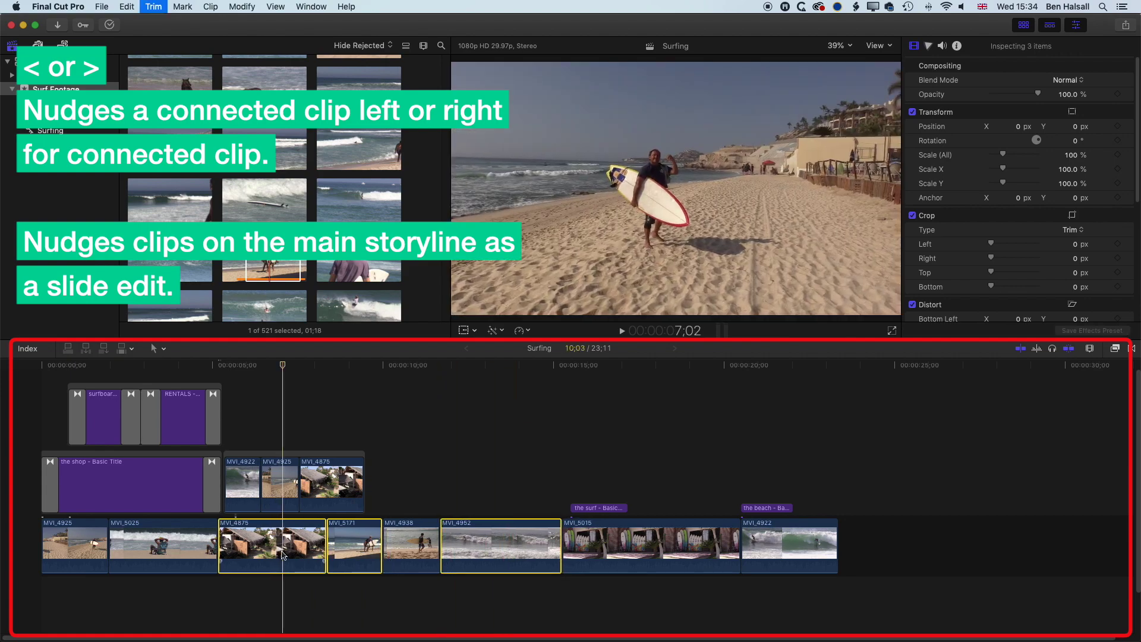
key(comma)
key(comma)
key(comma)
key(comma)
key(comma)
key(comma)
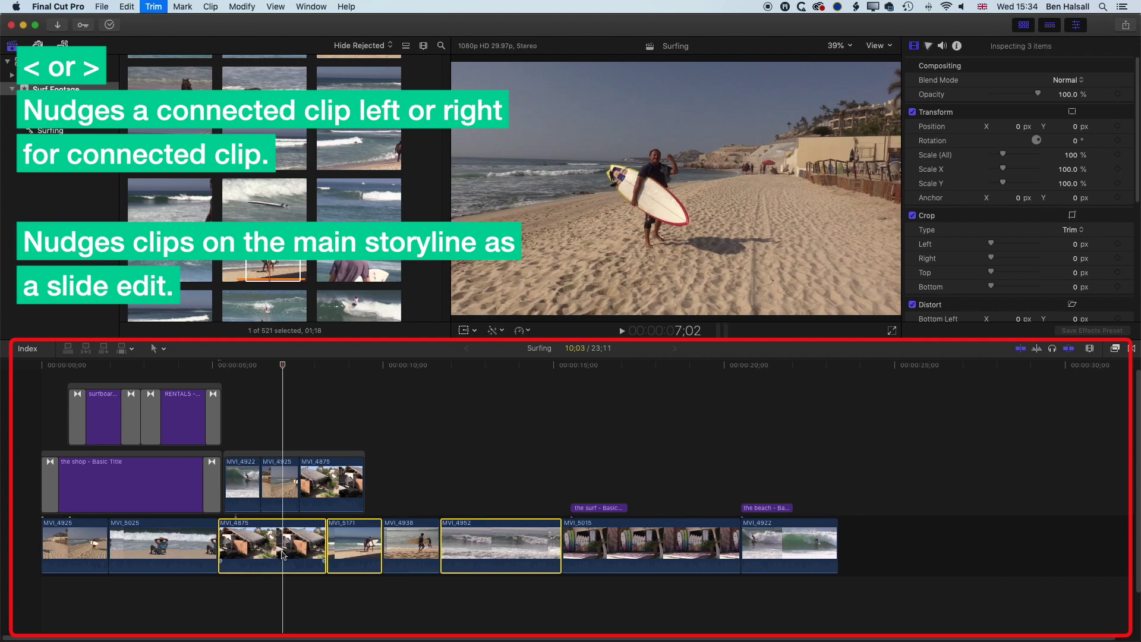
key(period)
key(period)
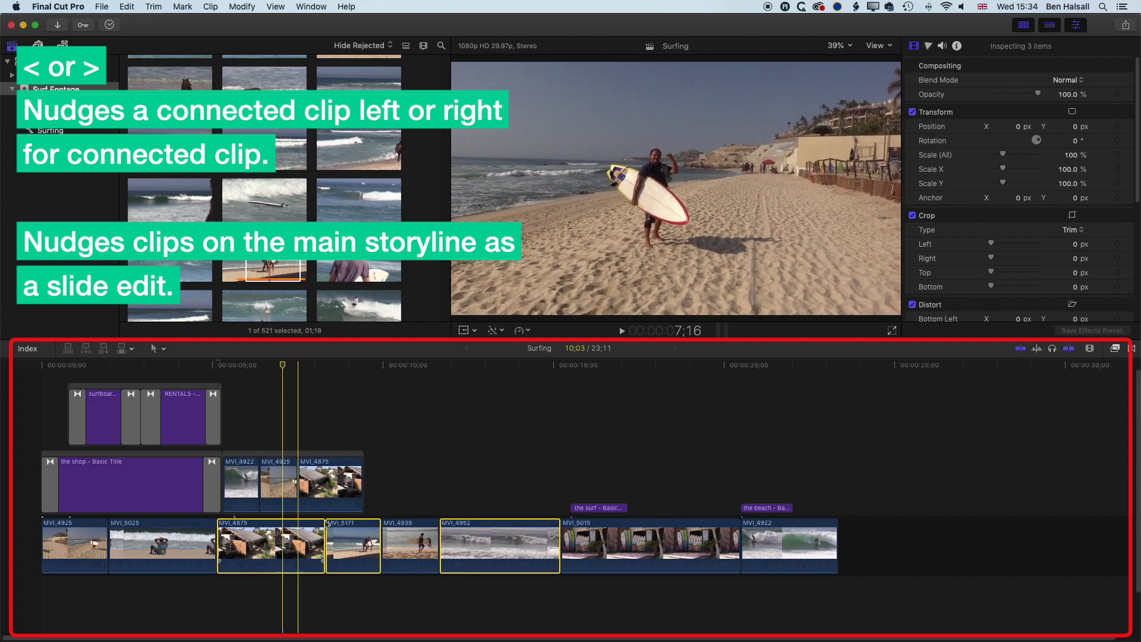
Slide MVI_5171 and MVI_4938 together later along the primary storyline in 10-frame increments, and clear the selection.
click(390, 542)
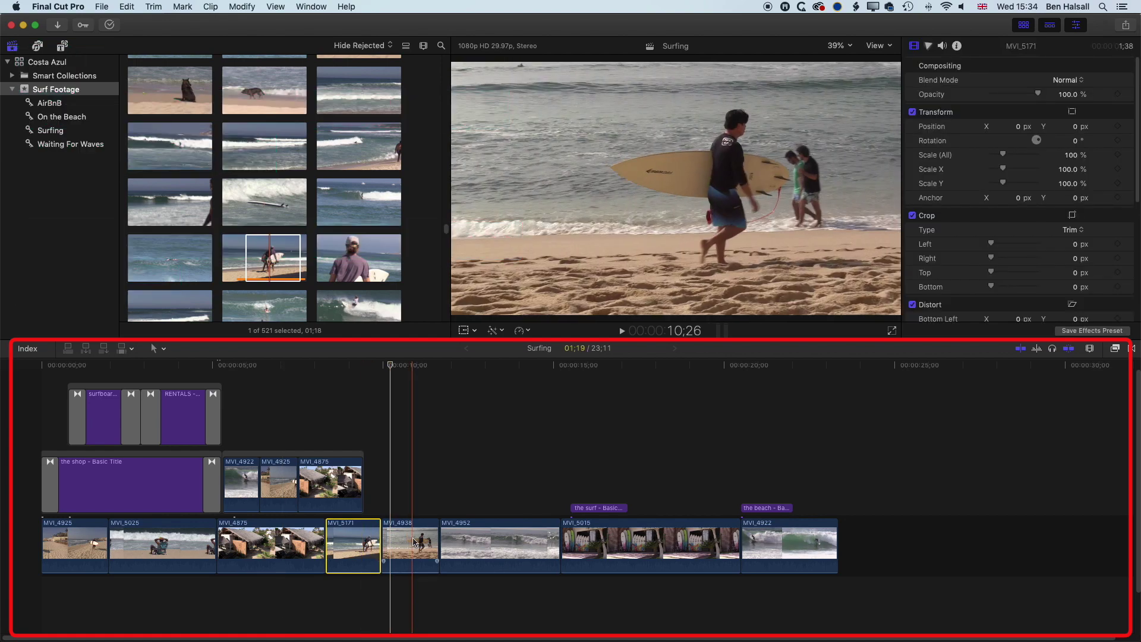
key(shift+period)
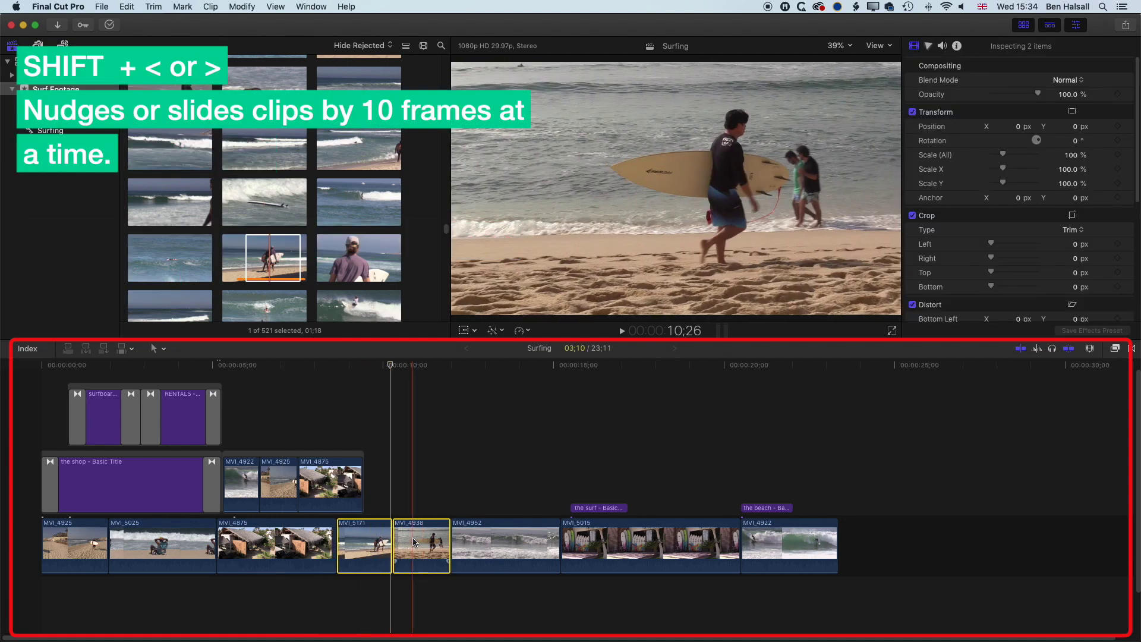
key(shift+period)
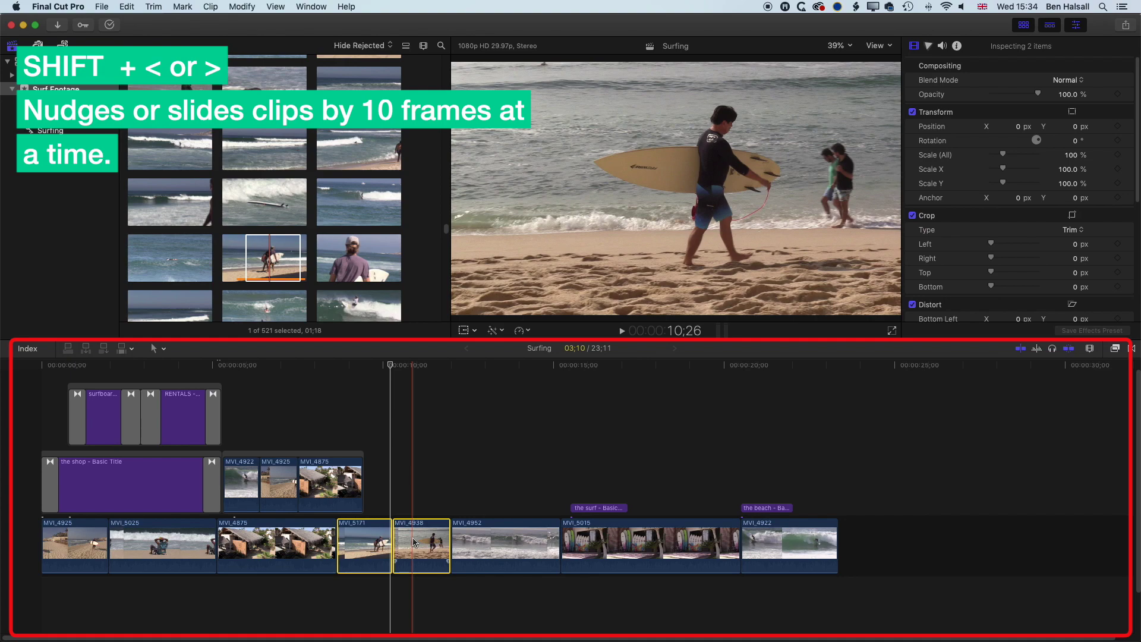
key(shift+period)
key(shift+period)
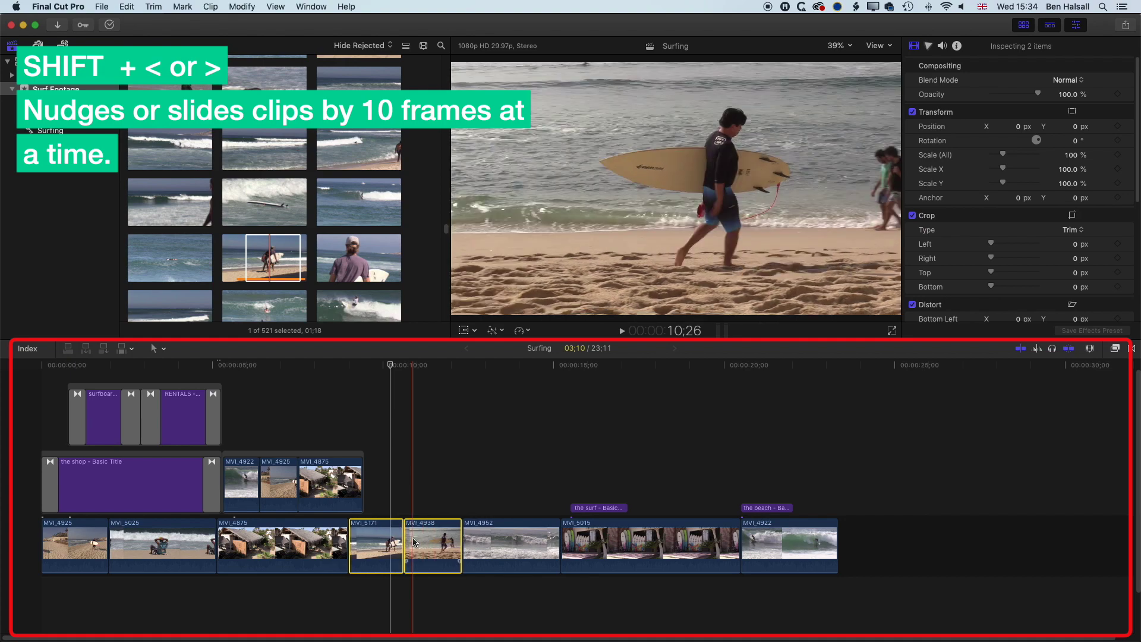
key(shift+period)
key(shift+period)
key(shift+comma)
key(shift+comma)
key(shift+period)
key(shift+period)
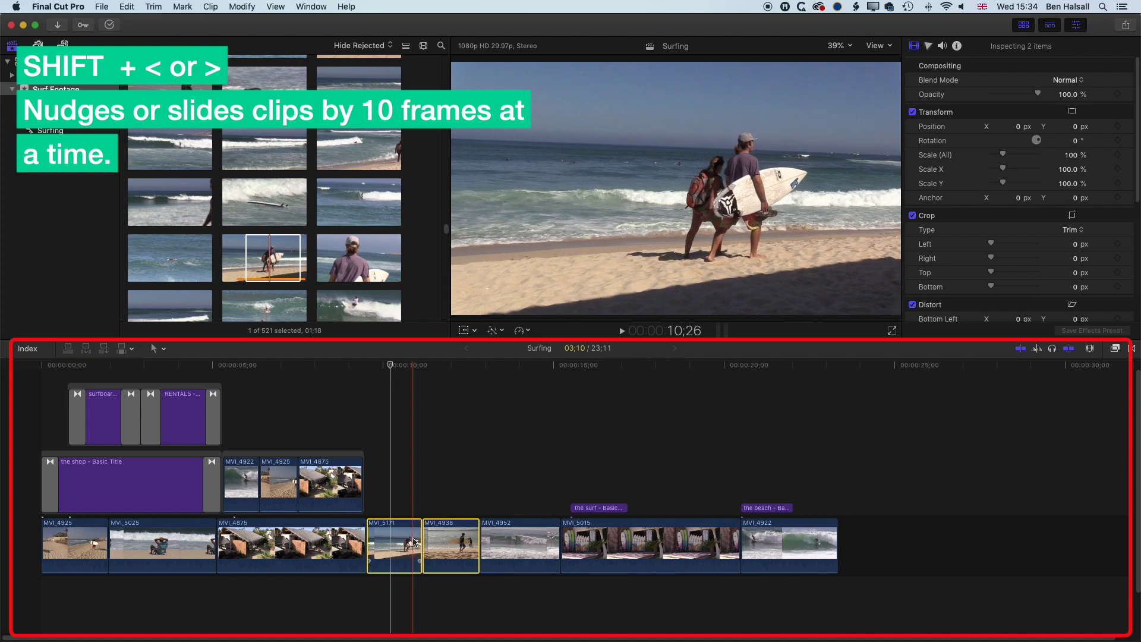
click(419, 488)
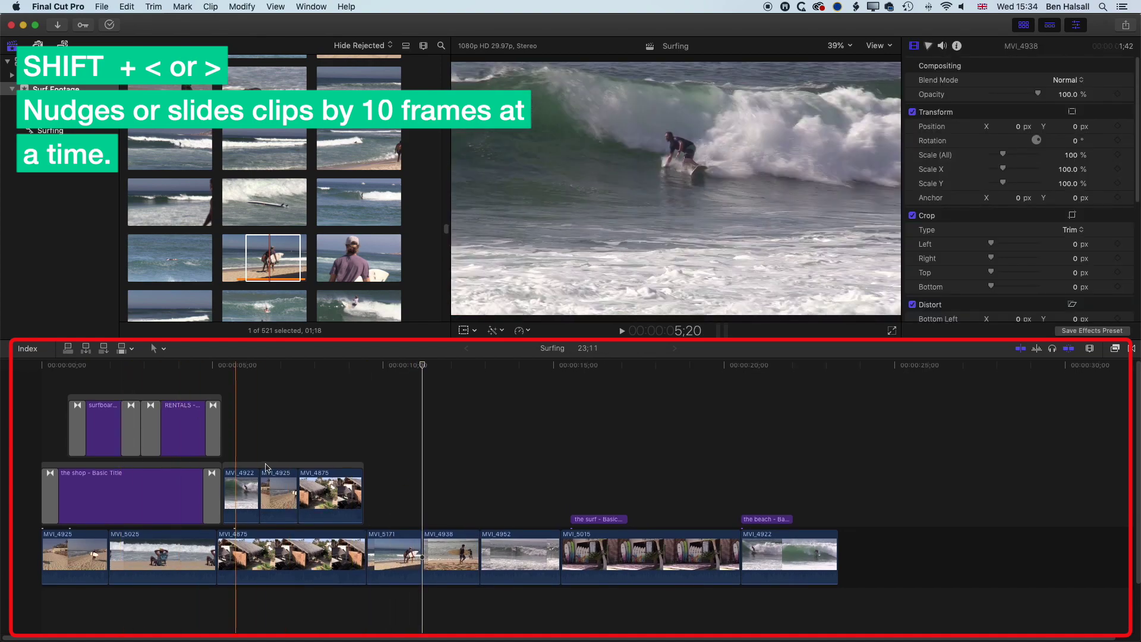
Nudge the connected storyline together with primary storyline clips MVI_5025 and MVI_4875 several frames later, one frame at a time.
click(262, 465)
super+click(275, 553)
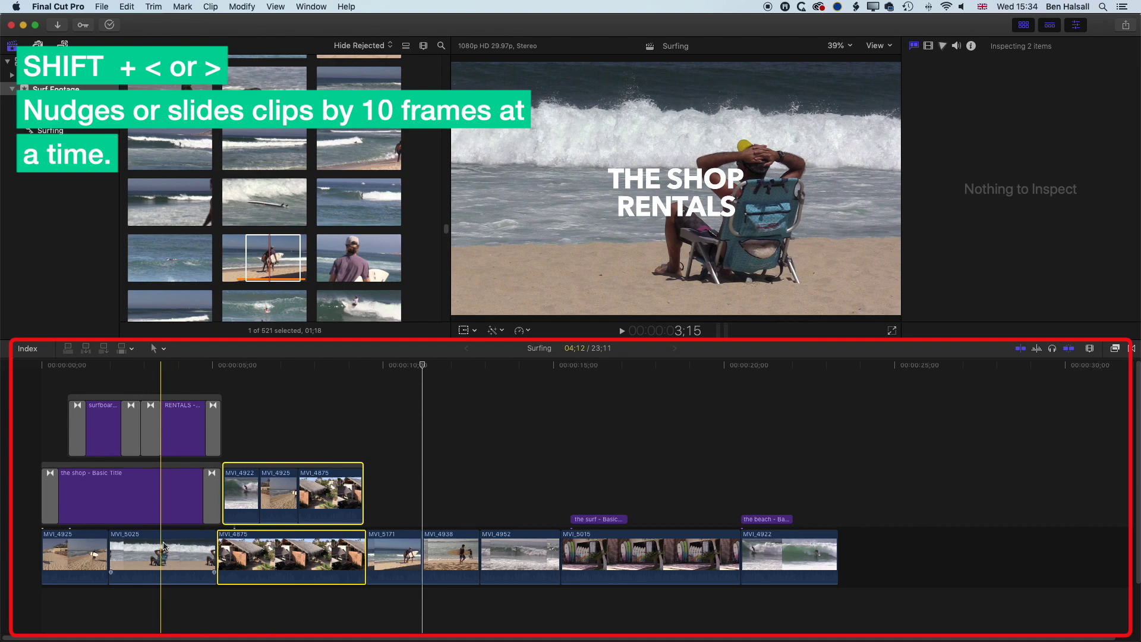
super+click(164, 550)
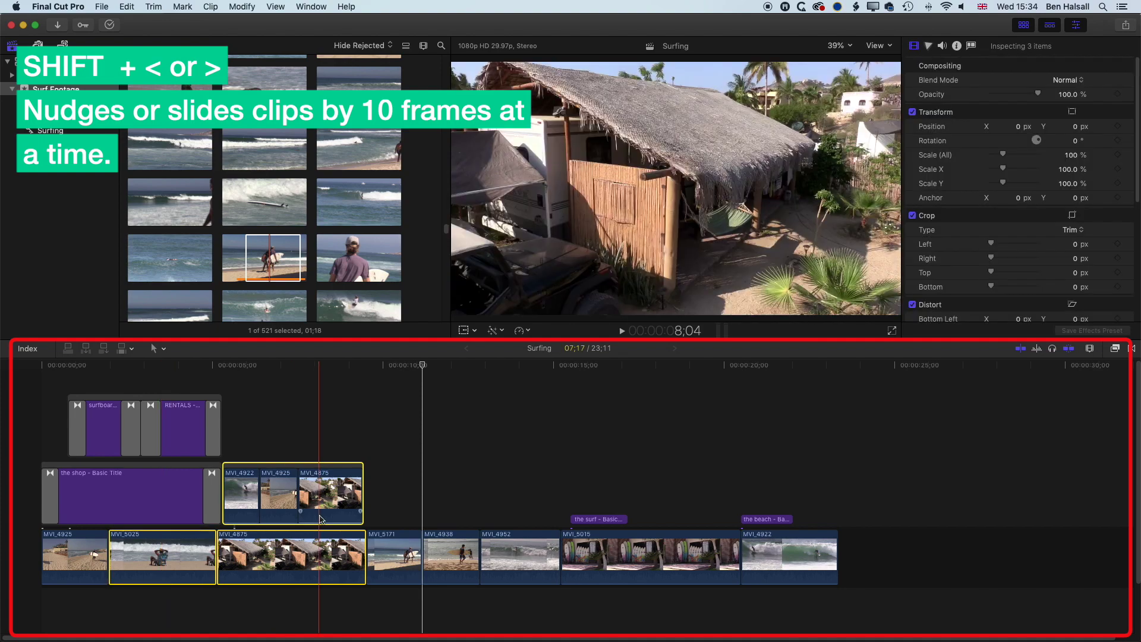
key(period)
key(period)
key(period)
key(period)
key(period)
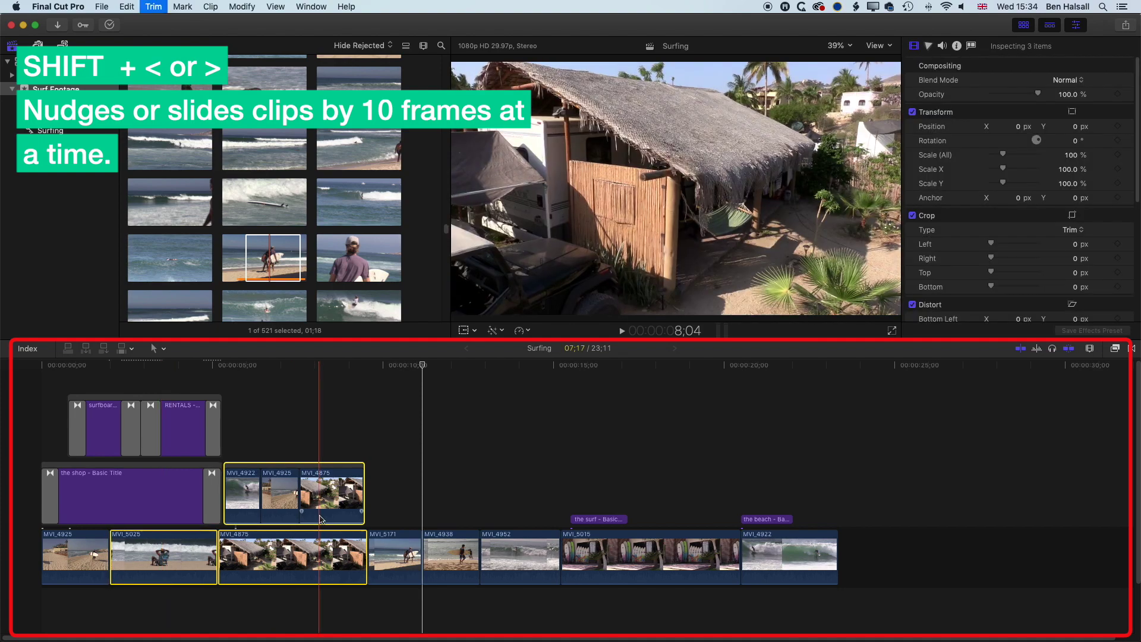
key(period)
key(period)
key(period)
key(period)
key(period)
key(period)
key(period)
key(period)
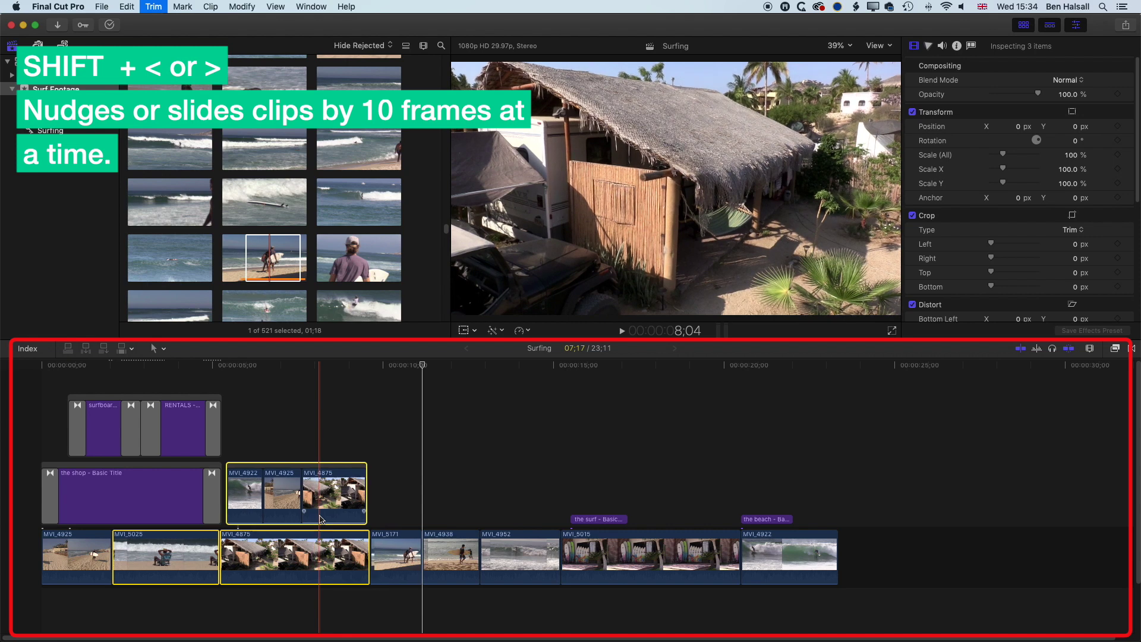
key(comma)
key(comma)
key(comma)
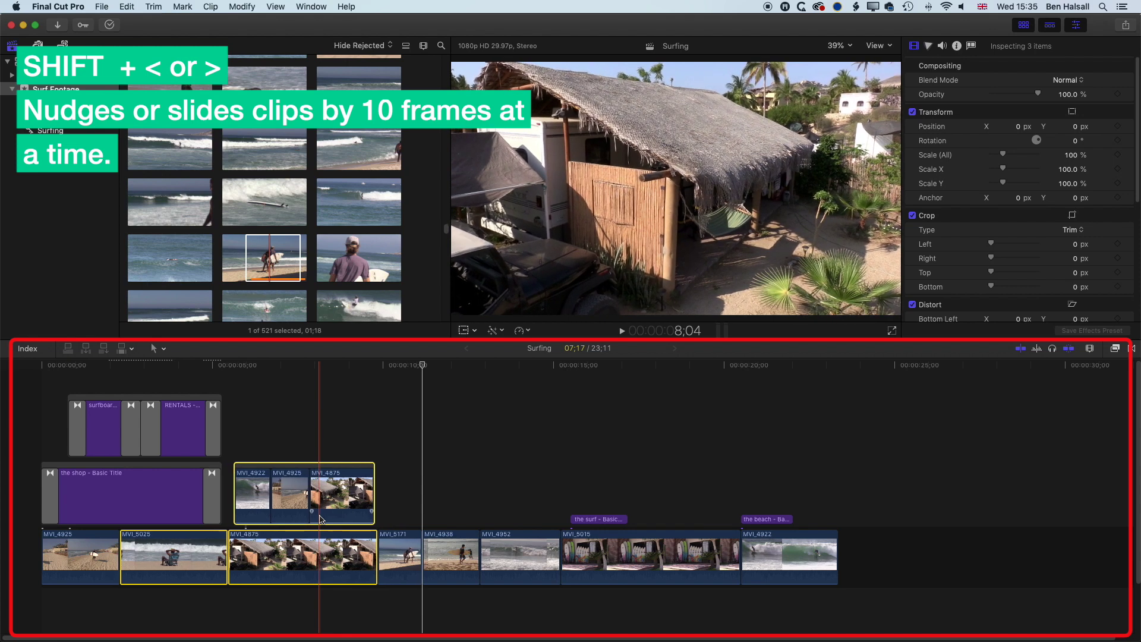